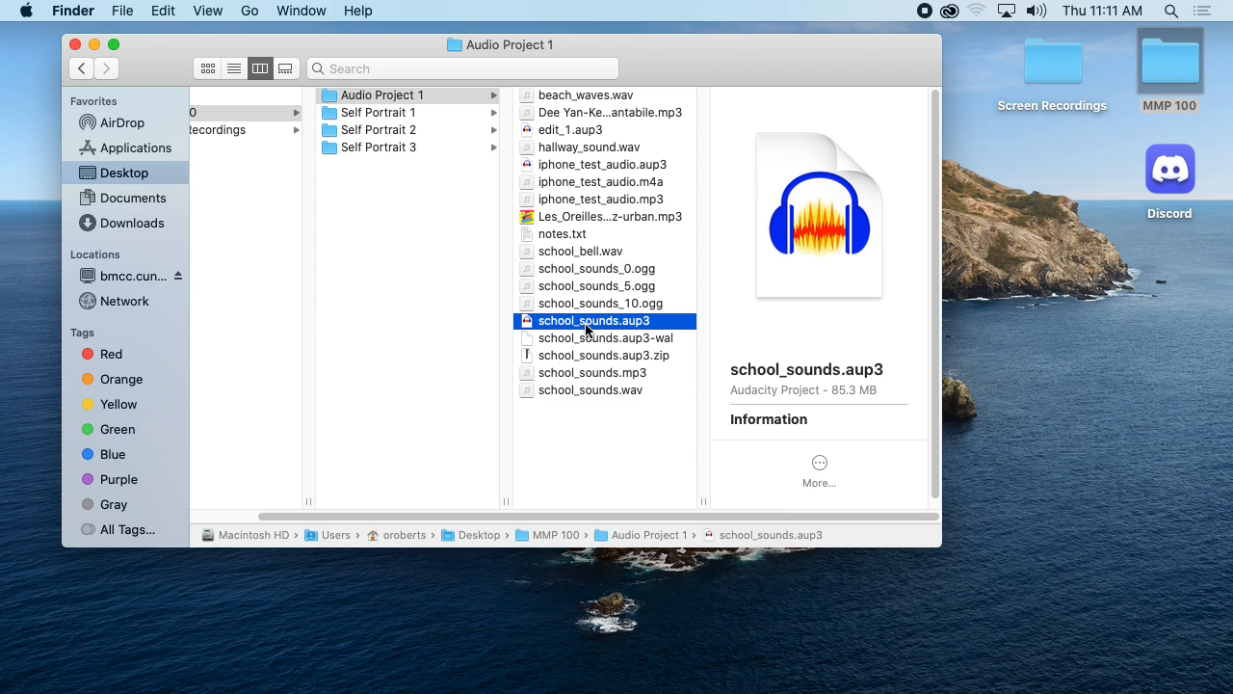
# Open the school_sounds.aup3 project from the Audio Project 1 folder in Audacity and look over its tracks
pyautogui.doubleClick(586, 328)
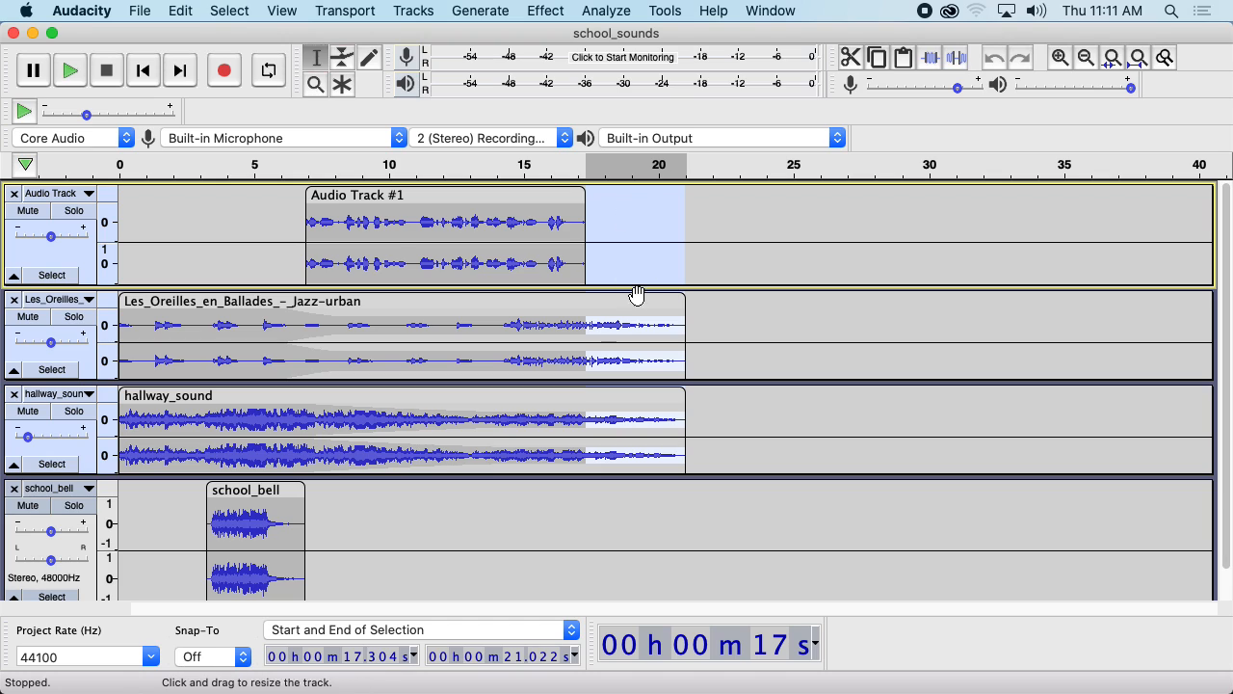
pyautogui.scroll(-3, 543, 405)
pyautogui.scroll(3, 542, 404)
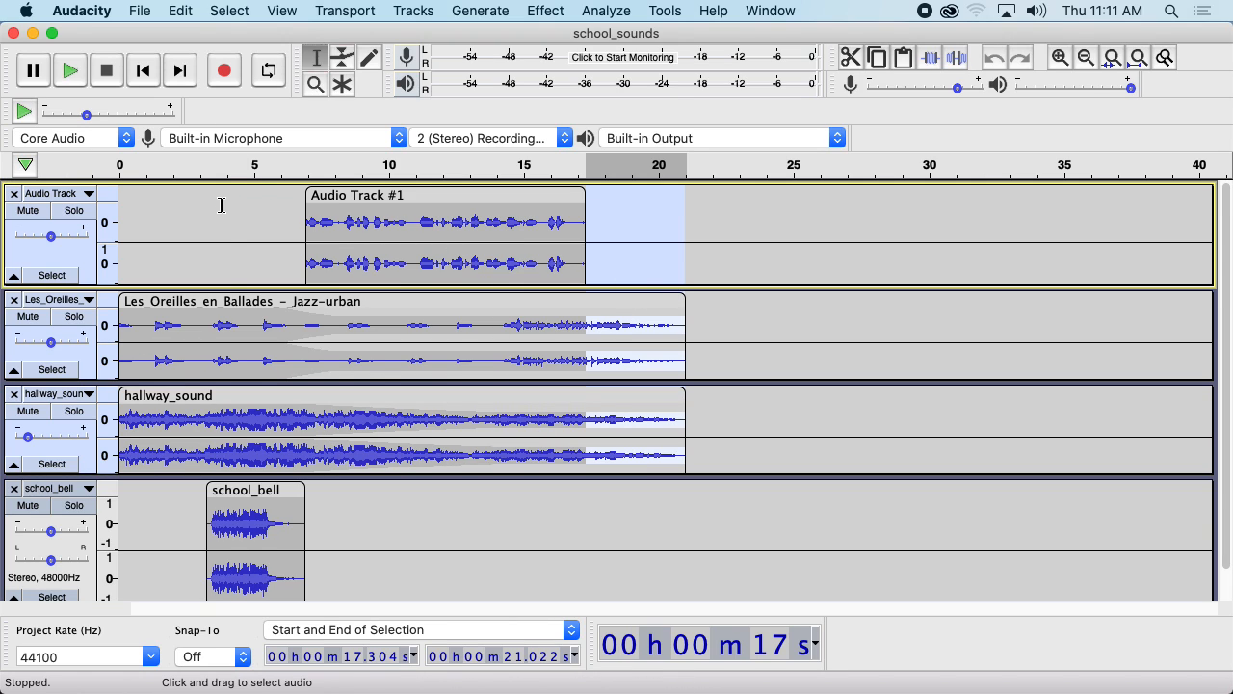
# Select the jazz music, hallway_sound, school_bell and Audio Track #1 clips one after another to review the project's layers
pyautogui.doubleClick(197, 320)
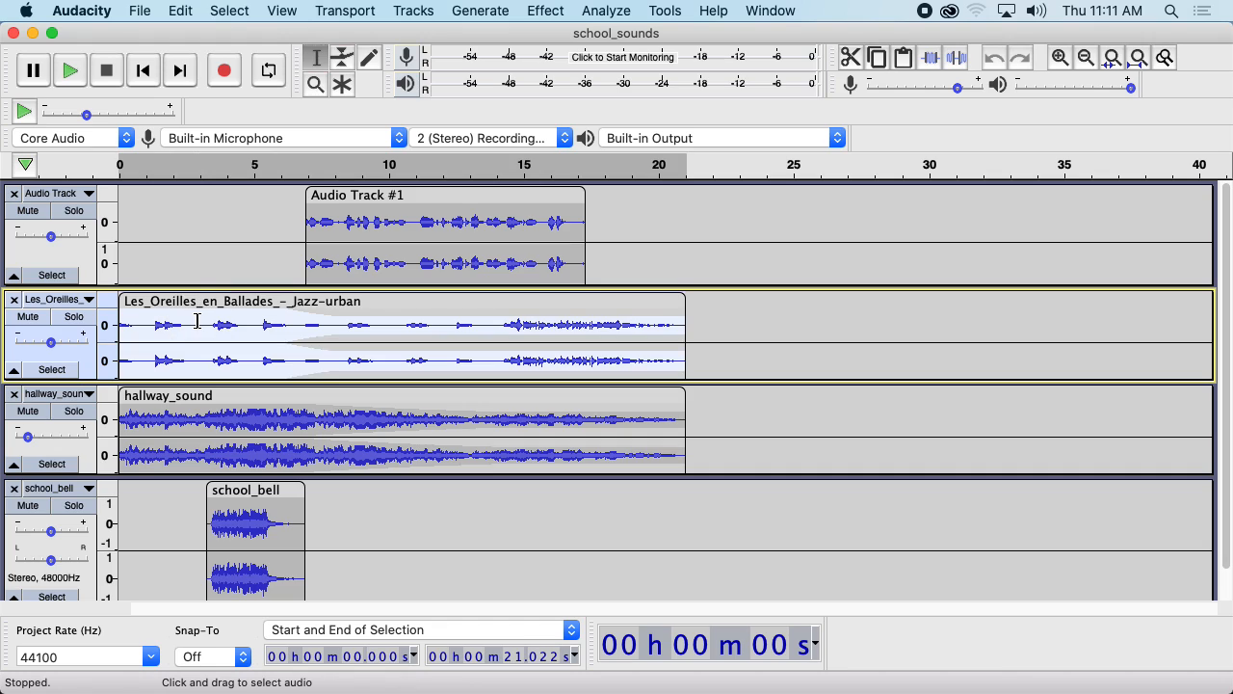
pyautogui.doubleClick(195, 412)
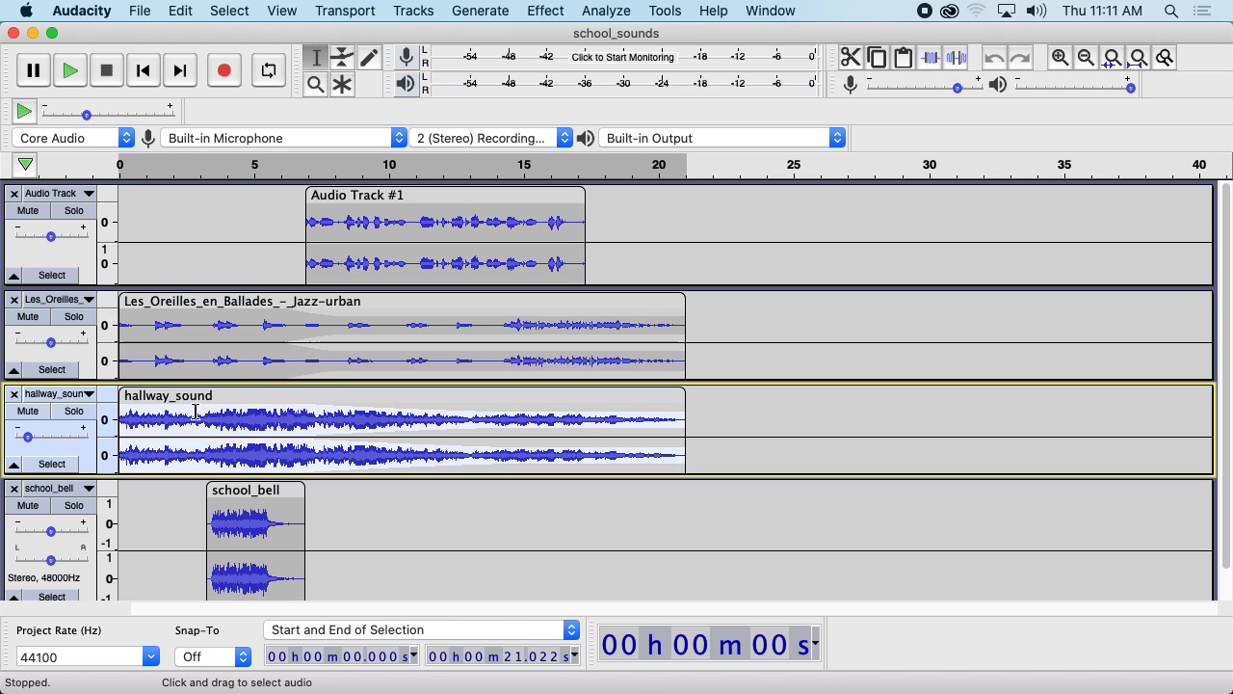
pyautogui.doubleClick(237, 508)
pyautogui.scroll(1, 256, 457)
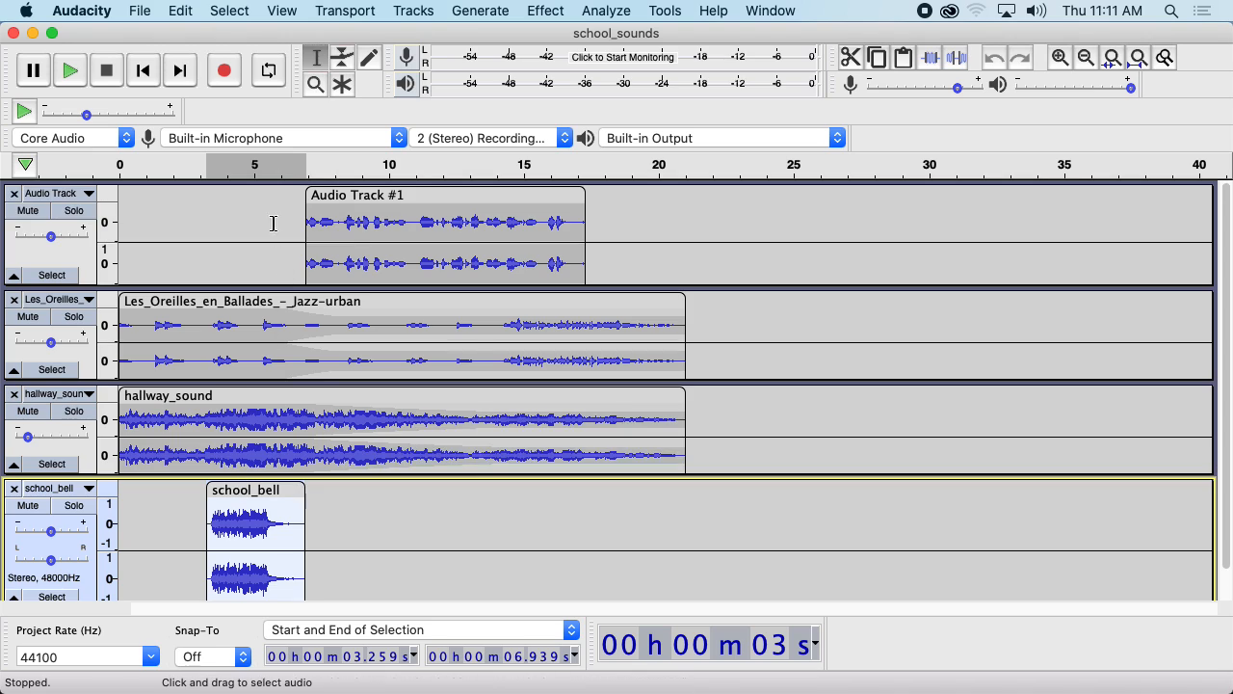
pyautogui.doubleClick(357, 247)
pyautogui.doubleClick(370, 222)
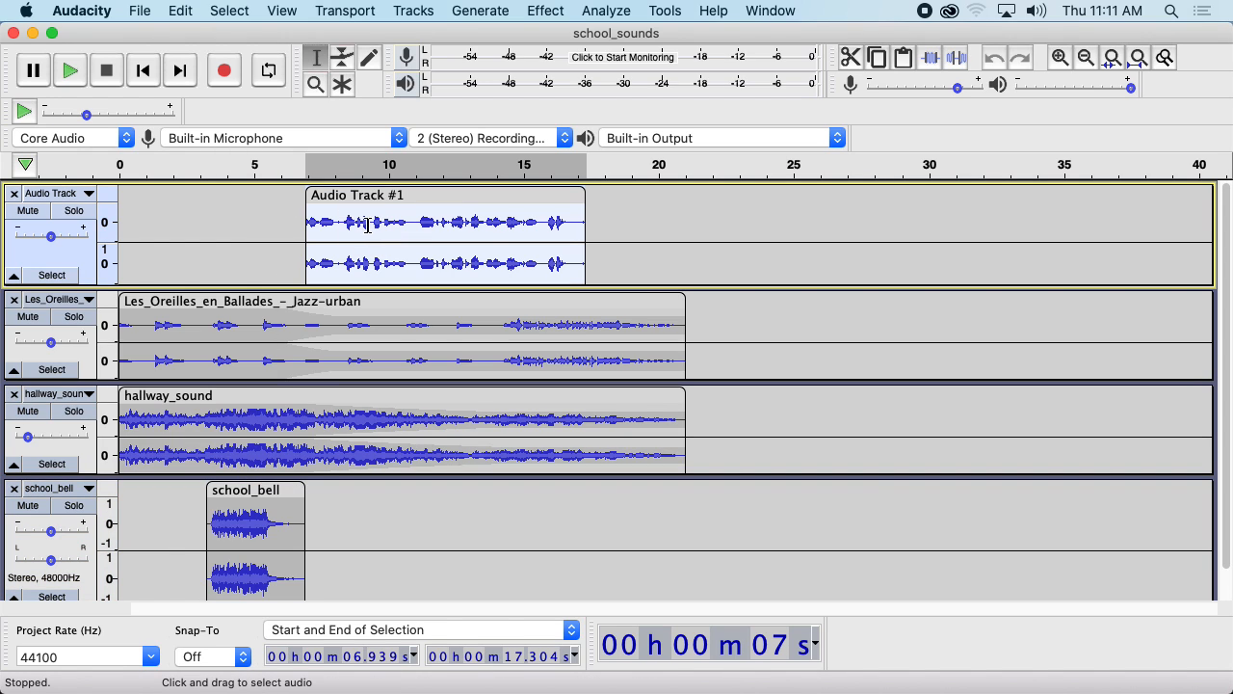
# Play the selected voice clip briefly, then listen to the whole mix from the project start
pyautogui.click(81, 79)
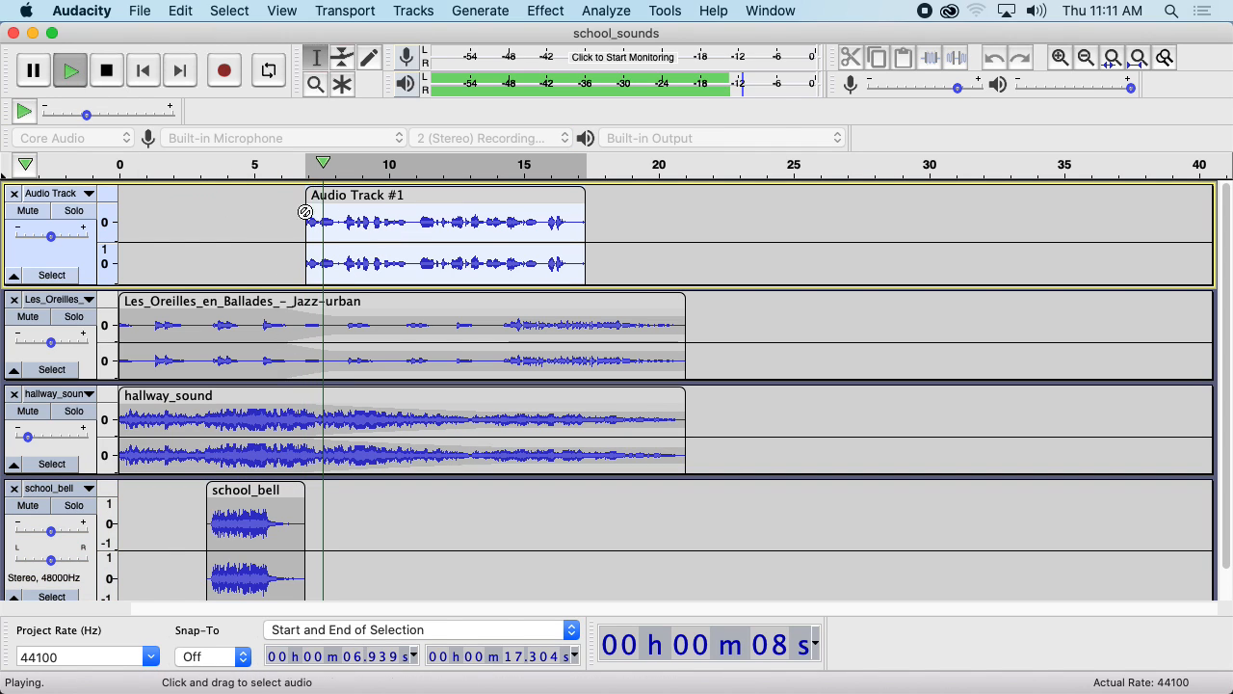
pyautogui.click(109, 73)
pyautogui.click(143, 71)
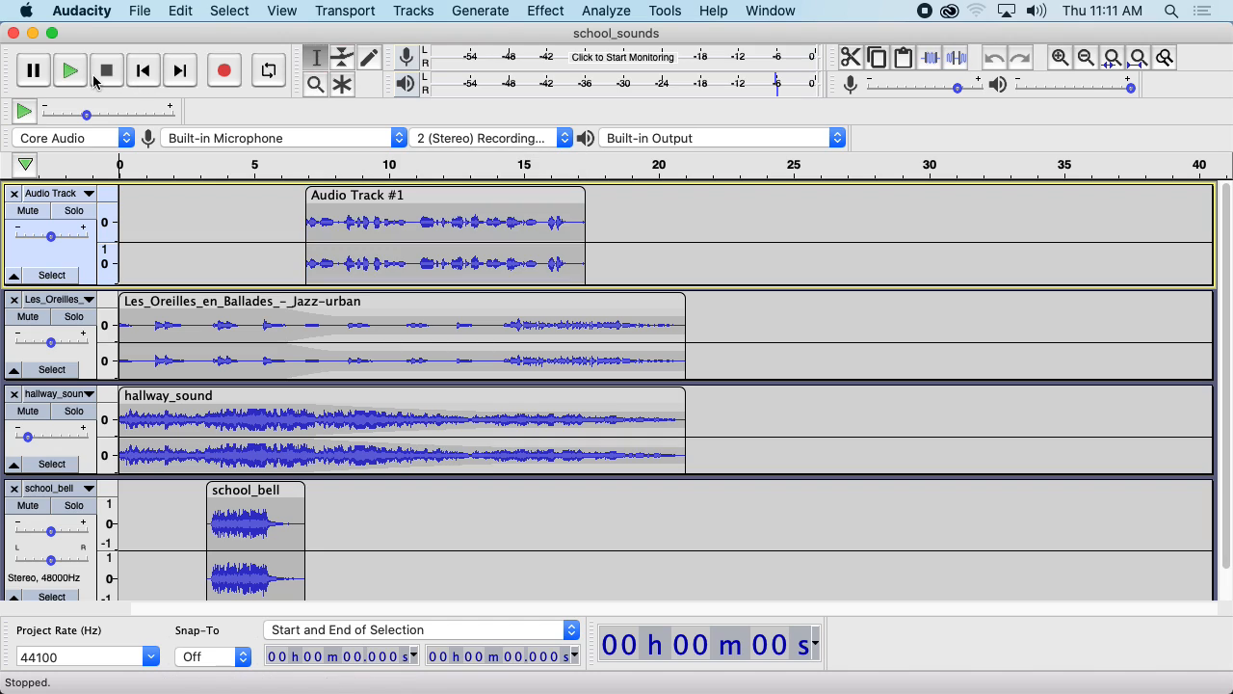
pyautogui.click(70, 71)
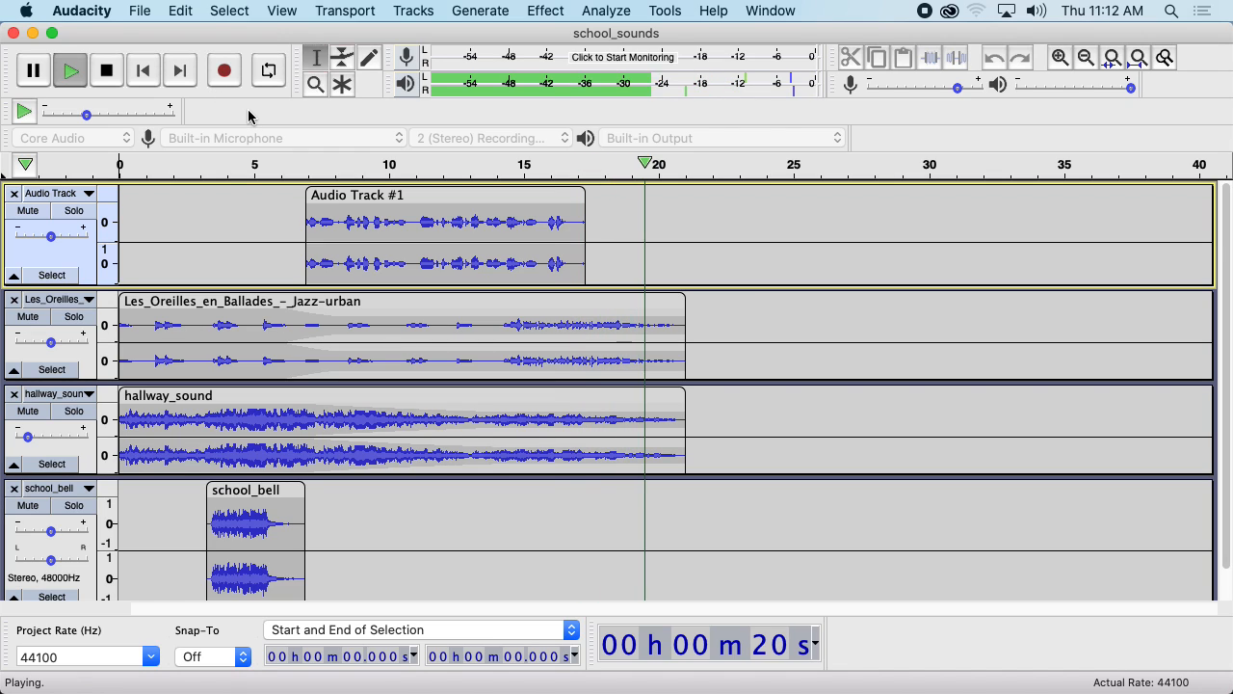
pyautogui.press('space')
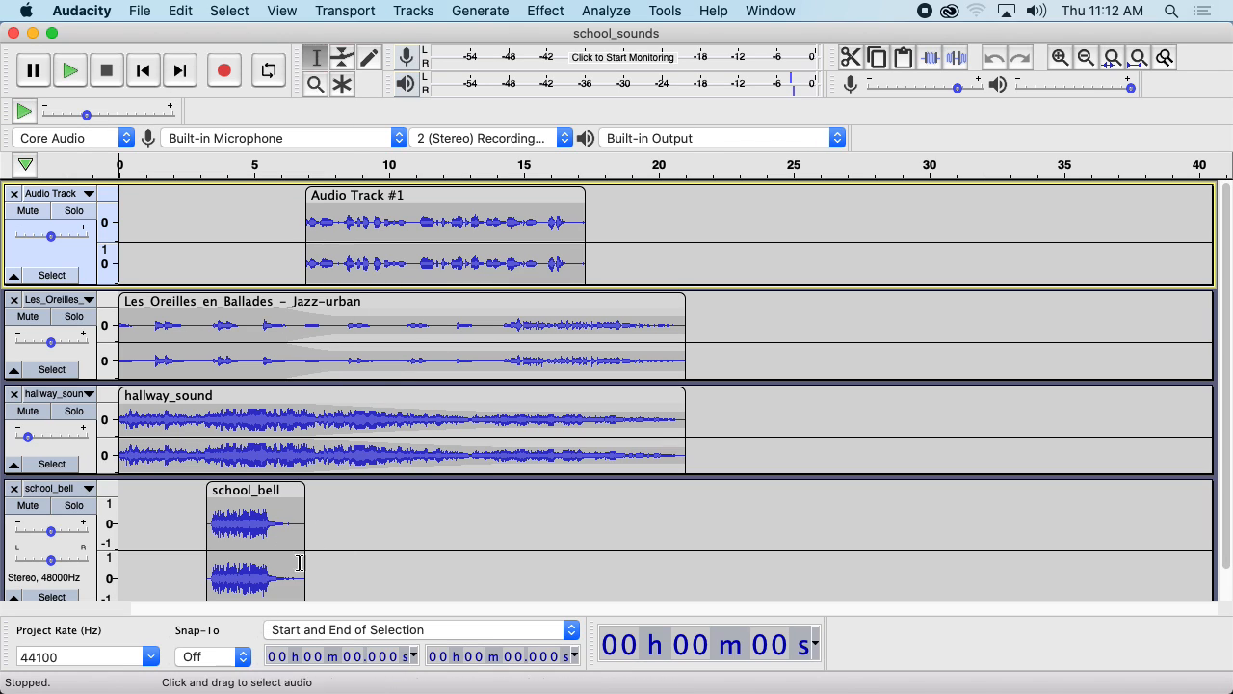
# Reduce the display height of the Audio Track, Les_Oreilles and hallway_sound tracks so that all four tracks fit in view
pyautogui.scroll(-1, 402, 396)
pyautogui.scroll(1, 402, 396)
pyautogui.moveTo(383, 286); pyautogui.dragTo(382, 246)
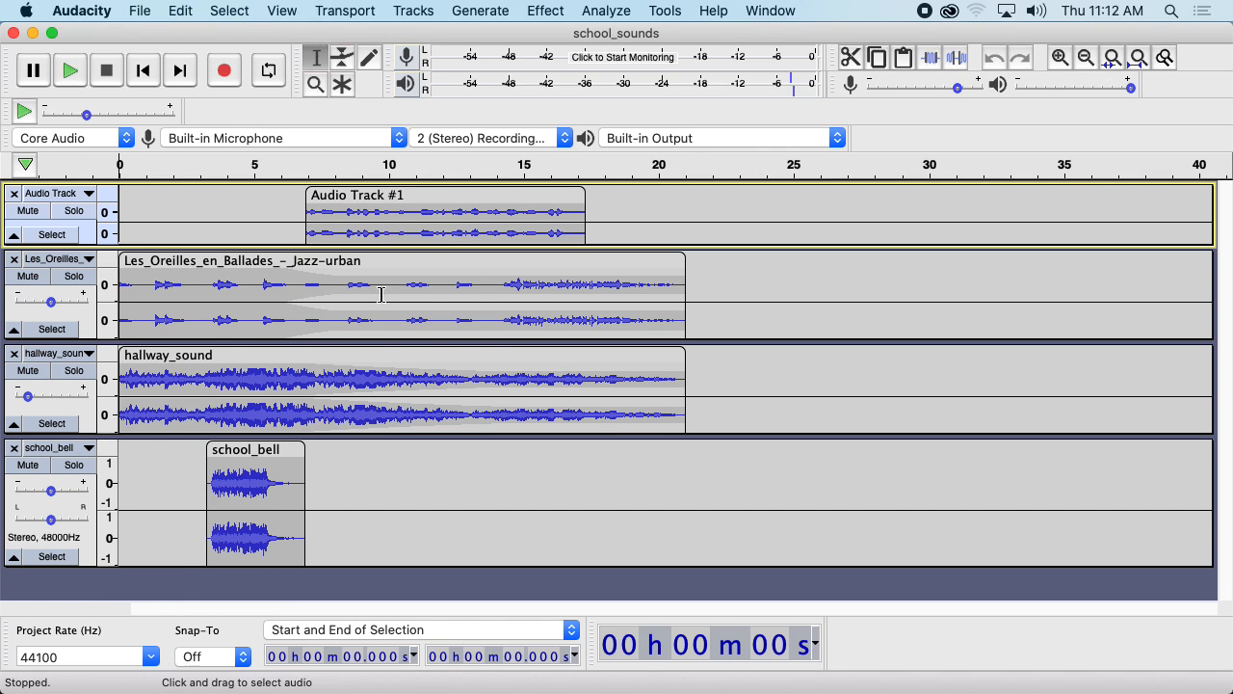
pyautogui.moveTo(396, 340); pyautogui.dragTo(400, 307)
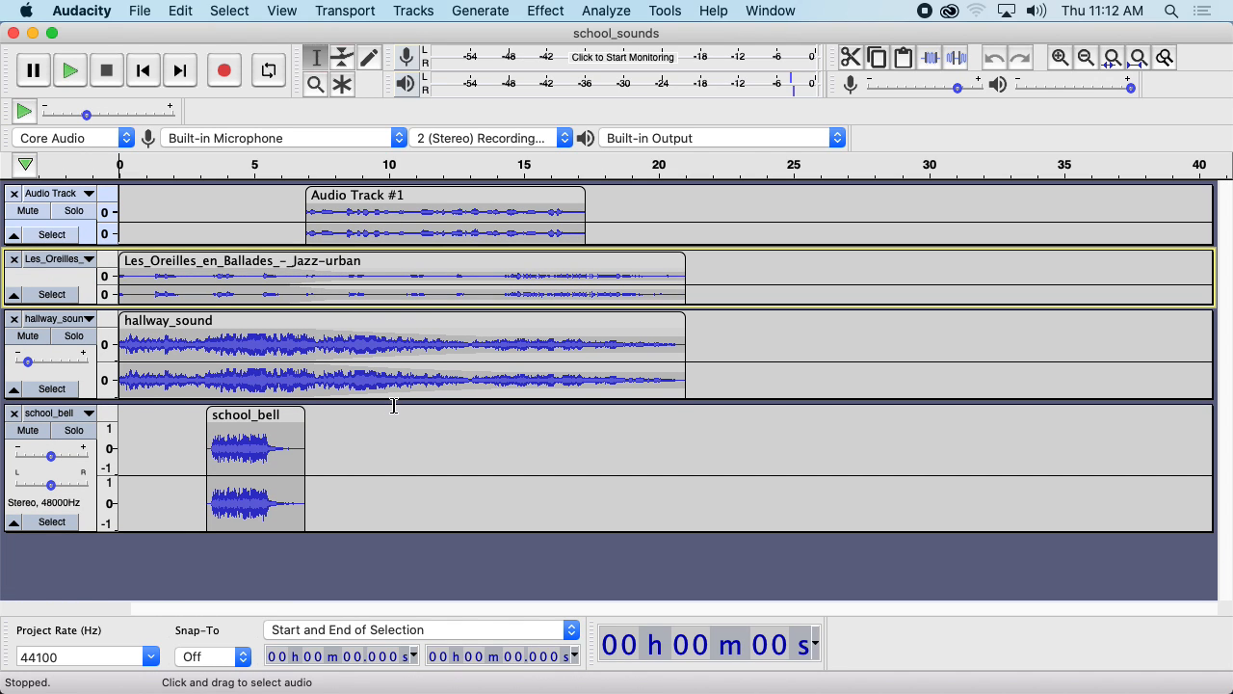
pyautogui.moveTo(394, 403); pyautogui.dragTo(394, 374)
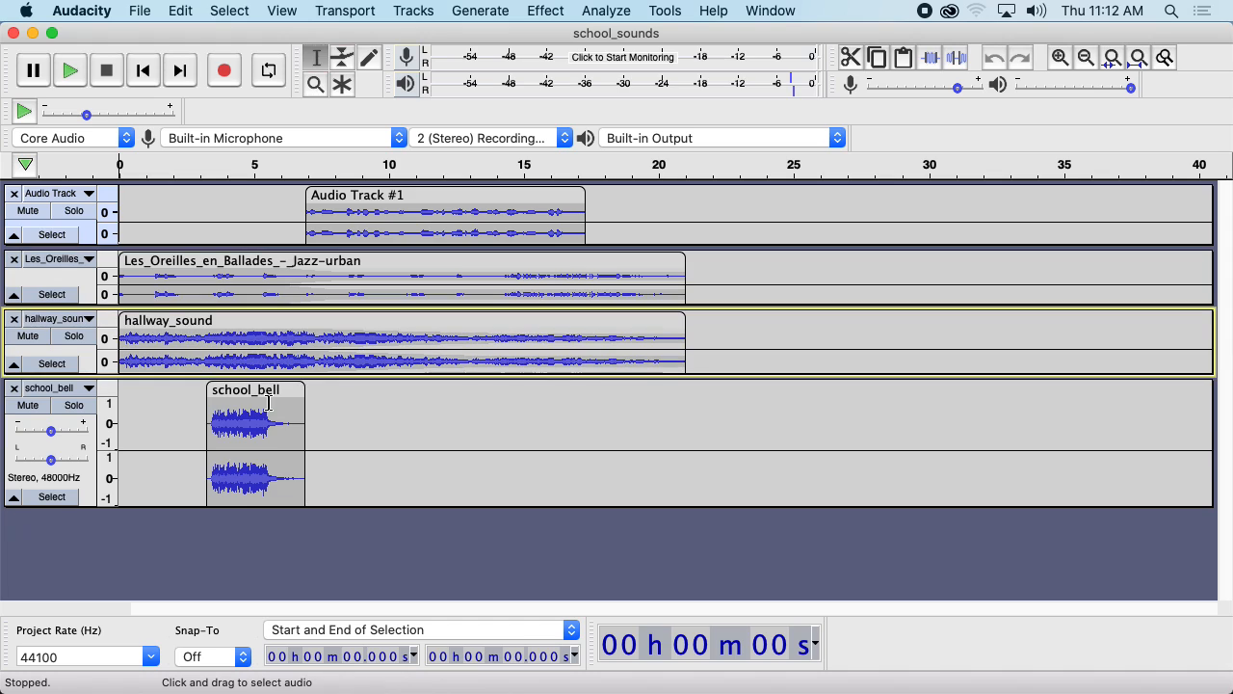
# Select the entire school_bell clip and copy it
pyautogui.click(269, 402)
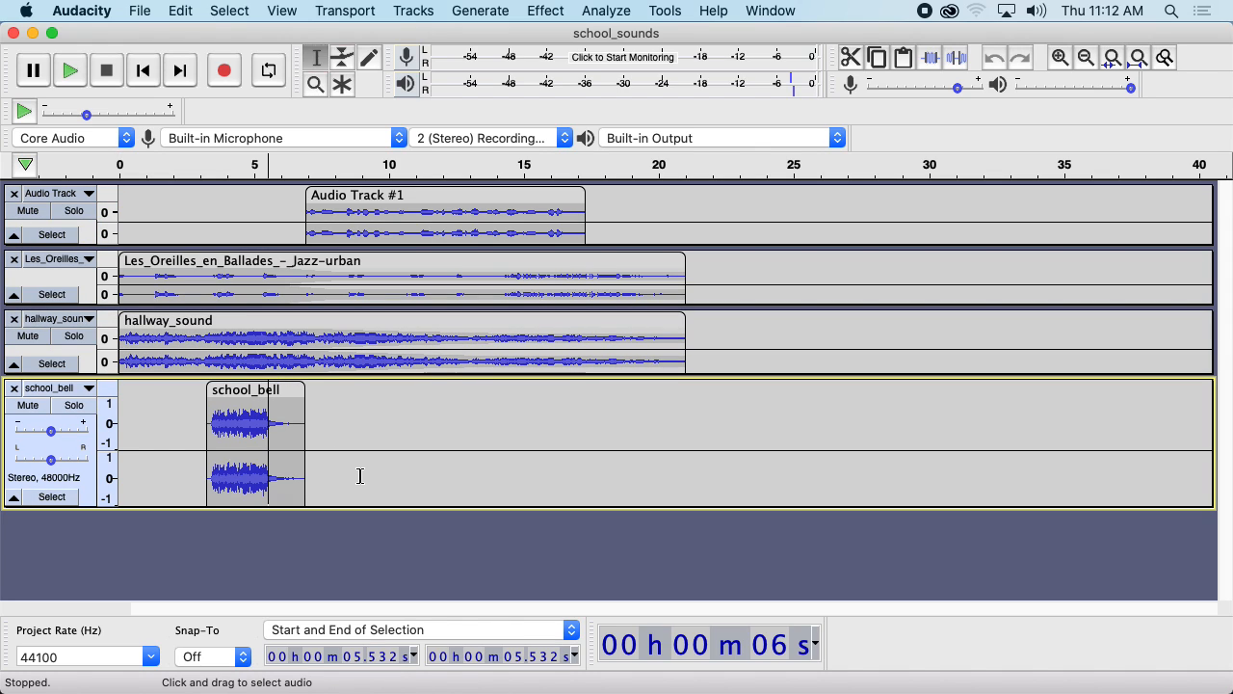
pyautogui.doubleClick(247, 412)
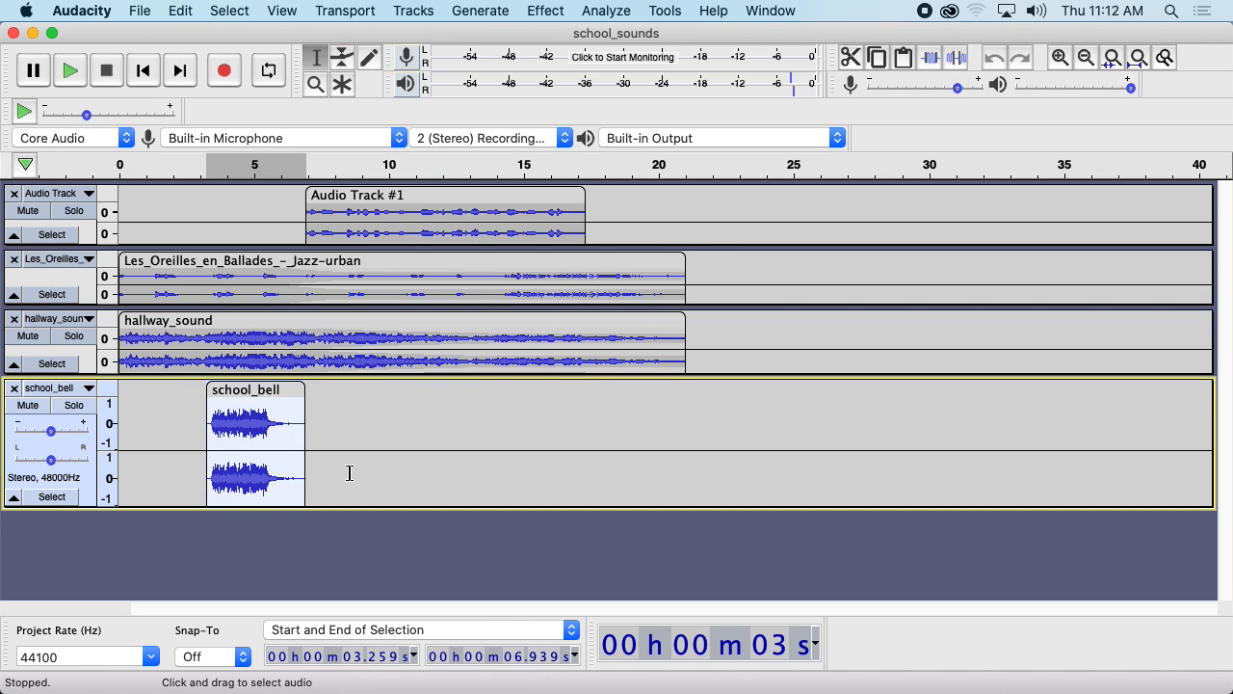
pyautogui.doubleClick(268, 405)
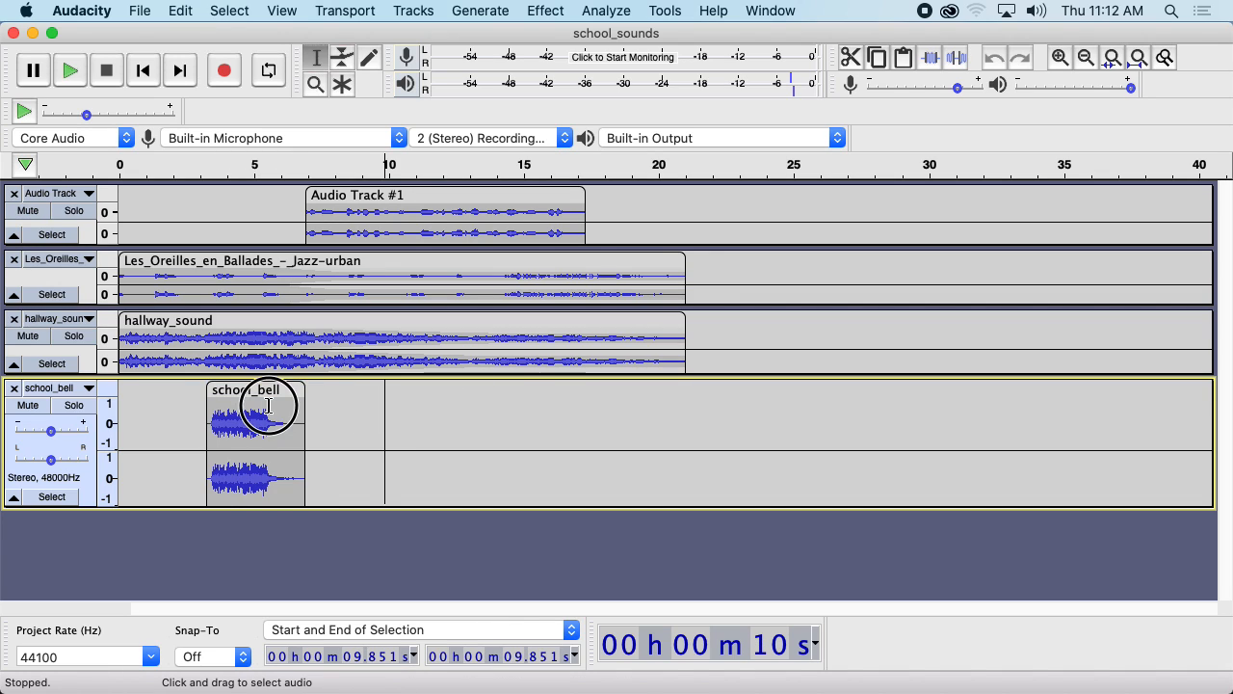
pyautogui.click(286, 429)
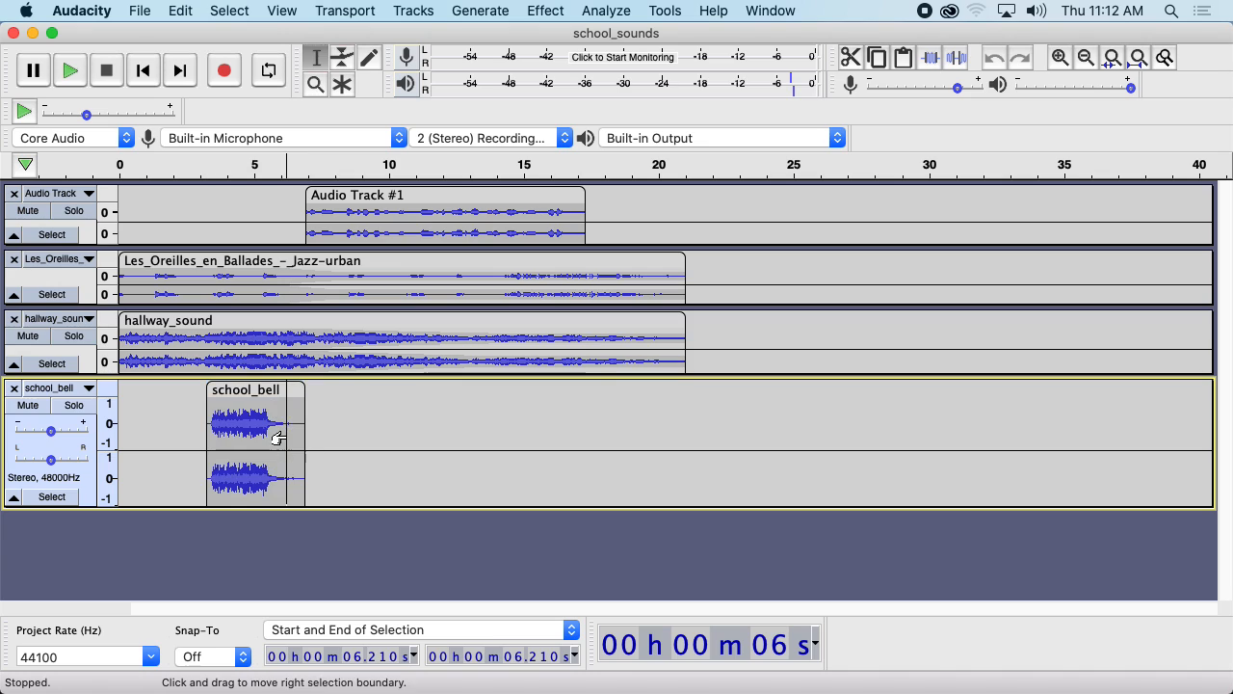
pyautogui.moveTo(289, 423); pyautogui.dragTo(212, 421)
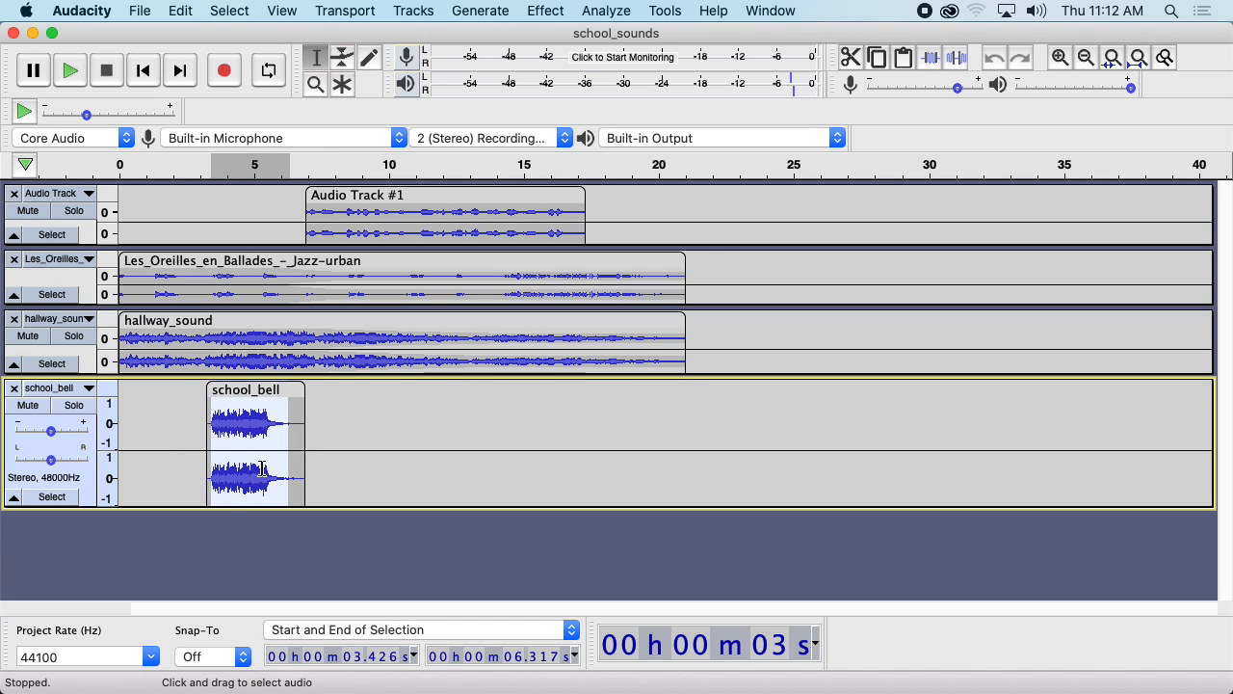
pyautogui.doubleClick(277, 418)
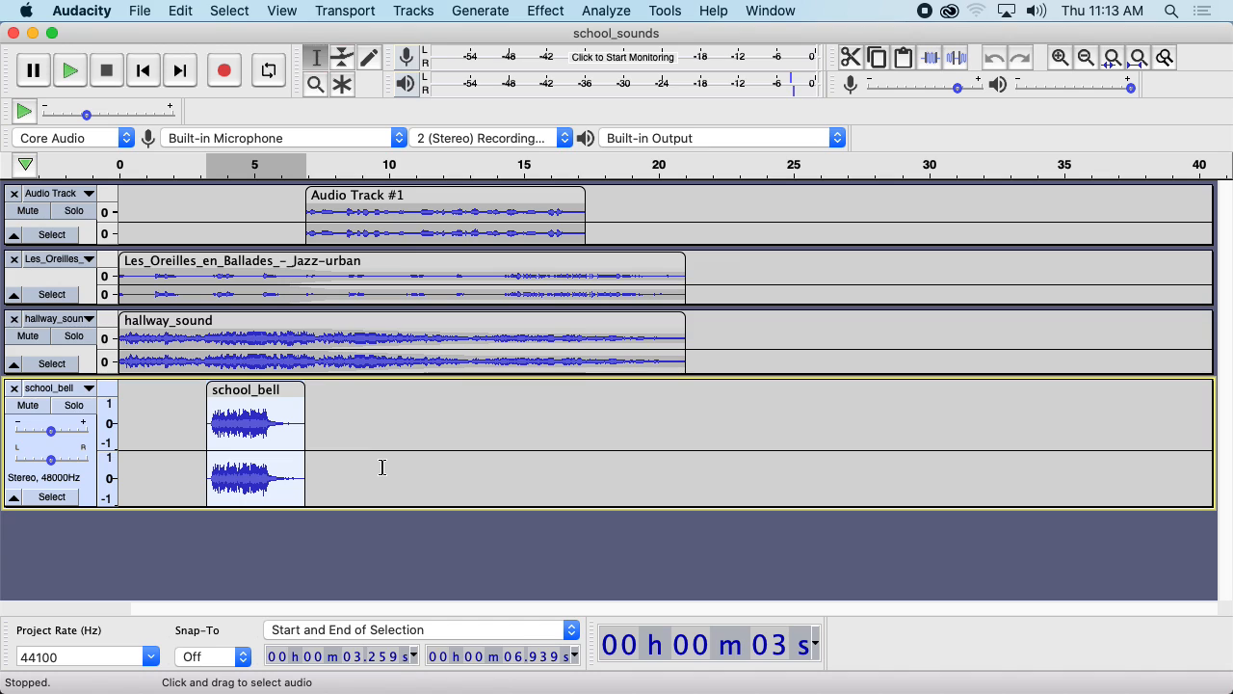
pyautogui.click(181, 11)
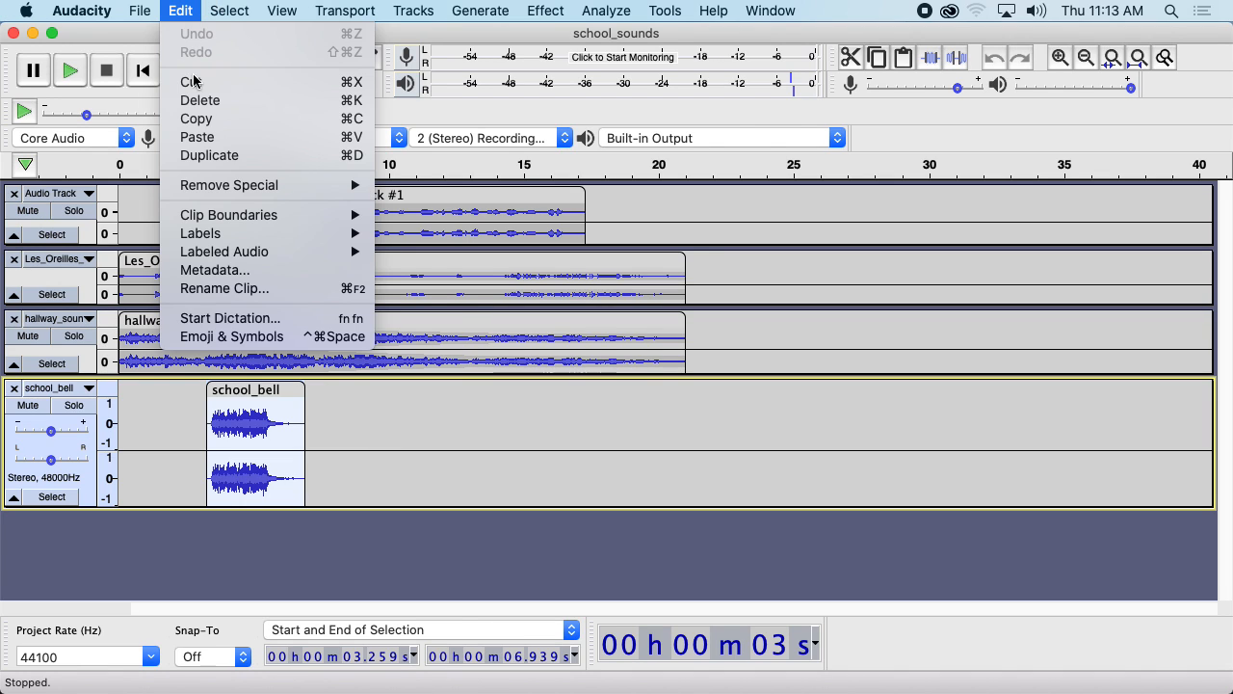
pyautogui.click(198, 119)
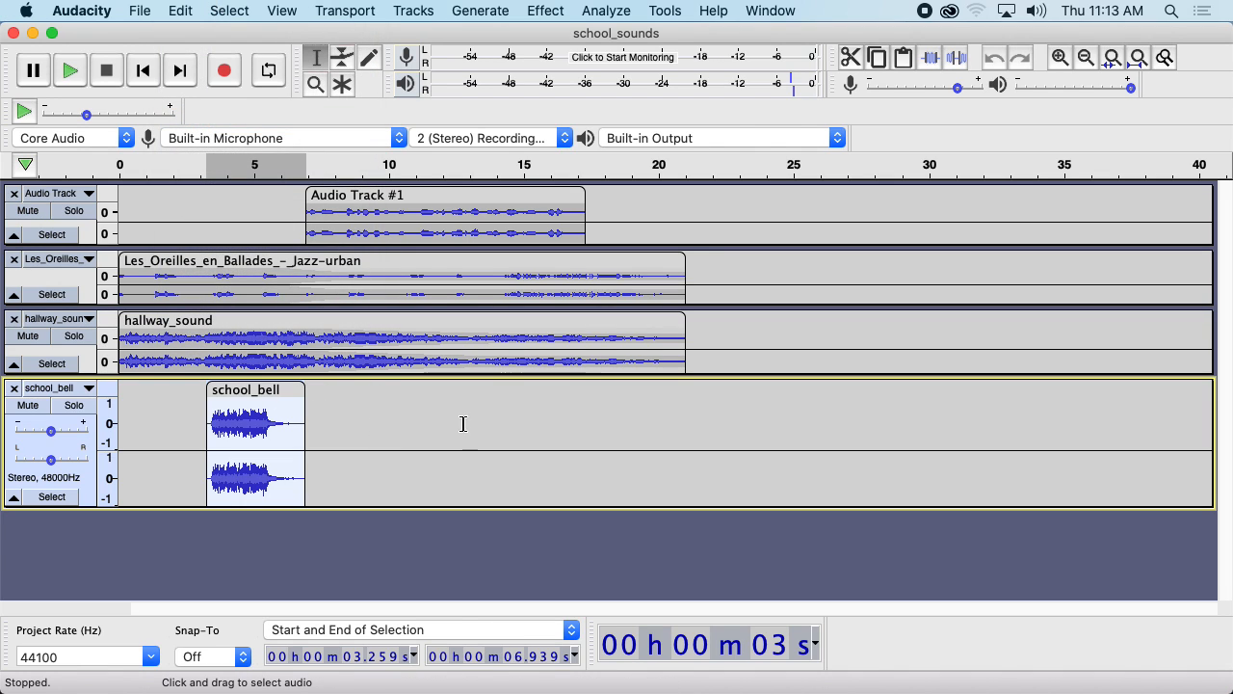
# Paste the bell clip into the school_bell track at 17.304 s, where the Audio Track #1 clip ends
pyautogui.click(586, 420)
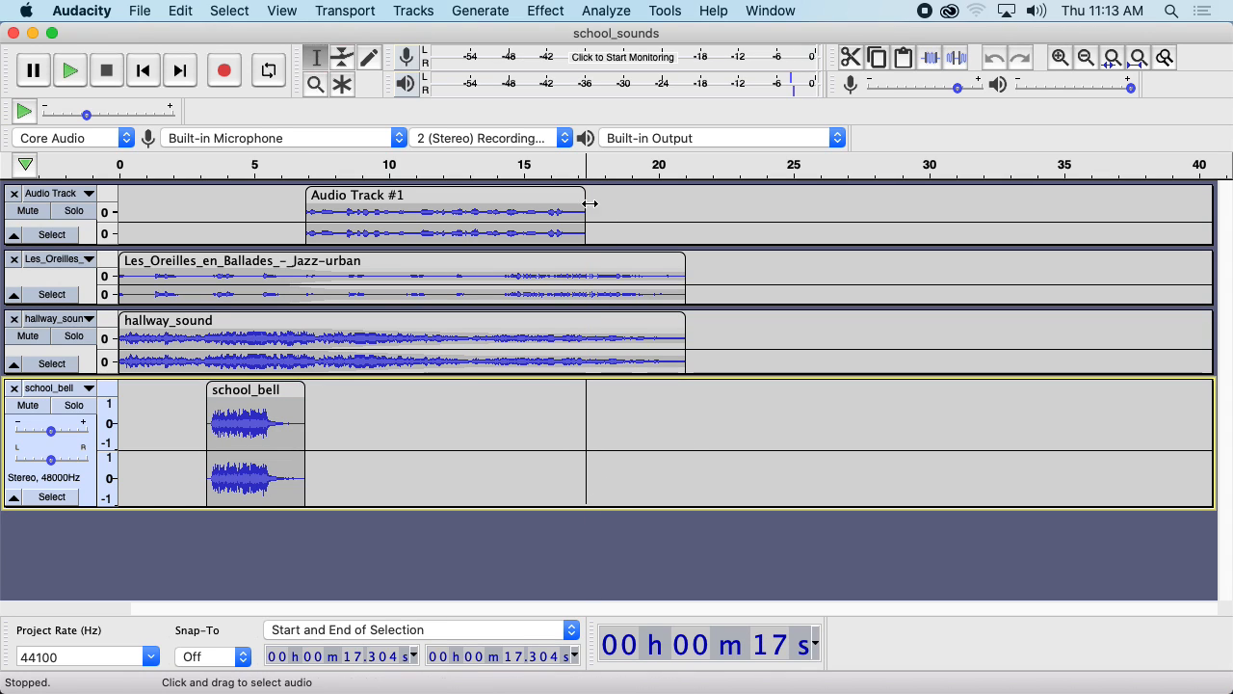
pyautogui.click(184, 11)
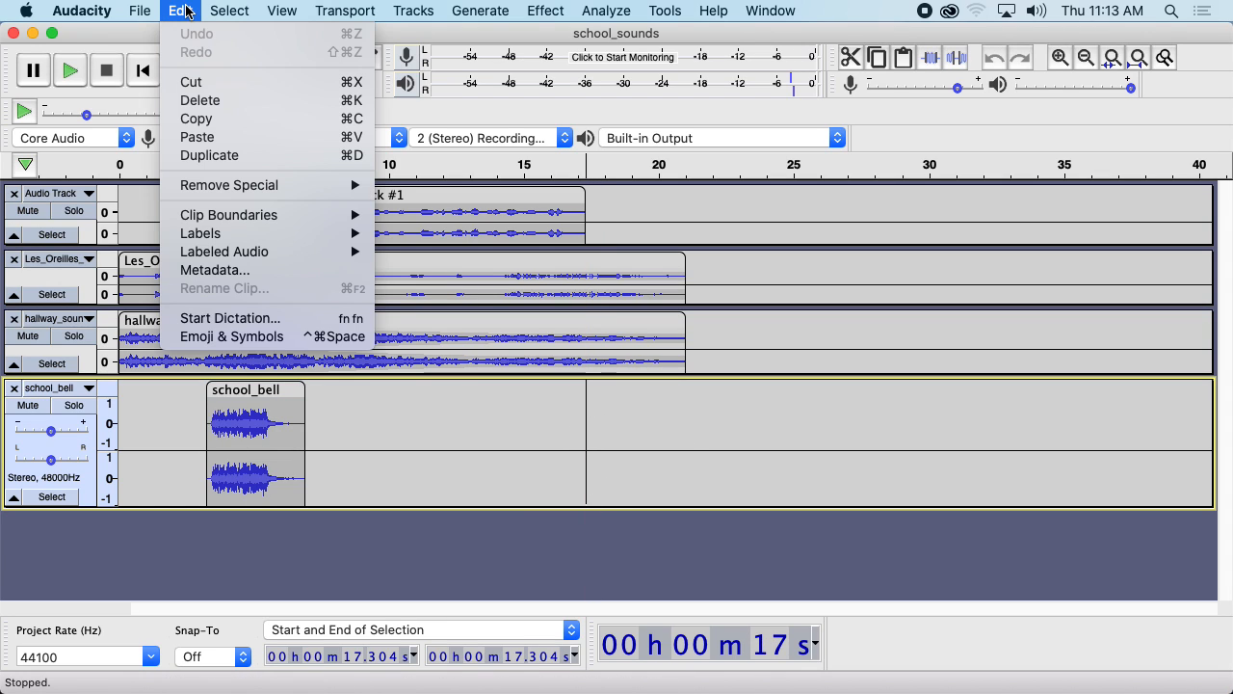
pyautogui.click(221, 137)
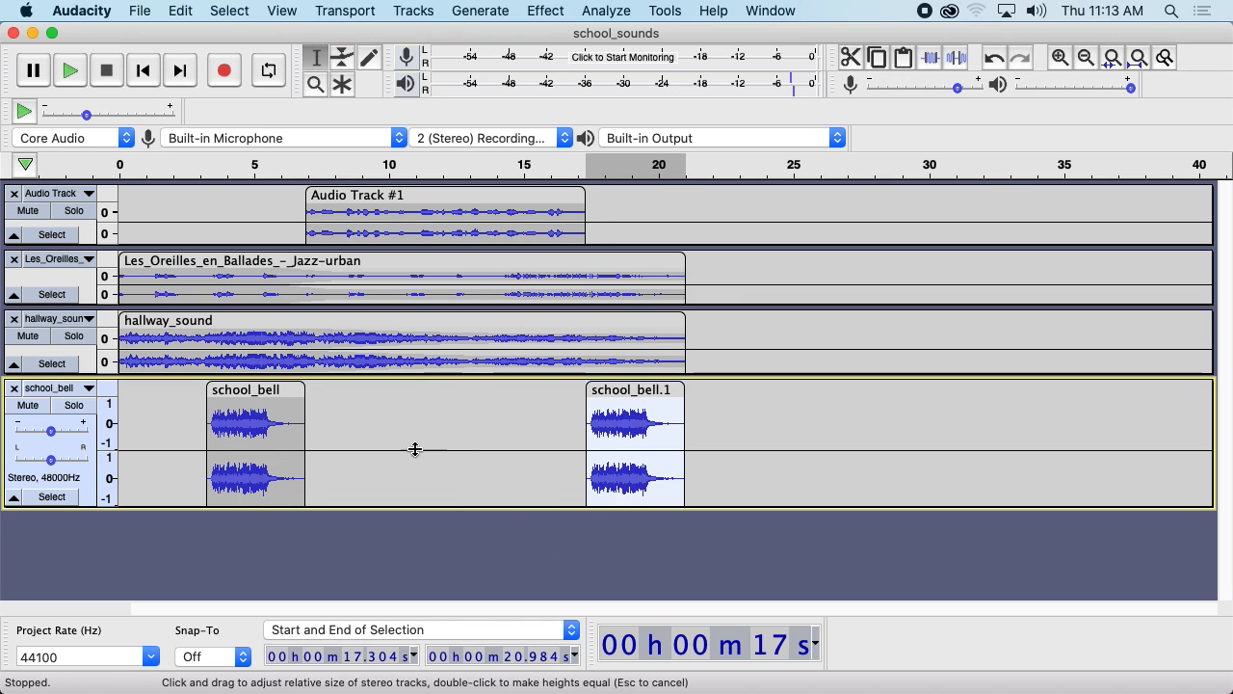
# Lower the amplitude envelope of the pasted school_bell.1 clip with the Envelope Tool and clear the selection
pyautogui.click(8, 436)
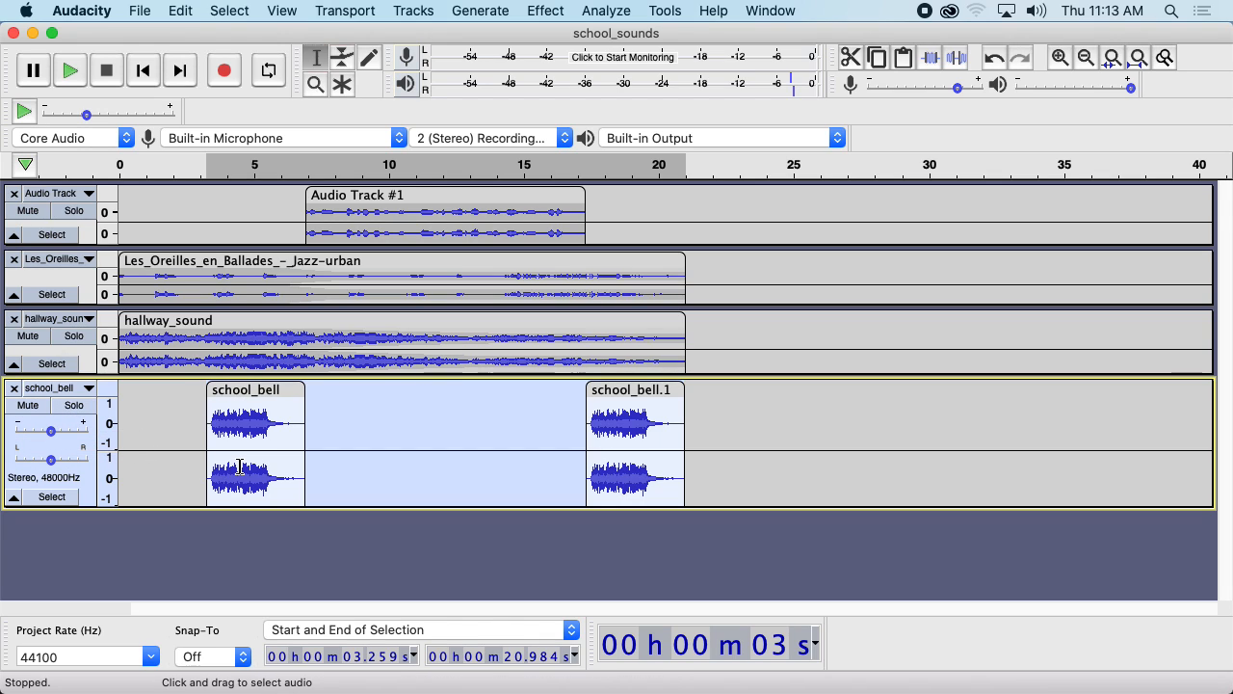
pyautogui.click(342, 57)
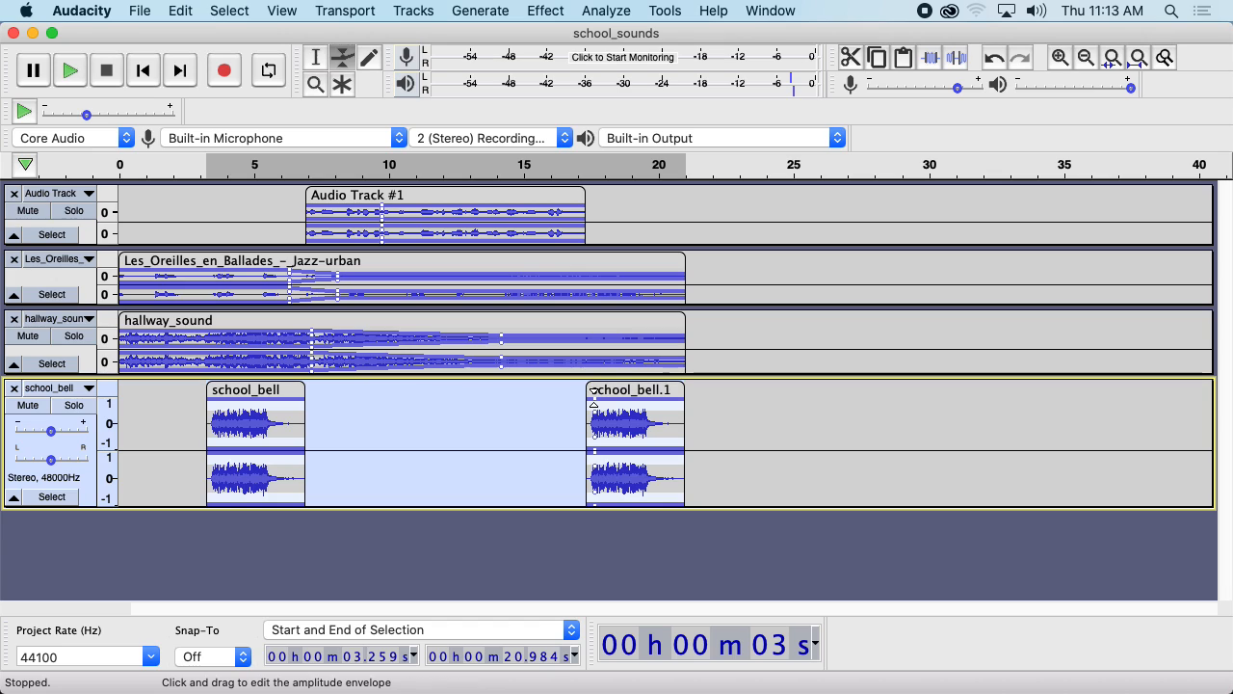
pyautogui.moveTo(607, 397); pyautogui.dragTo(604, 408)
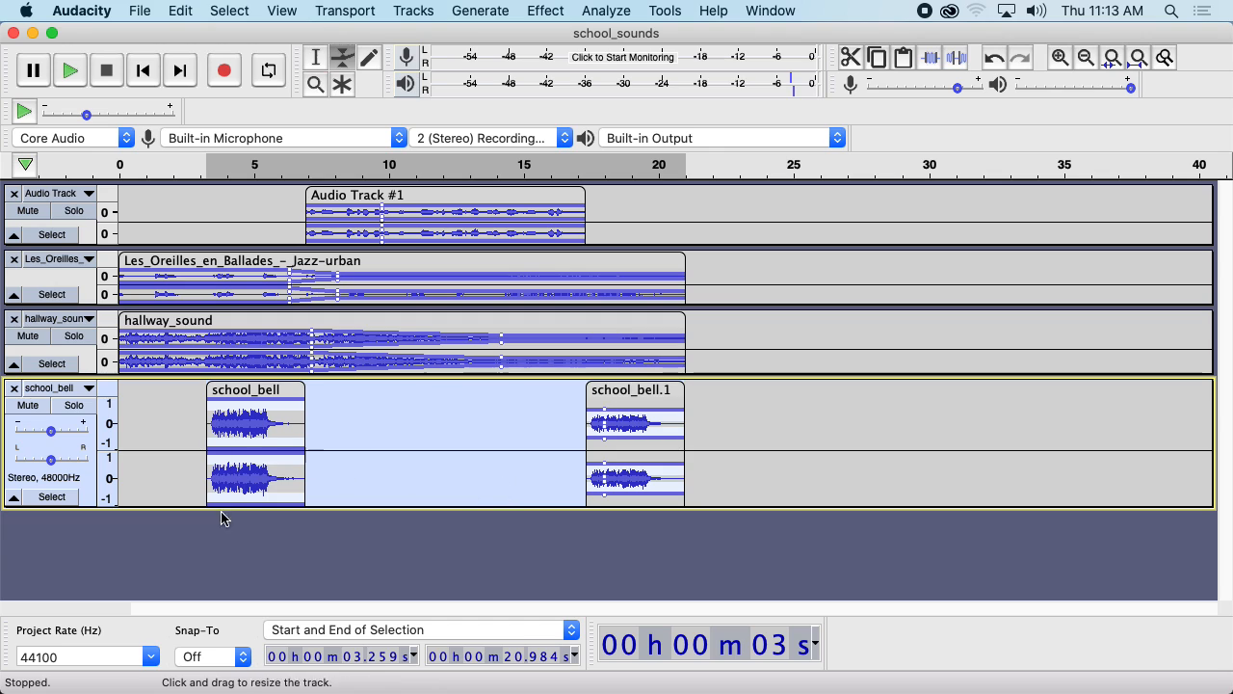
pyautogui.click(243, 549)
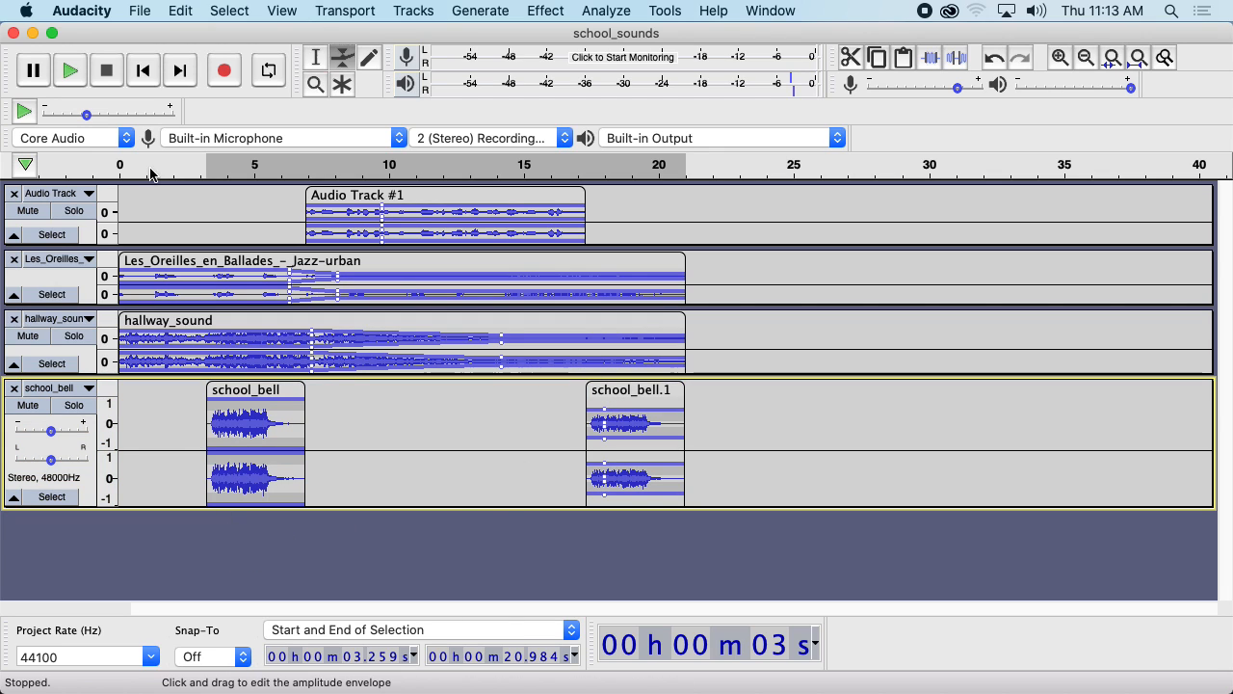
# Reduce the hallway_sound track's height and try to move the school_bell.1 clip into the empty area below the tracks
pyautogui.click(315, 57)
pyautogui.doubleClick(630, 418)
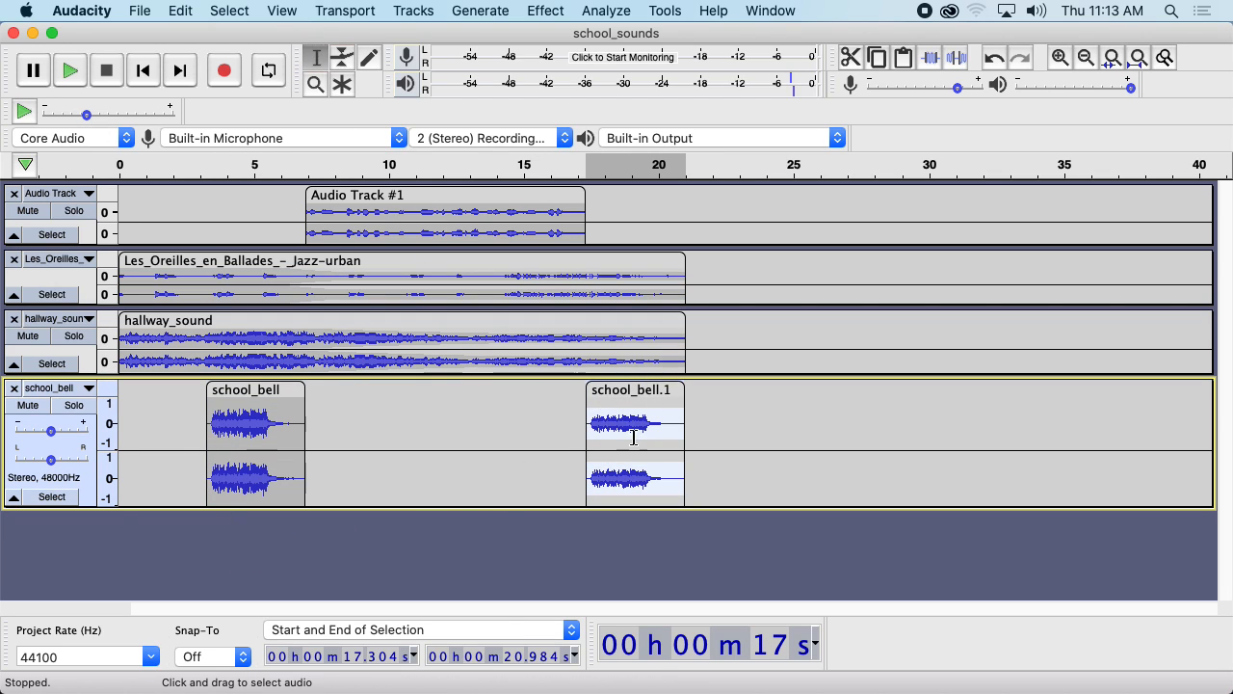
pyautogui.moveTo(633, 439); pyautogui.dragTo(627, 542)
pyautogui.moveTo(640, 405); pyautogui.dragTo(630, 534)
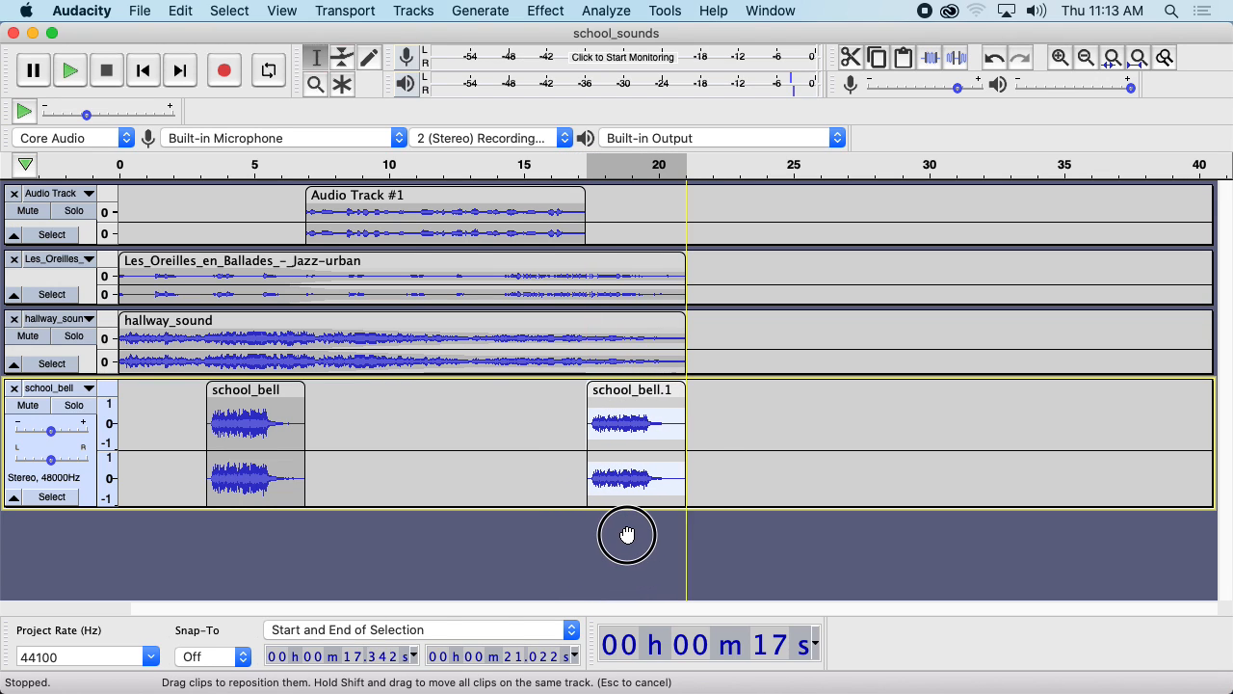
pyautogui.moveTo(565, 374); pyautogui.dragTo(565, 341)
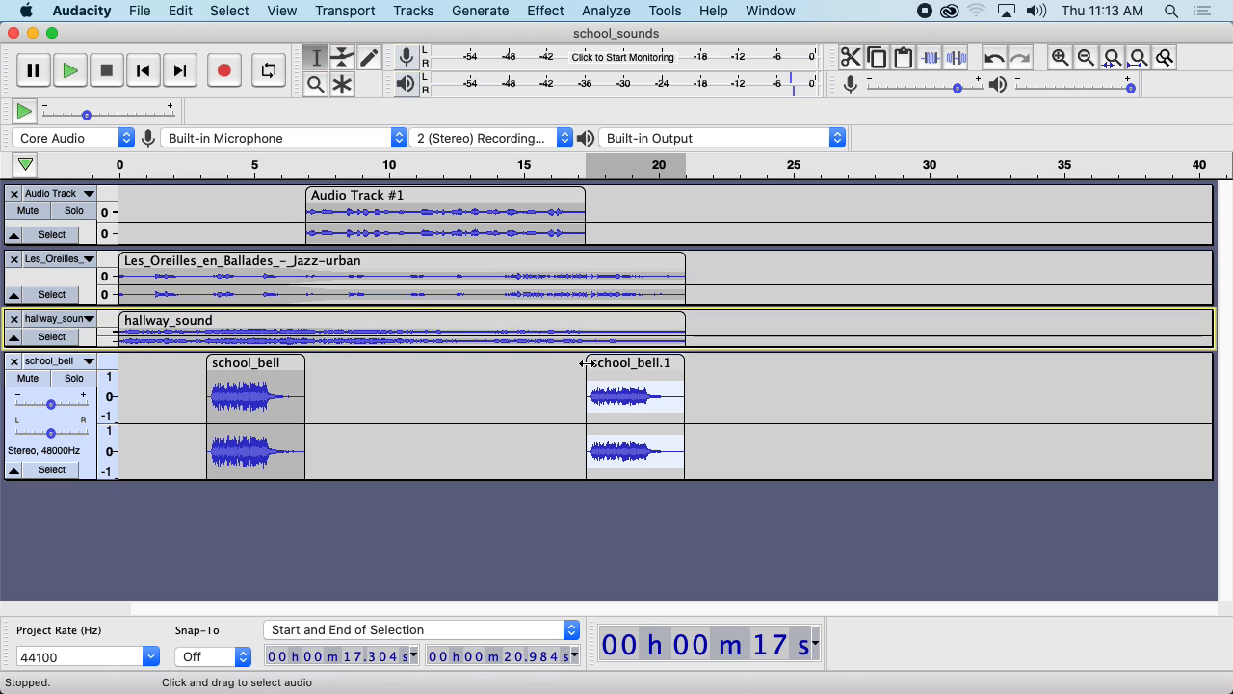
pyautogui.moveTo(631, 362); pyautogui.dragTo(627, 576)
pyautogui.moveTo(620, 430)
pyautogui.mouseDown()
pyautogui.moveTo(572, 520)
pyautogui.moveTo(781, 549)
pyautogui.moveTo(550, 600)
pyautogui.moveTo(724, 418)
pyautogui.moveTo(773, 228)
pyautogui.moveTo(773, 255)
pyautogui.moveTo(618, 450)
pyautogui.mouseUp()
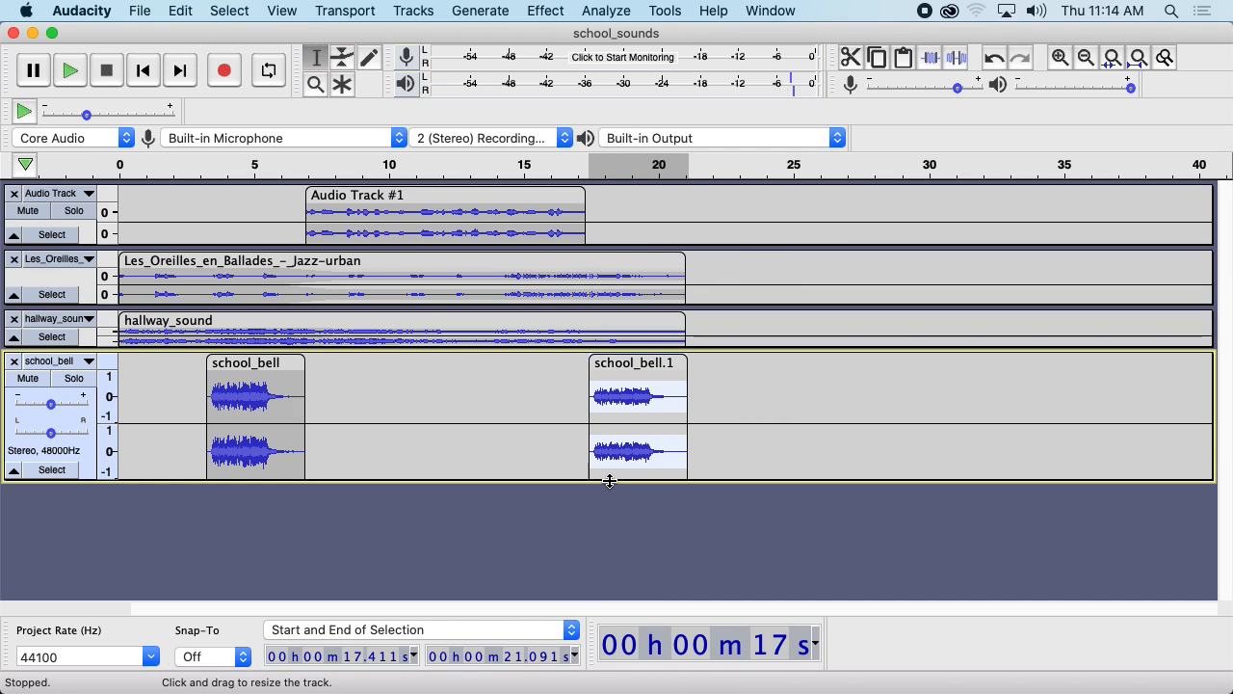
# Add a new stereo track below the school_bell track and reduce its display height
pyautogui.click(410, 12)
pyautogui.moveTo(412, 34)
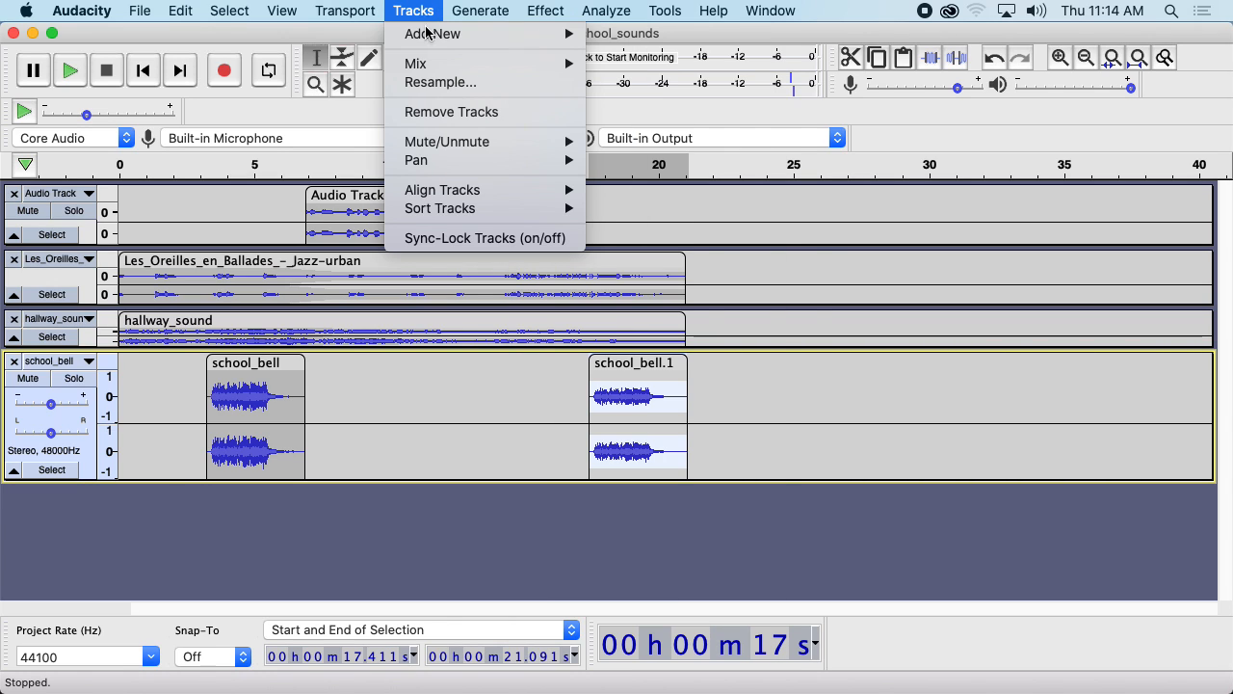
pyautogui.click(637, 58)
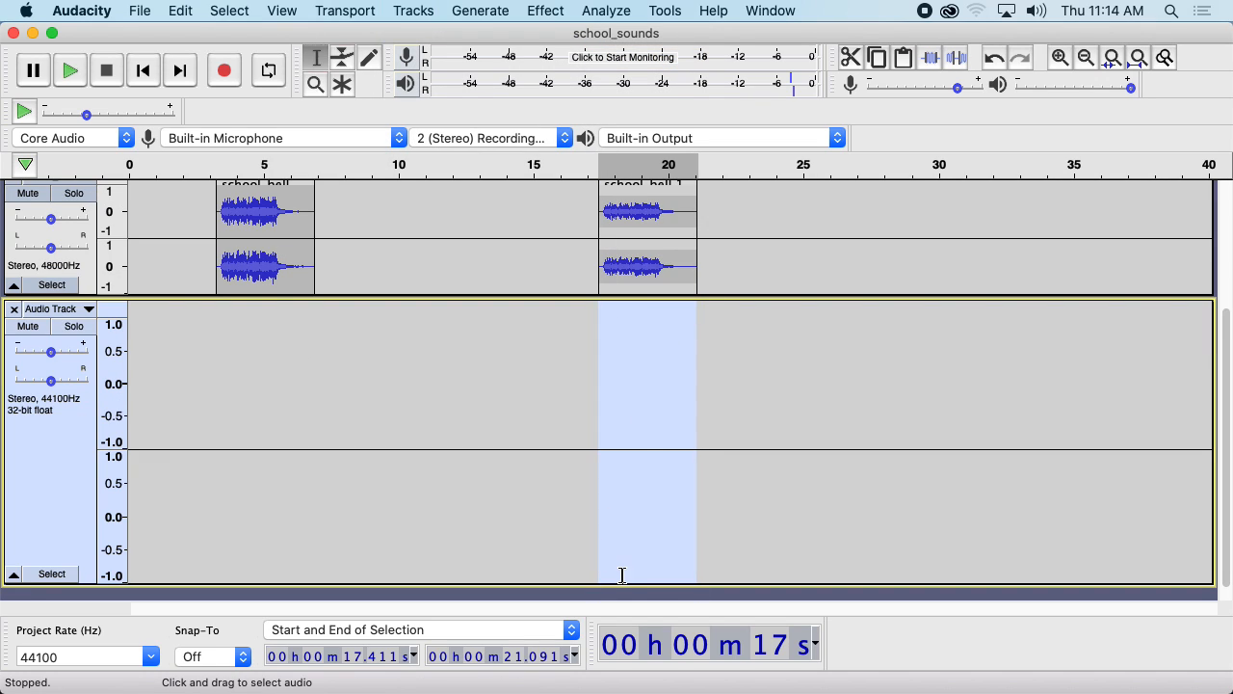
pyautogui.moveTo(628, 585); pyautogui.dragTo(620, 466)
# Try to move the school_bell.1 clip into the empty stereo track and undo the move
pyautogui.click(640, 316)
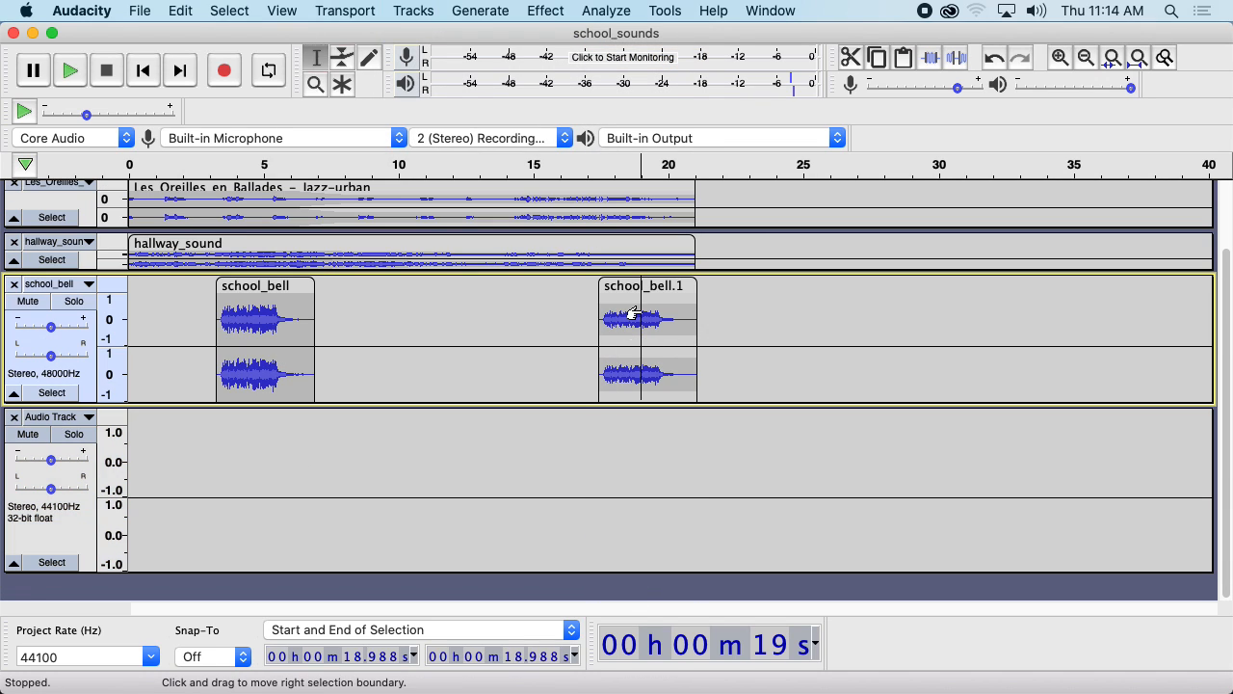
pyautogui.click(636, 294)
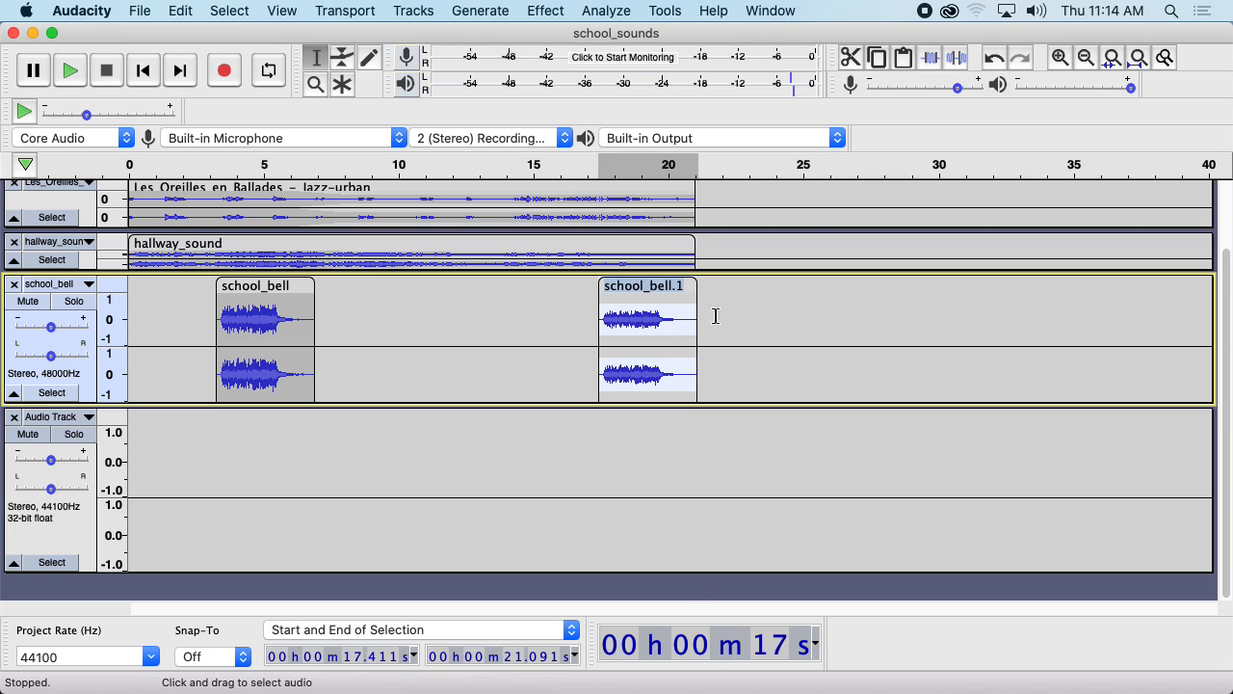
pyautogui.click(649, 286)
pyautogui.click(644, 285)
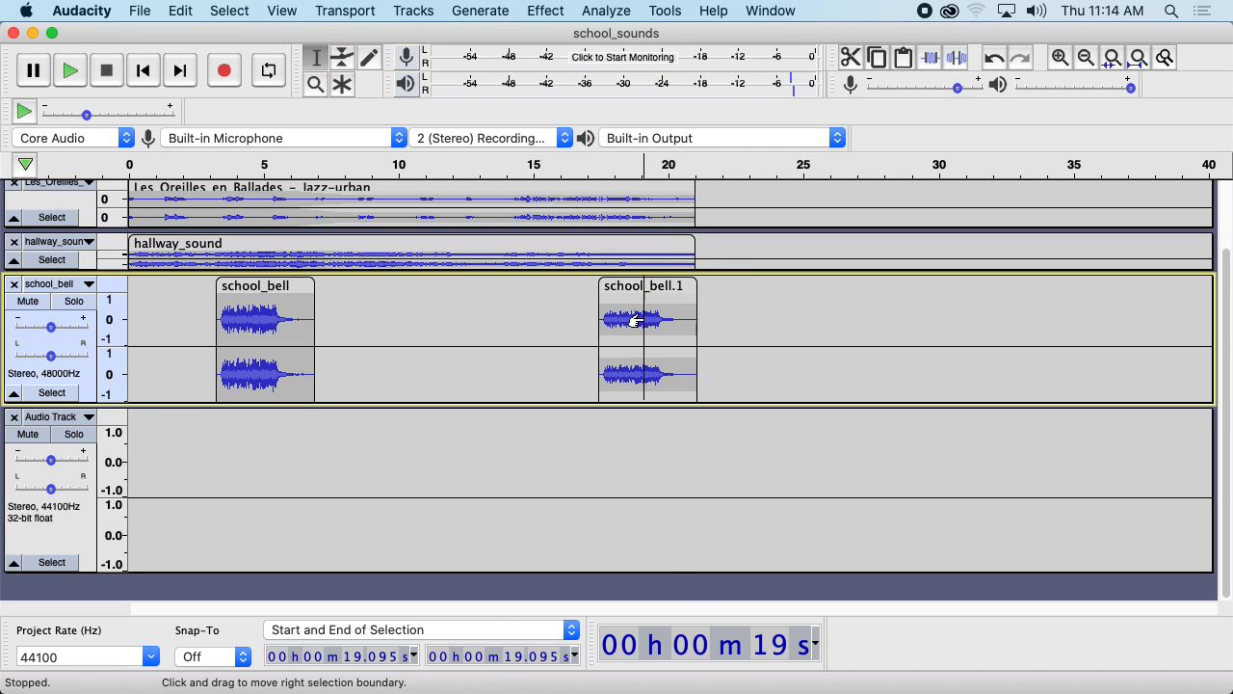
pyautogui.moveTo(642, 286); pyautogui.dragTo(596, 339)
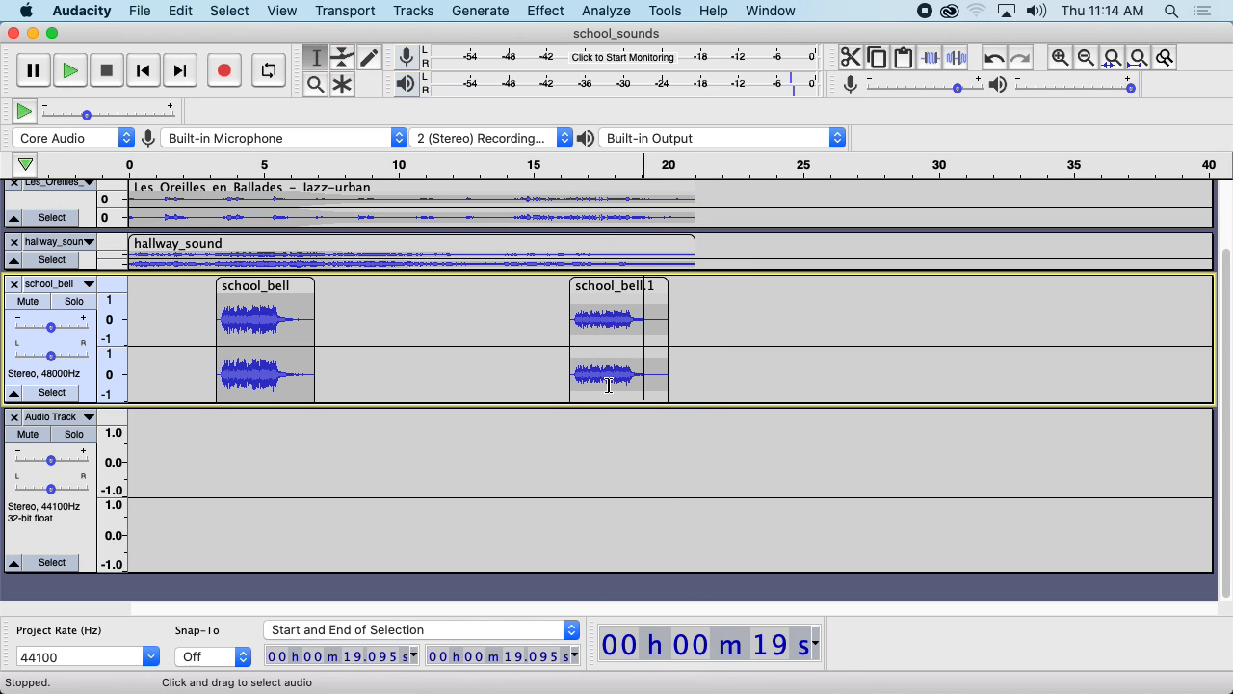
pyautogui.press('super+z')
# Move the school_bell.1 clip into the empty stereo track, with its end aligned to the end of the hallway_sound clip
pyautogui.moveTo(629, 289); pyautogui.dragTo(623, 319)
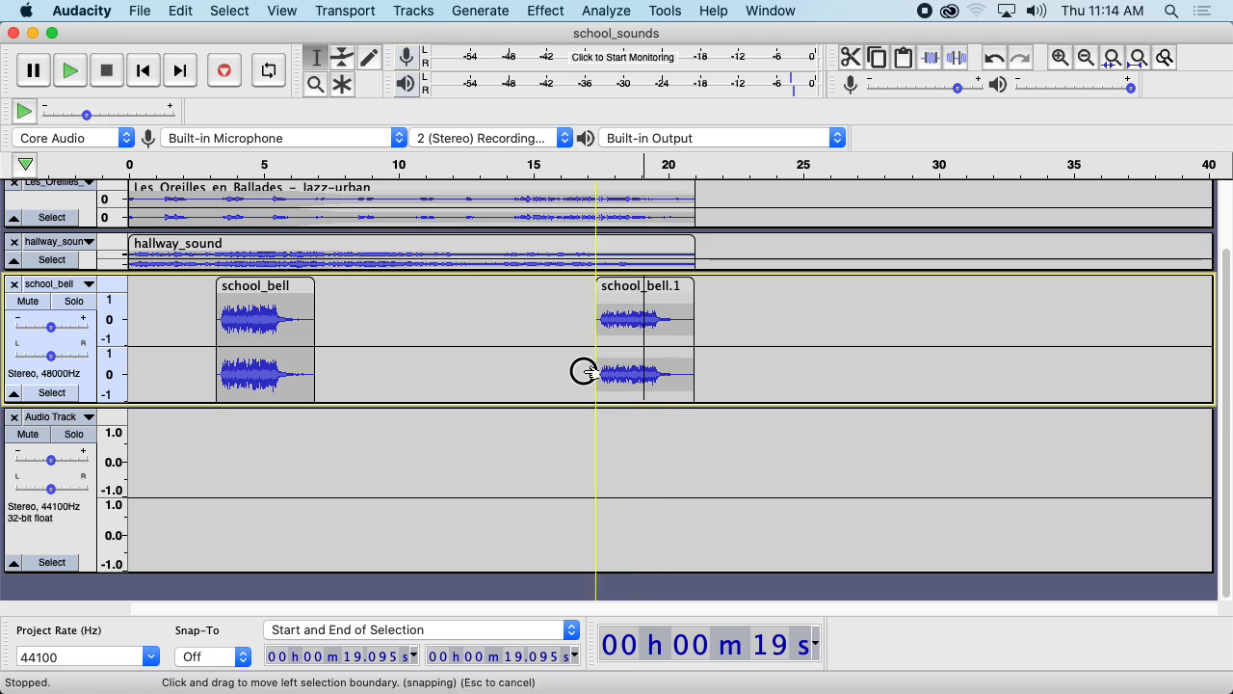
pyautogui.moveTo(644, 401); pyautogui.dragTo(637, 436)
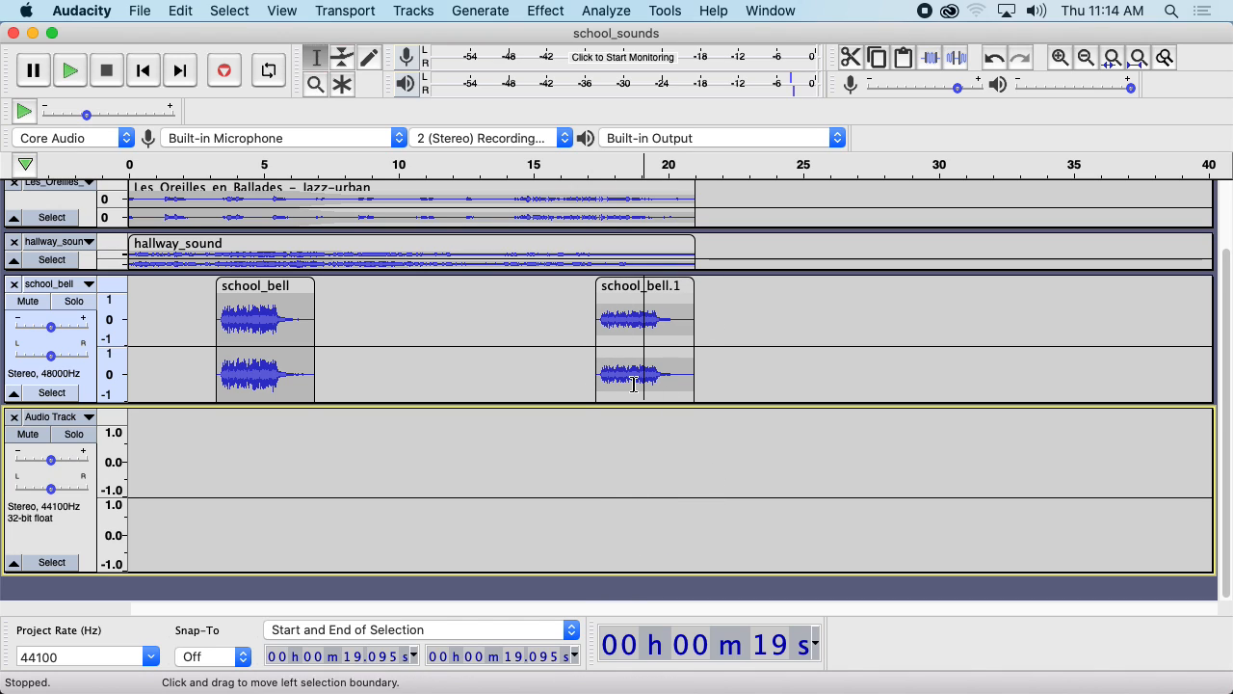
pyautogui.moveTo(616, 289); pyautogui.dragTo(626, 423)
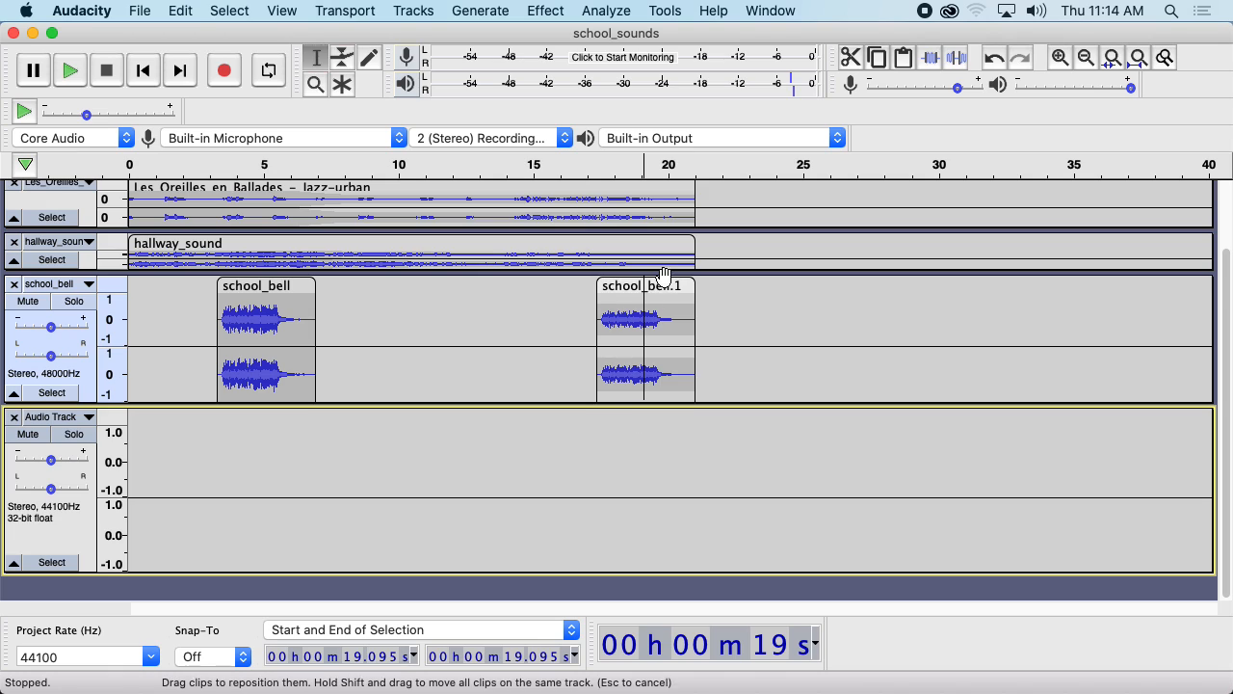
pyautogui.moveTo(629, 289); pyautogui.dragTo(632, 477)
pyautogui.moveTo(628, 472)
pyautogui.mouseDown()
pyautogui.moveTo(650, 317)
pyautogui.moveTo(630, 305)
pyautogui.moveTo(622, 468)
pyautogui.moveTo(646, 468)
pyautogui.moveTo(627, 286)
pyautogui.moveTo(630, 491)
pyautogui.moveTo(630, 287)
pyautogui.moveTo(612, 512)
pyautogui.moveTo(815, 407)
pyautogui.moveTo(565, 298)
pyautogui.moveTo(440, 415)
pyautogui.moveTo(641, 541)
pyautogui.moveTo(506, 462)
pyautogui.moveTo(614, 283)
pyautogui.moveTo(600, 487)
pyautogui.moveTo(608, 472)
pyautogui.moveTo(611, 491)
pyautogui.moveTo(620, 427)
pyautogui.moveTo(622, 317)
pyautogui.moveTo(611, 470)
pyautogui.mouseUp()
pyautogui.rightClick(611, 470)
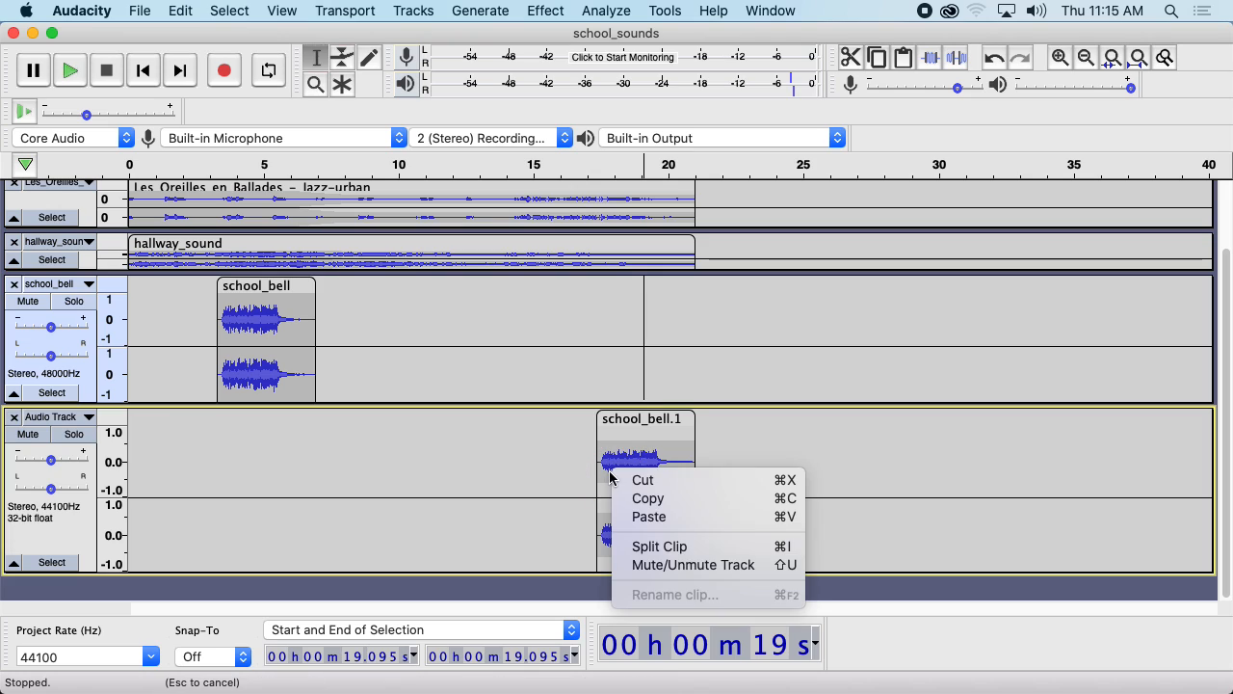
pyautogui.click(553, 459)
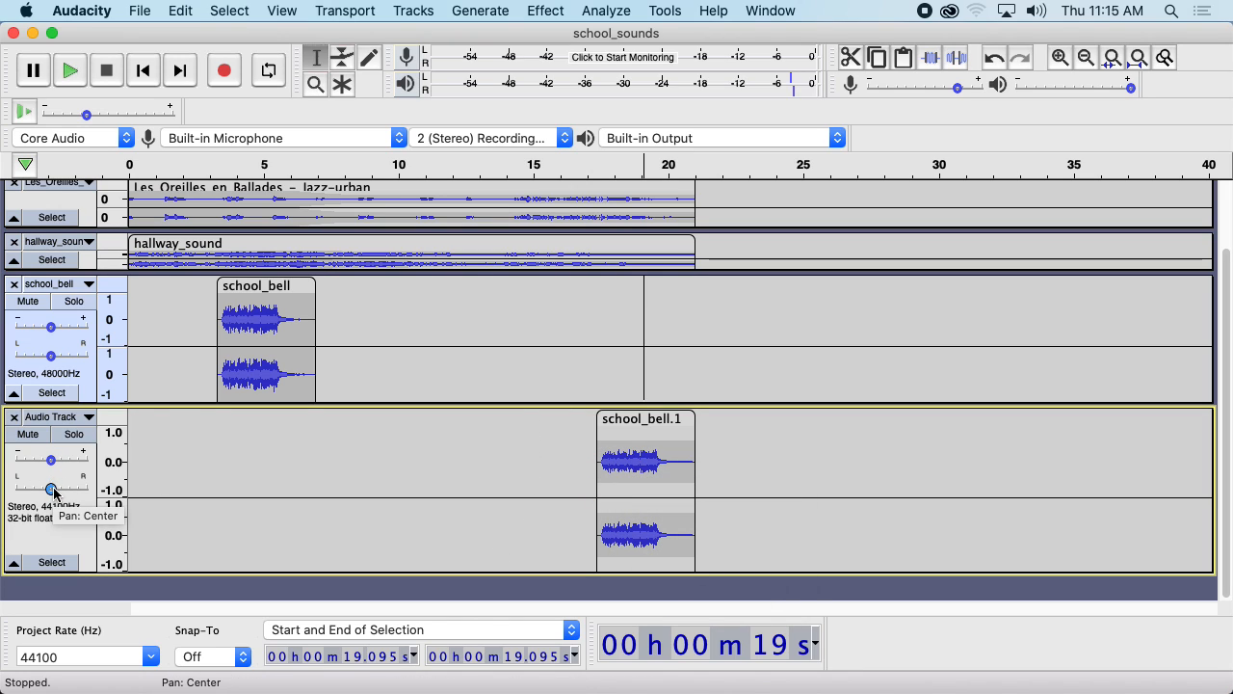
# Pan the track holding the school_bell.1 clip 100% left and reduce its display height
pyautogui.moveTo(53, 488); pyautogui.dragTo(15, 489)
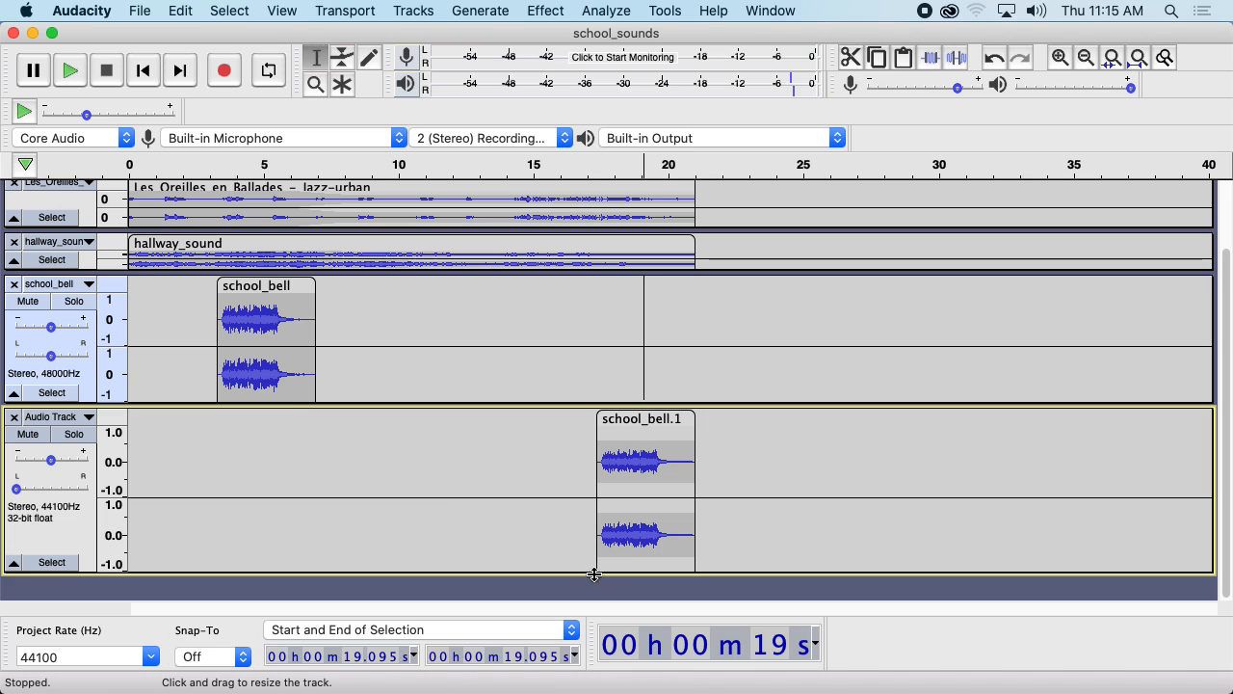
pyautogui.moveTo(568, 573); pyautogui.dragTo(572, 537)
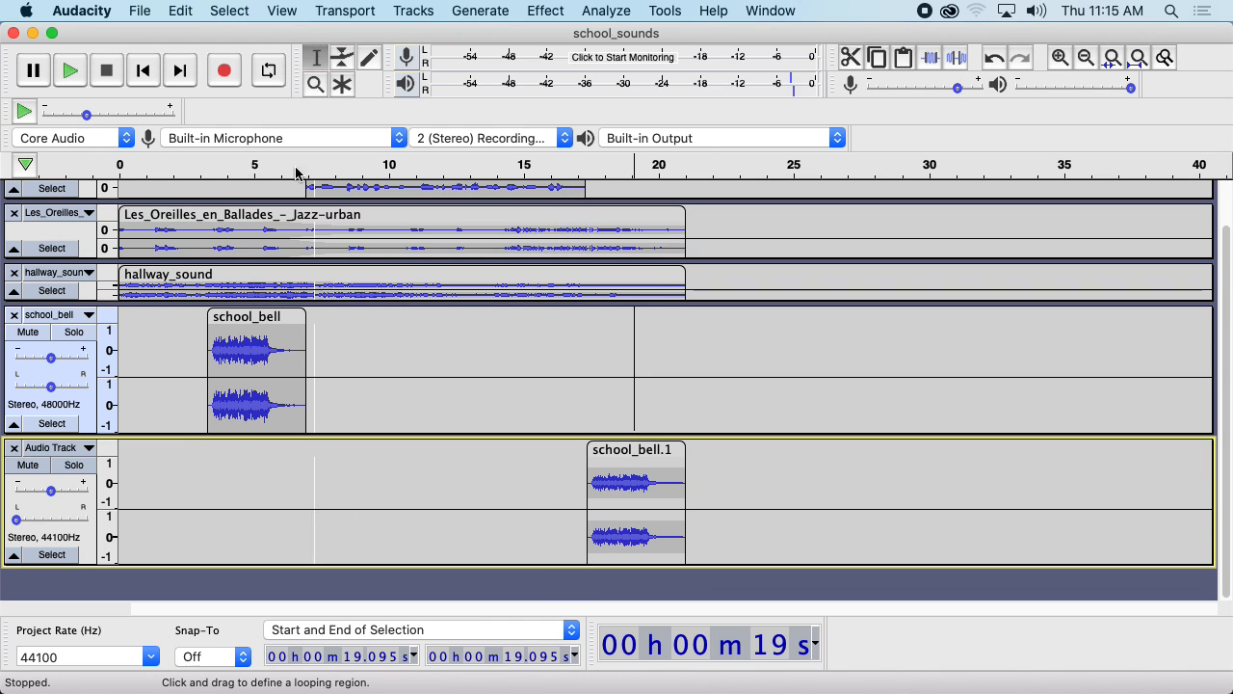
# Play back the project at the first bell and at the second bell to compare their stereo placement
pyautogui.click(210, 169)
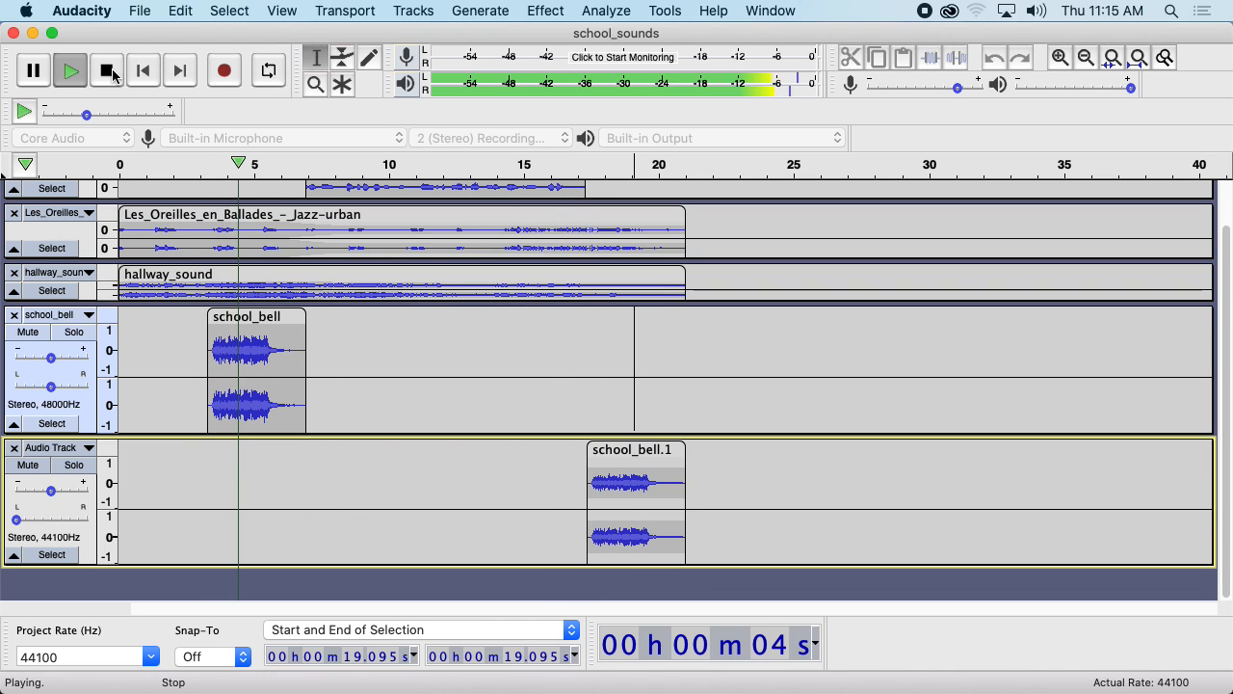
pyautogui.click(597, 169)
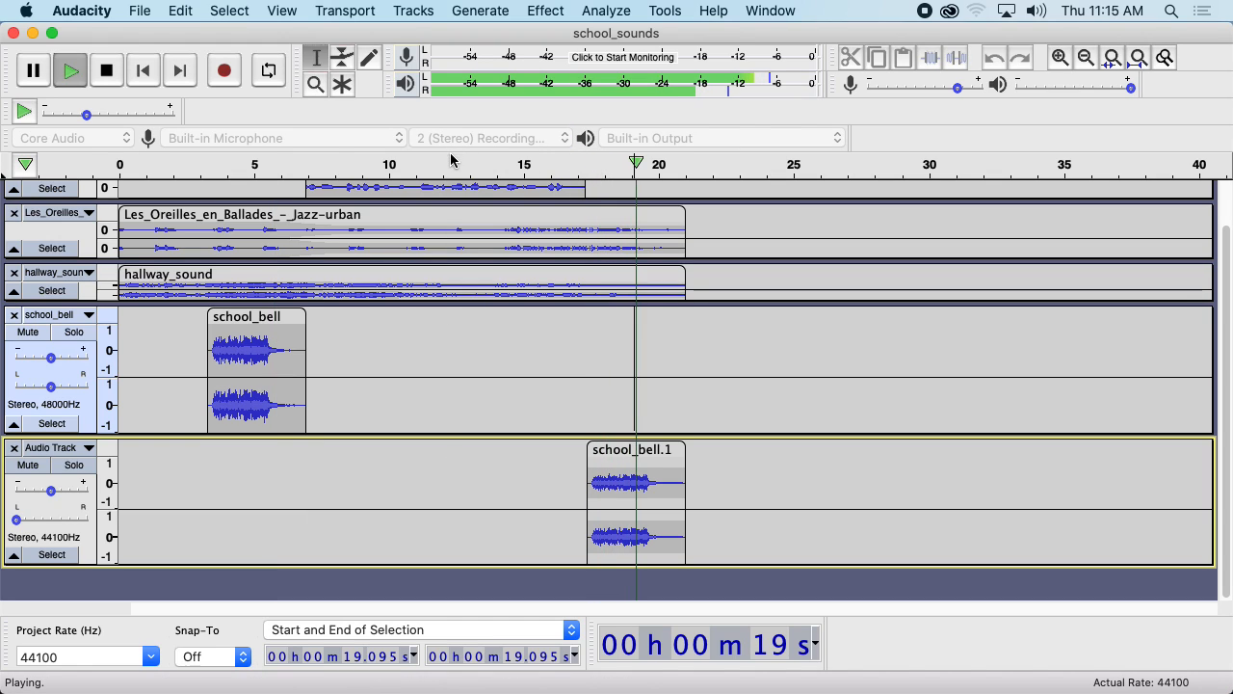
pyautogui.click(106, 71)
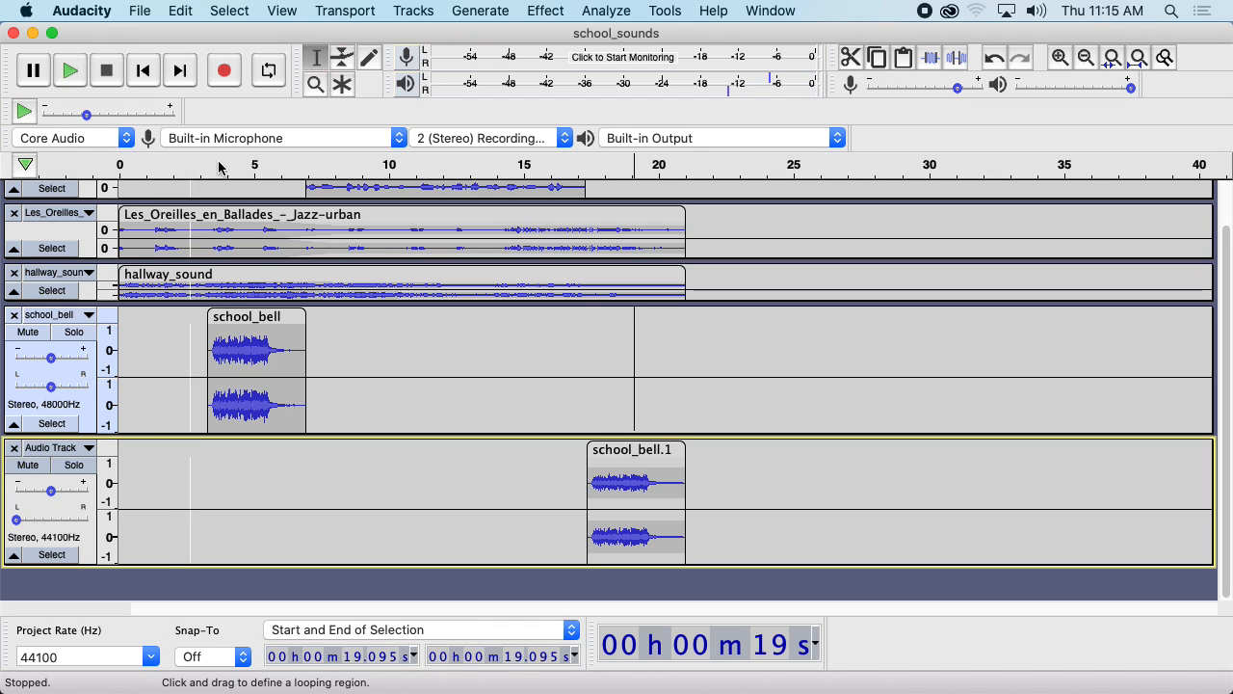
# Move the school_bell.1 clip to start at about 5 s, overlapping the school_bell clip, and pan the school_bell track fully right
pyautogui.moveTo(631, 449); pyautogui.dragTo(296, 440)
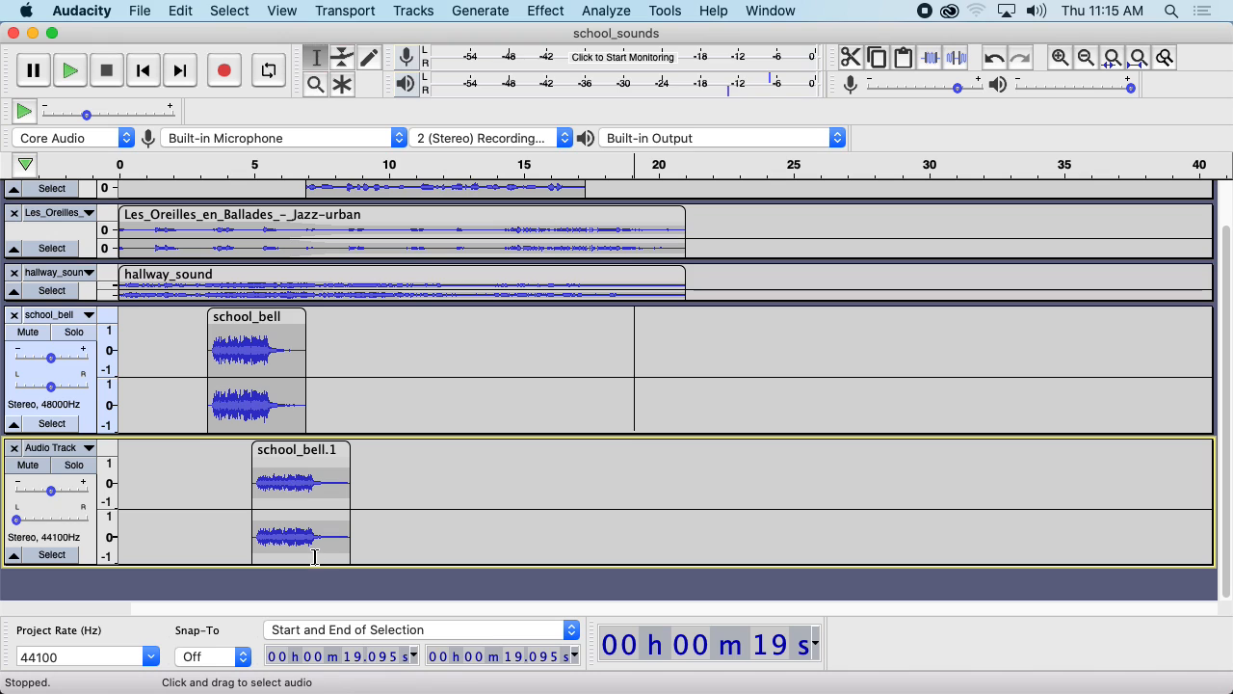
pyautogui.moveTo(47, 389); pyautogui.dragTo(121, 468)
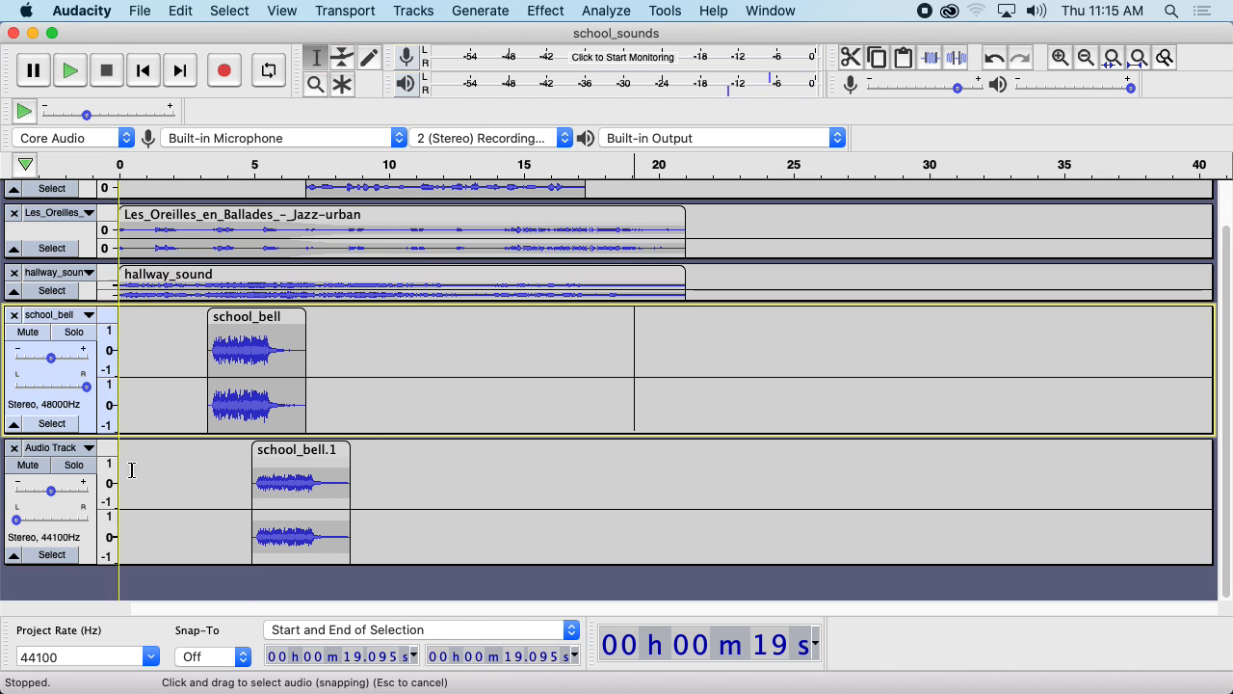
pyautogui.moveTo(288, 460); pyautogui.dragTo(294, 460)
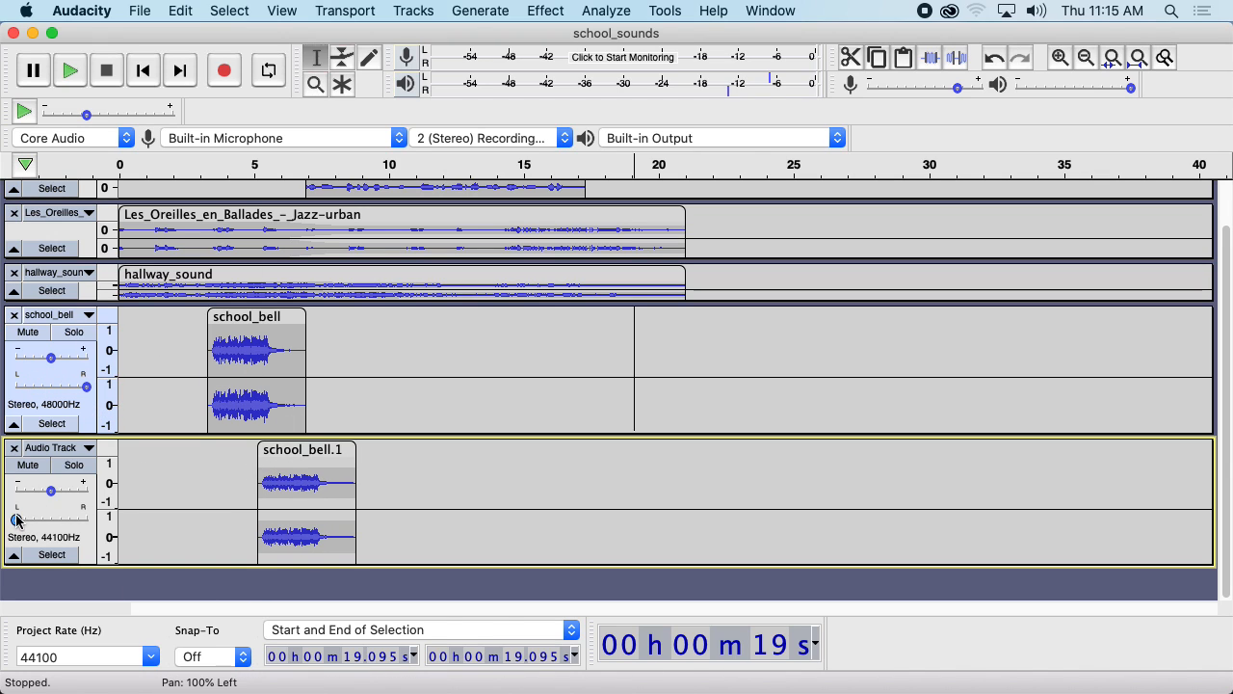
# Play back the two overlapping bells to hear their left and right panning
pyautogui.click(75, 77)
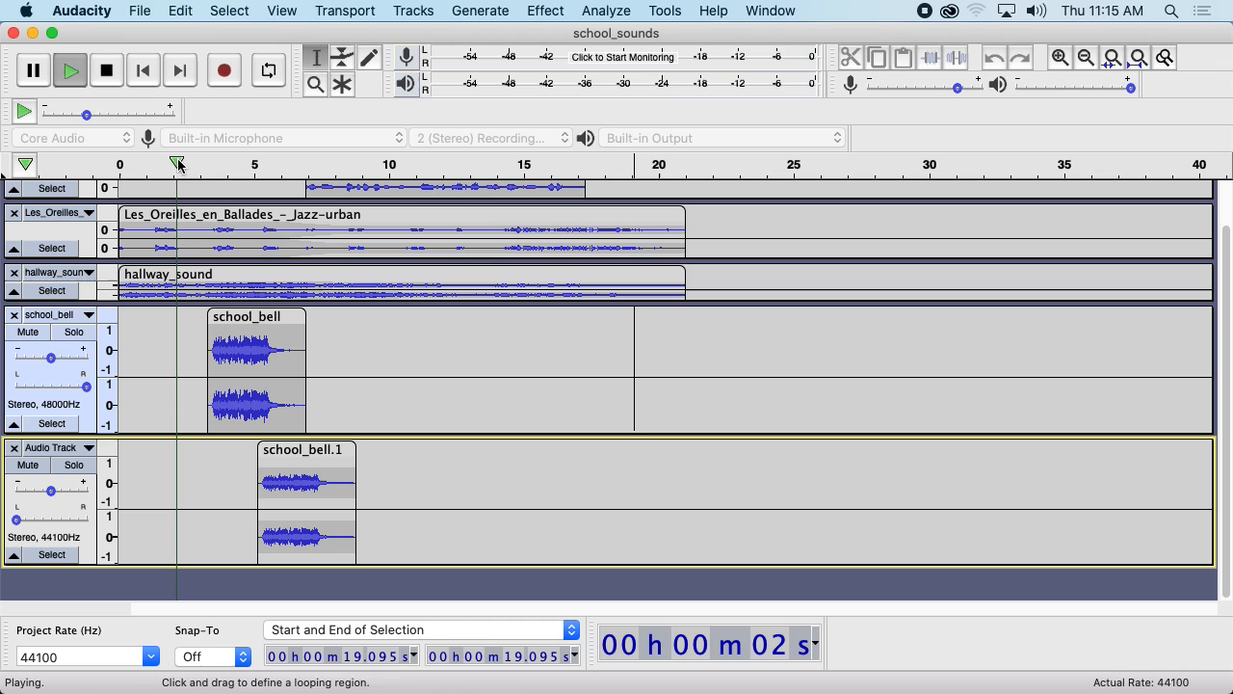
pyautogui.click(106, 70)
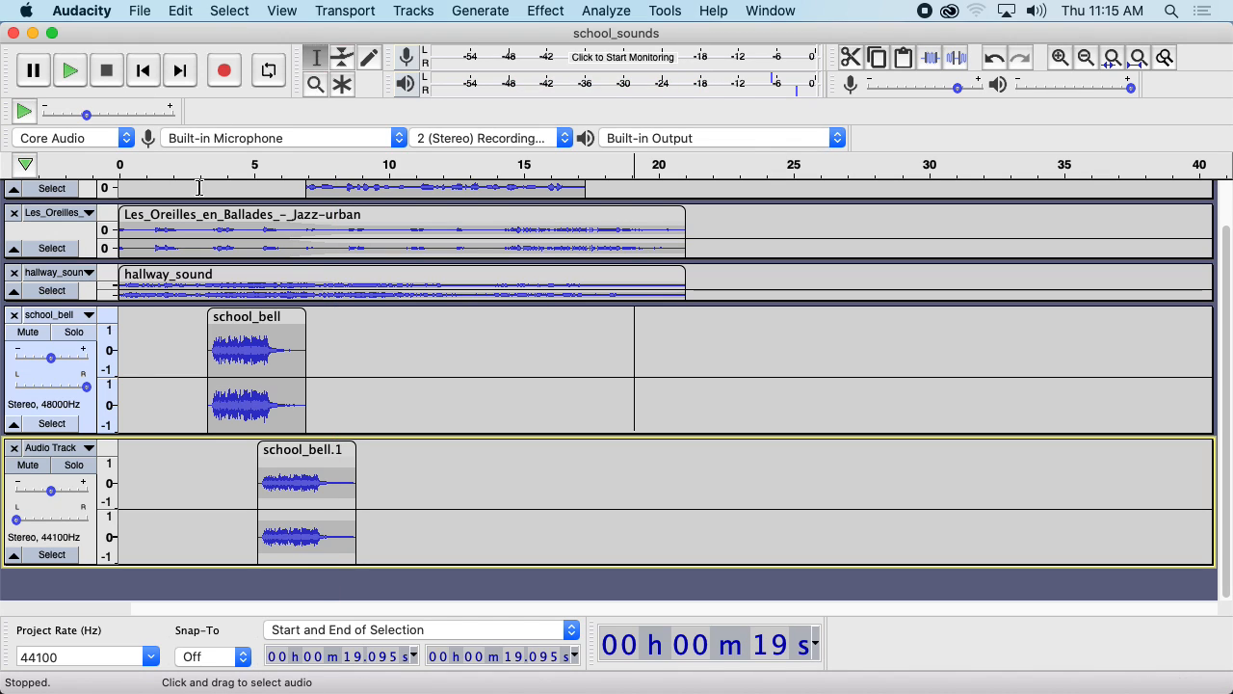
# Reduce the display heights of the school_bell track and the track holding the school_bell.1 clip
pyautogui.moveTo(398, 441); pyautogui.dragTo(399, 426)
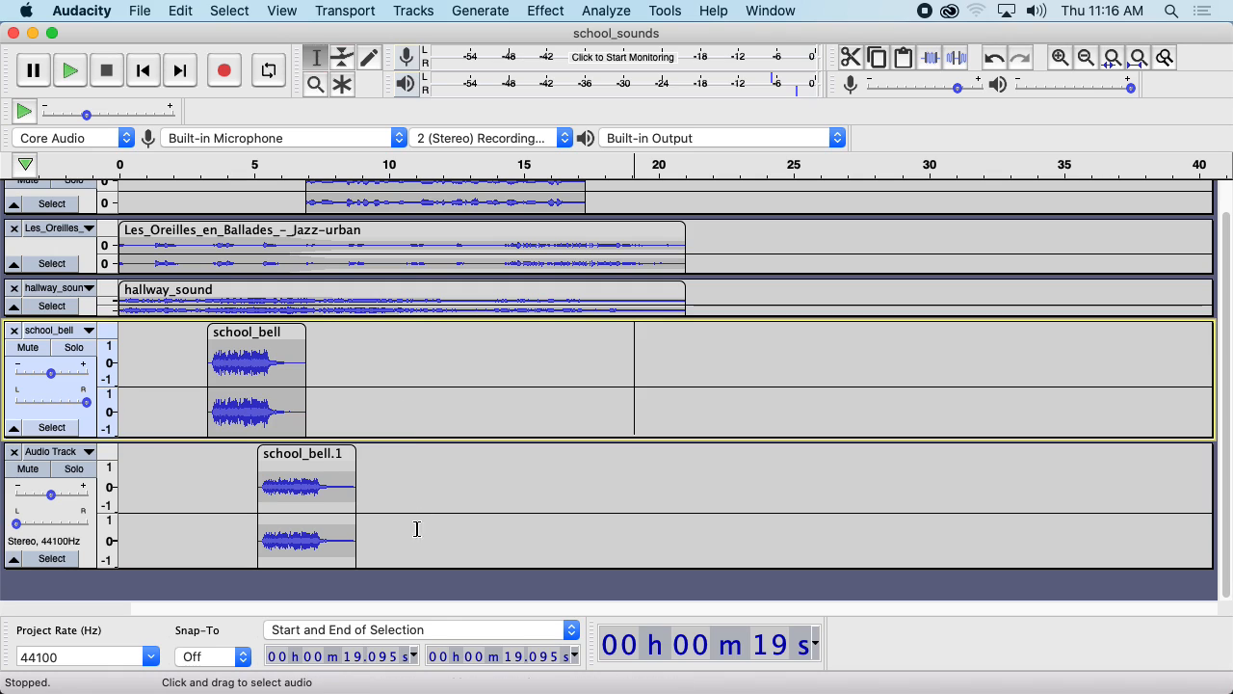
pyautogui.moveTo(421, 567); pyautogui.dragTo(421, 557)
pyautogui.scroll(1, 553, 380)
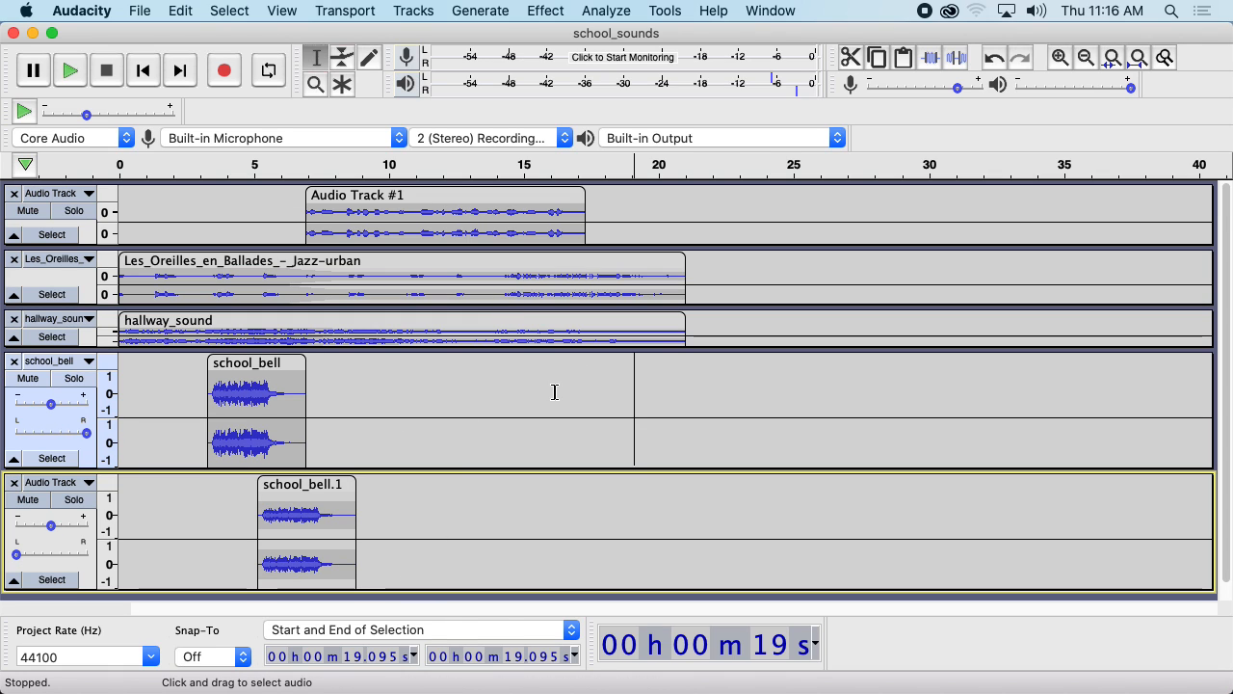
pyautogui.moveTo(405, 587); pyautogui.dragTo(415, 556)
pyautogui.moveTo(432, 468); pyautogui.dragTo(433, 409)
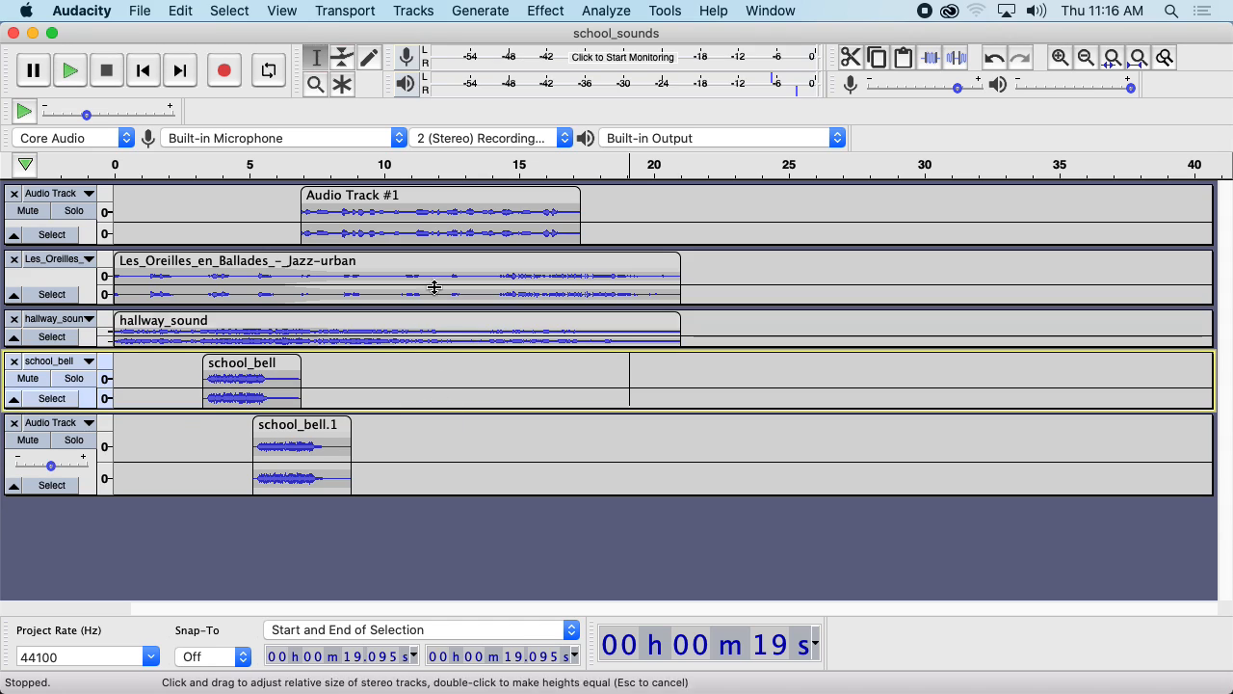
# Increase the display height of the track holding the Audio Track #1 clip and select that whole clip
pyautogui.moveTo(446, 249); pyautogui.dragTo(446, 335)
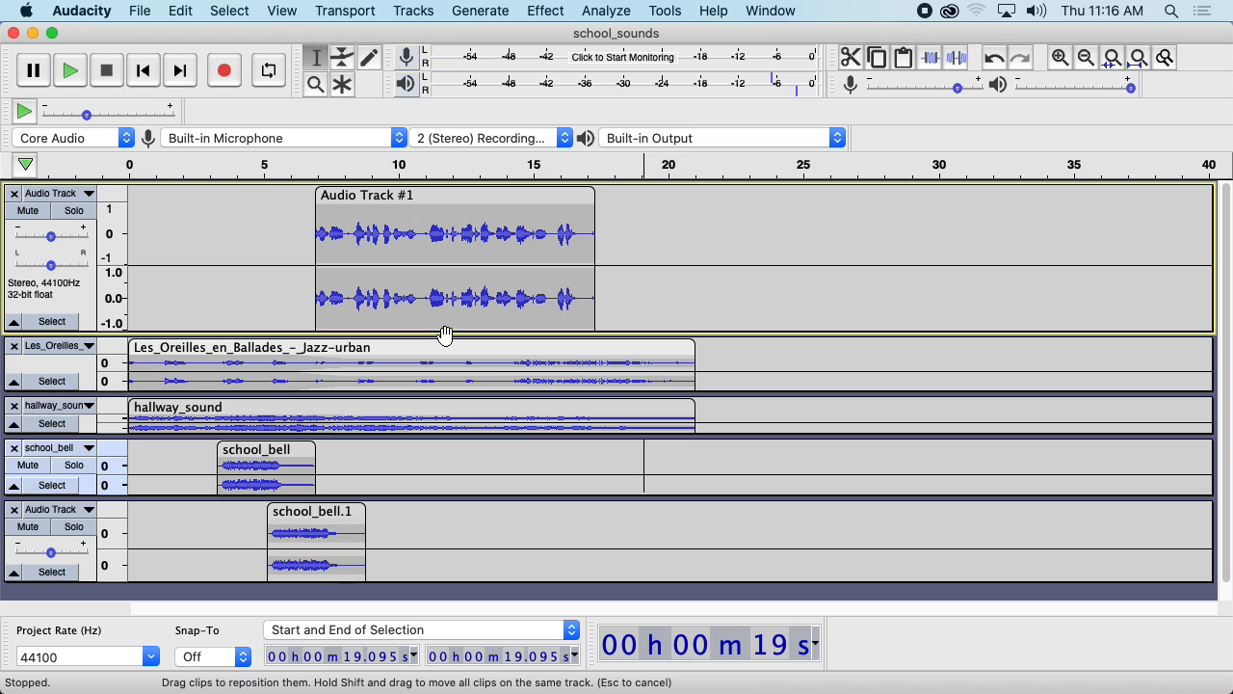
pyautogui.doubleClick(472, 233)
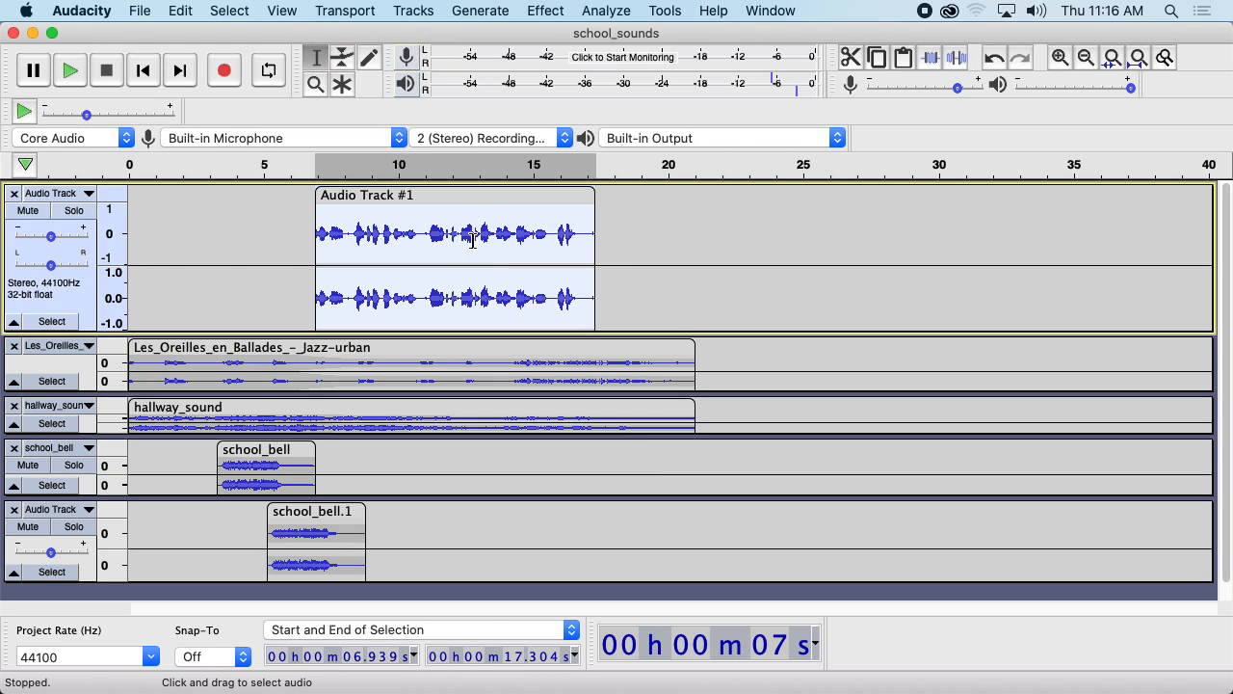
pyautogui.click(544, 10)
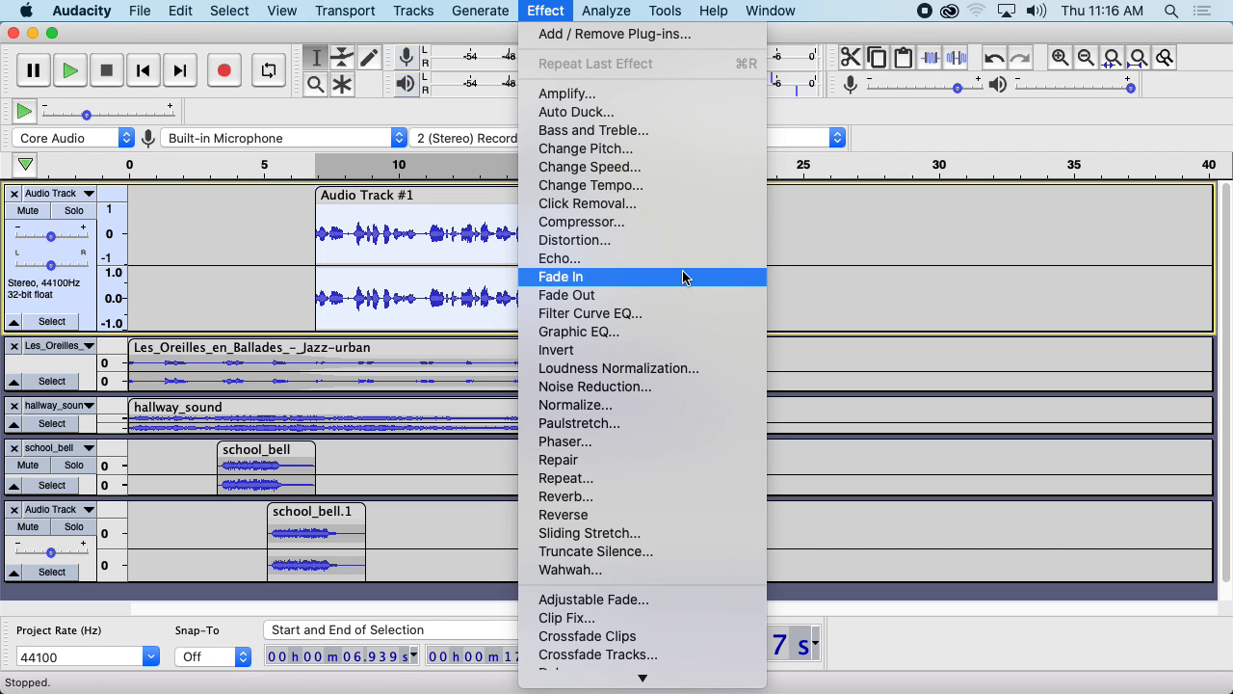
pyautogui.click(746, 277)
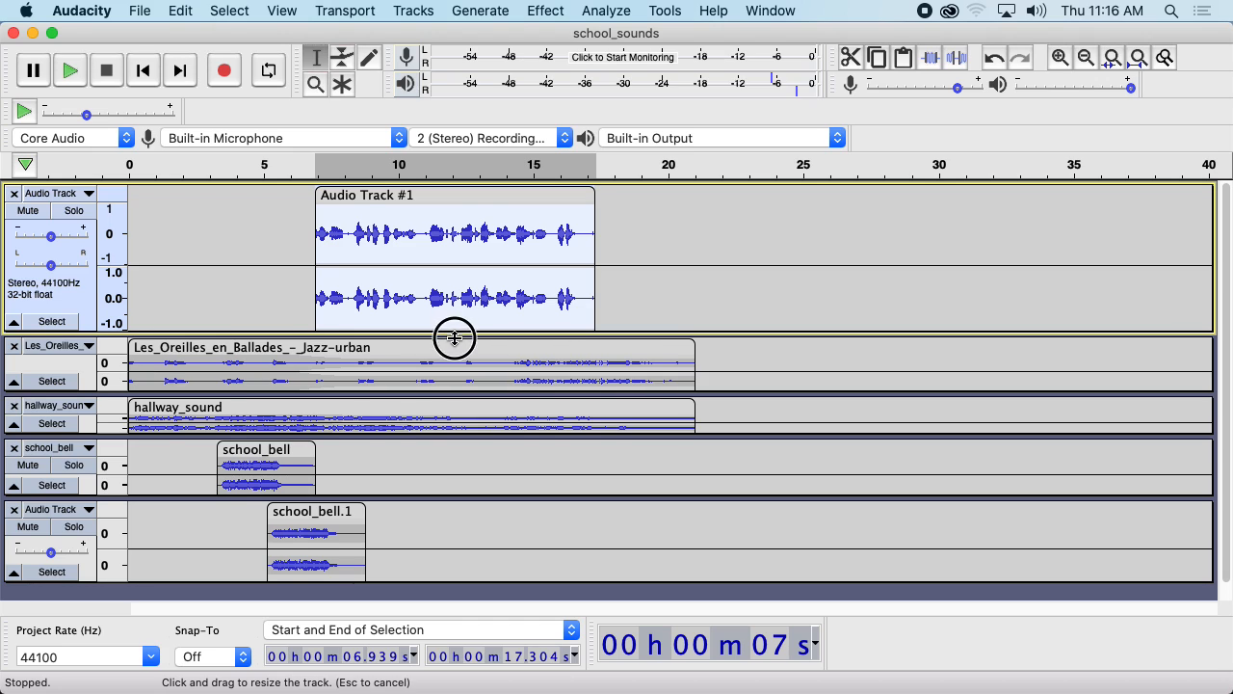
pyautogui.moveTo(453, 334); pyautogui.dragTo(457, 355)
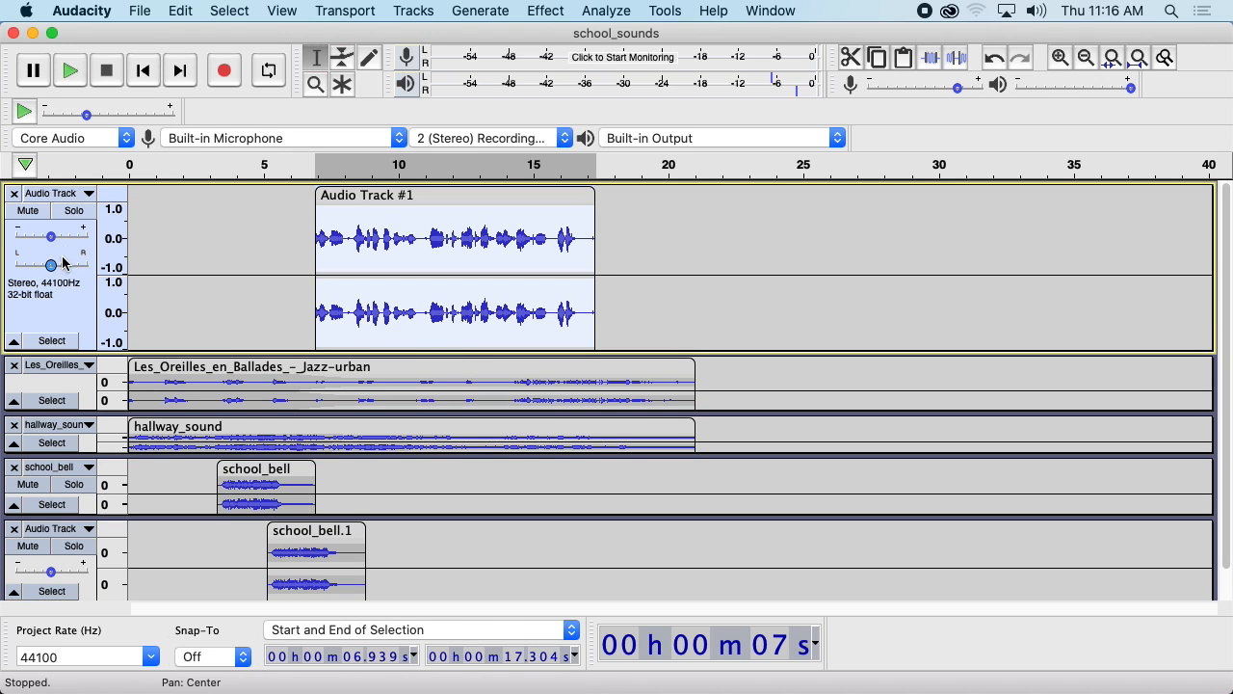
# Display the track with the Audio Track #1 clip as an enlarged spectrogram and fit the selected clip to the window width
pyautogui.click(53, 194)
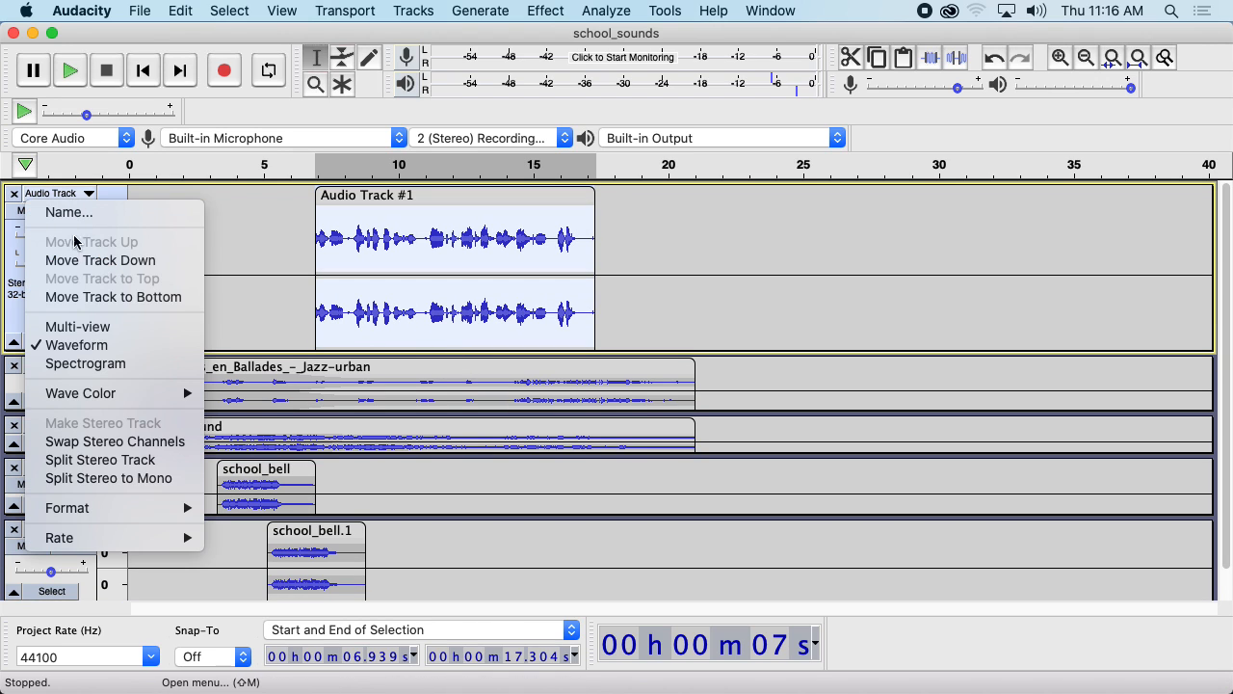
pyautogui.click(101, 365)
pyautogui.moveTo(440, 350); pyautogui.dragTo(440, 478)
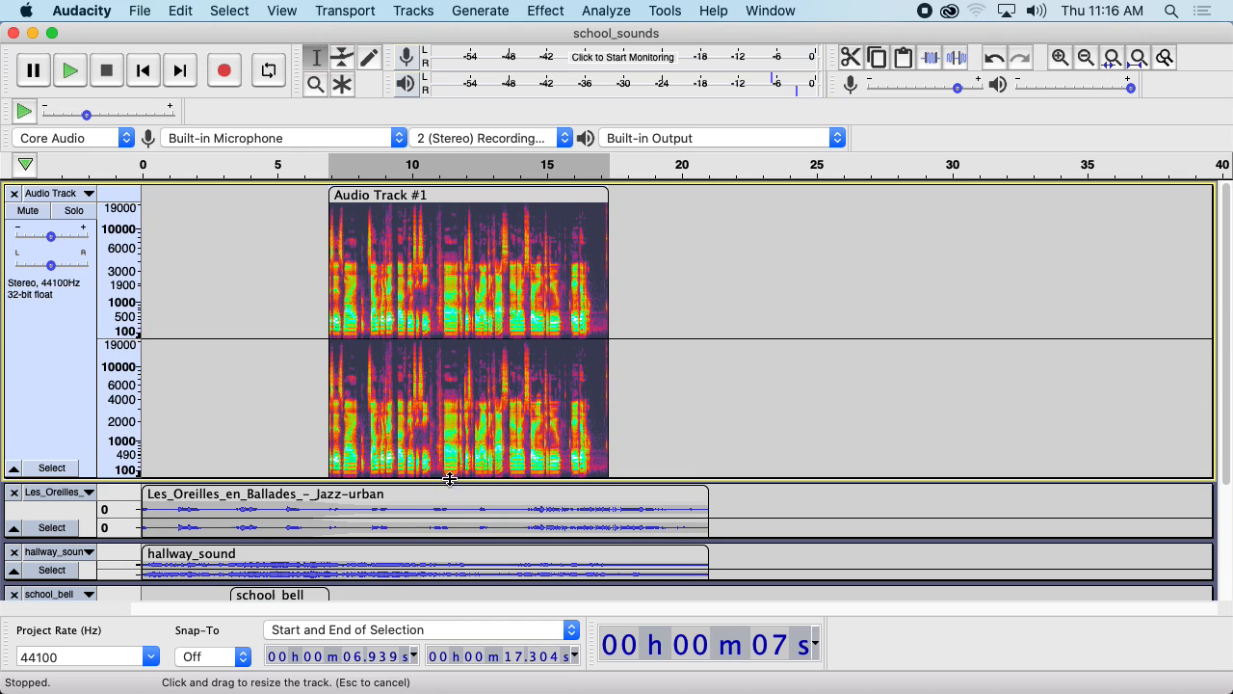
pyautogui.doubleClick(481, 247)
pyautogui.click(1058, 58)
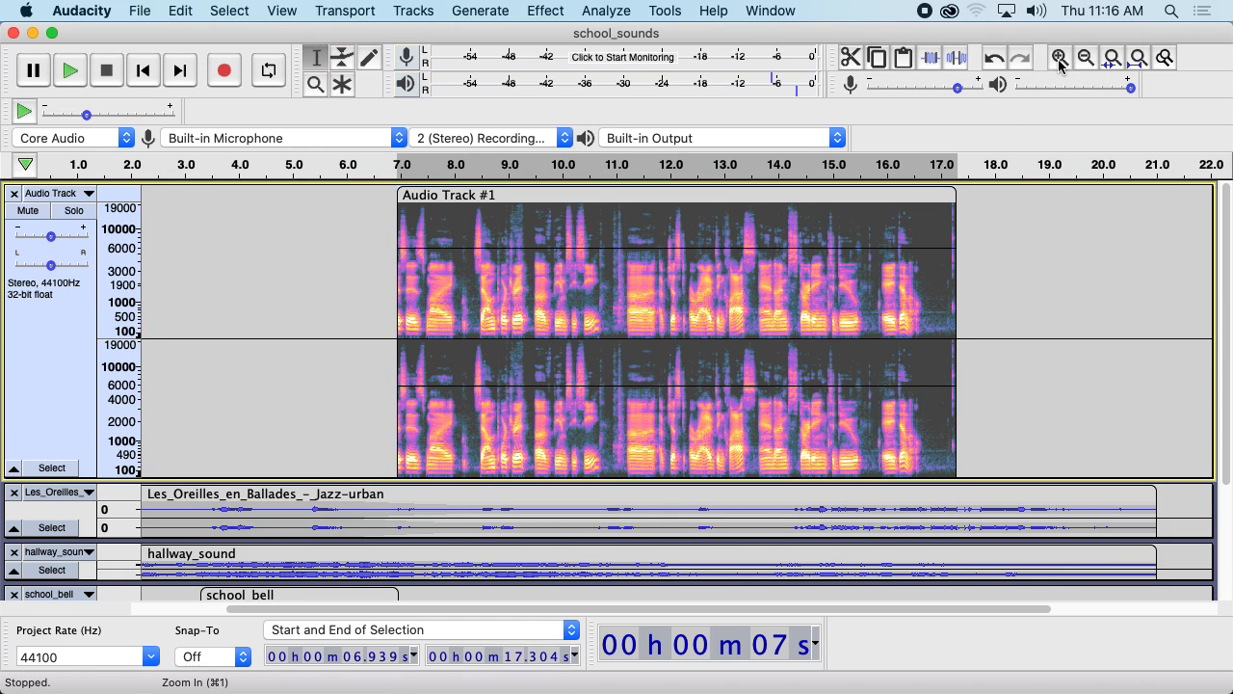
pyautogui.click(1138, 58)
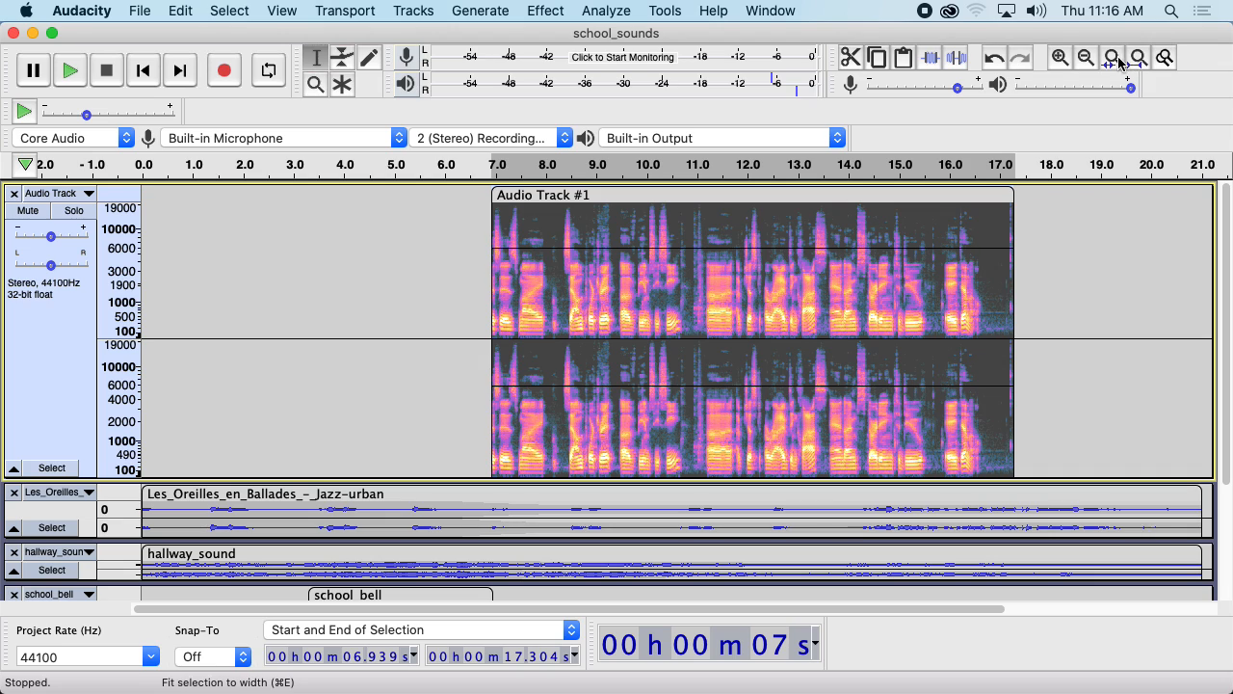
pyautogui.click(1112, 58)
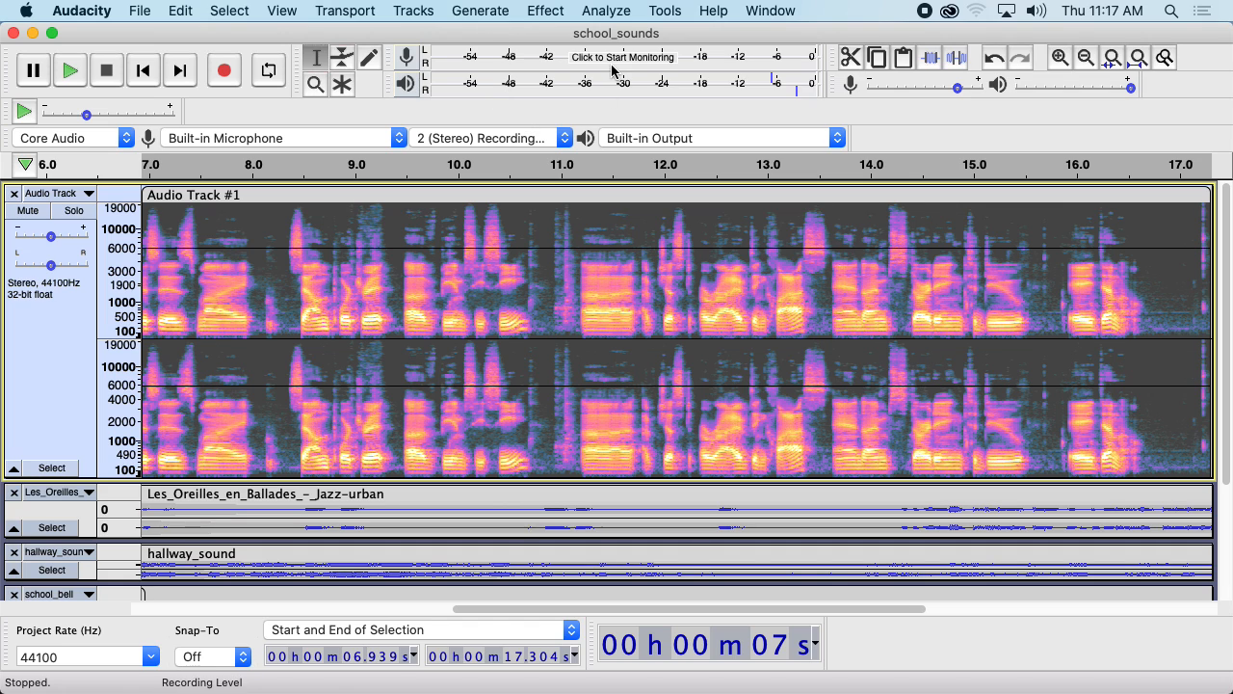
# Open the Graphic EQ effect for the selected Audio Track #1 clip
pyautogui.doubleClick(572, 277)
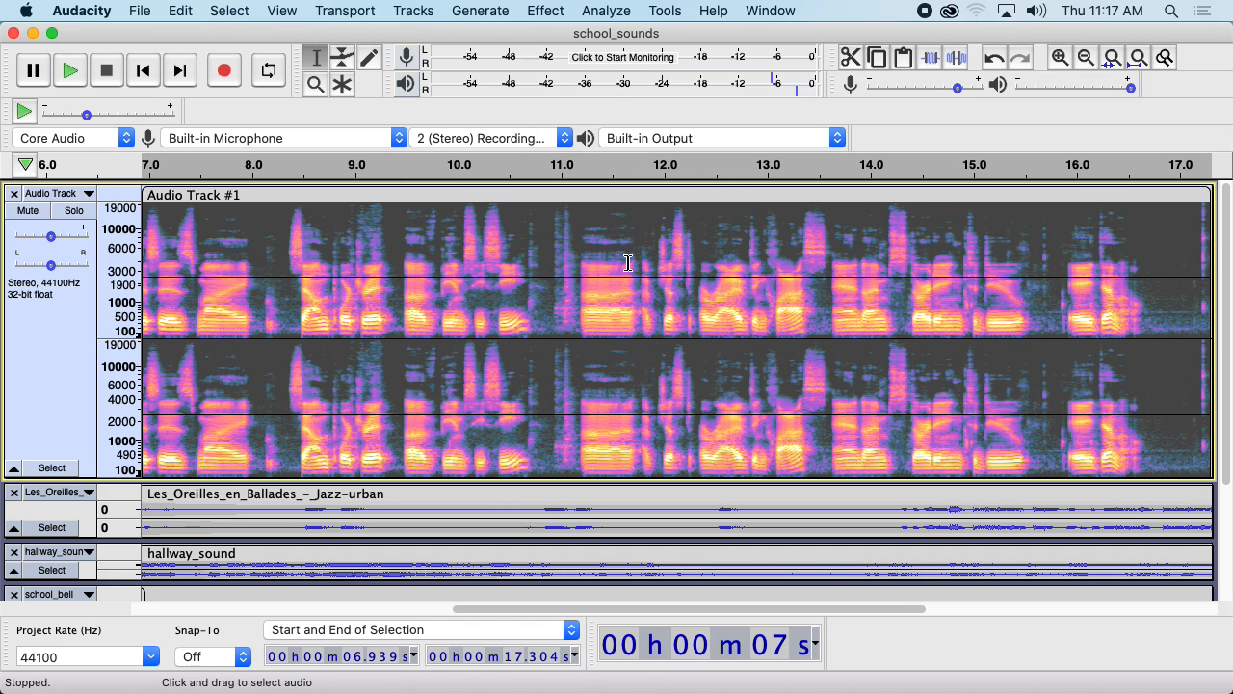
pyautogui.click(542, 10)
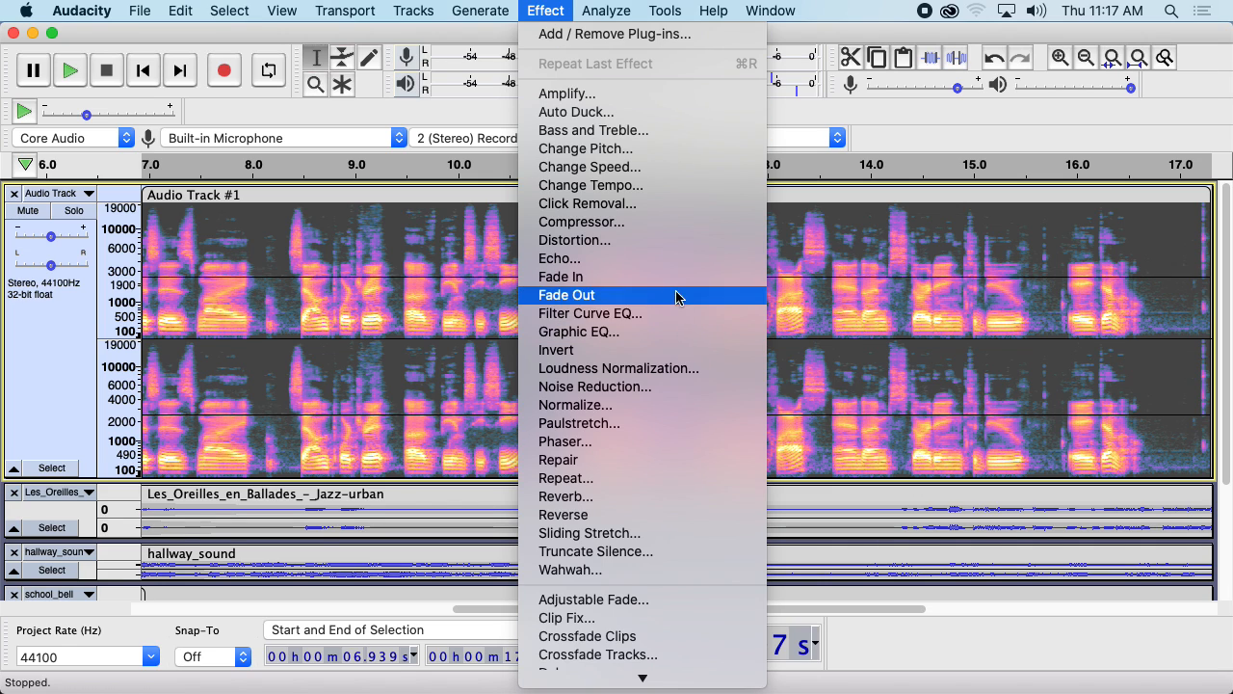
pyautogui.click(656, 332)
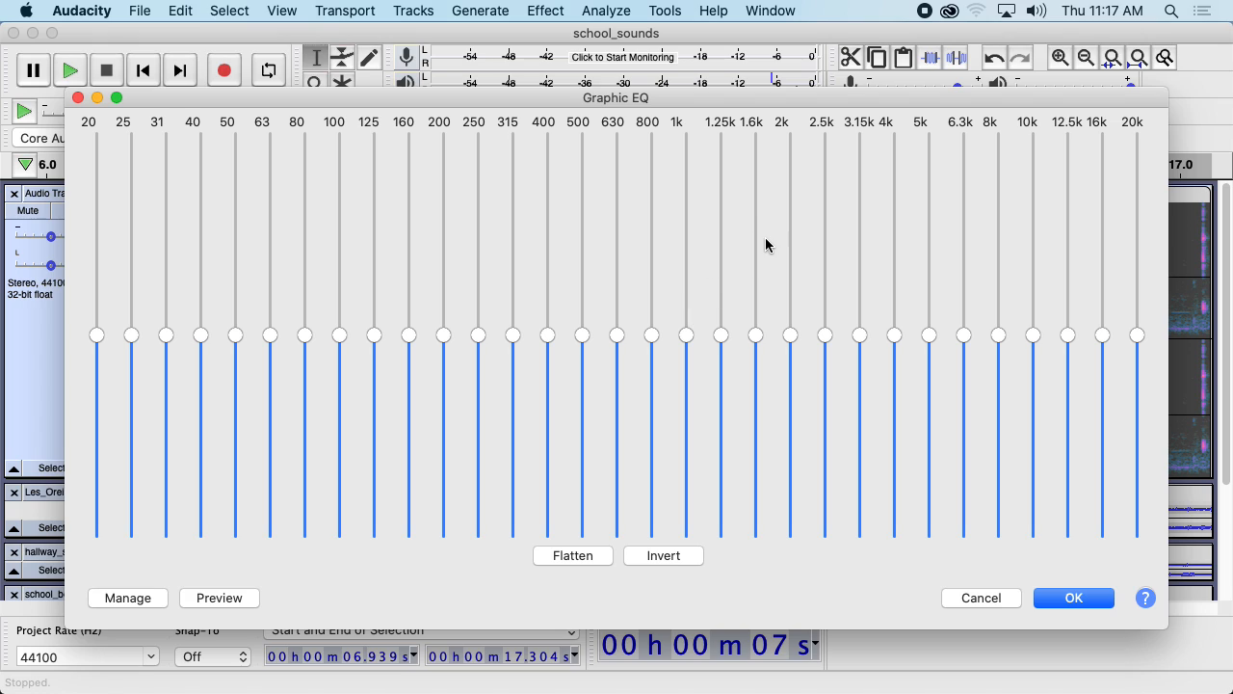
pyautogui.moveTo(765, 238)
pyautogui.moveTo(685, 110); pyautogui.dragTo(726, 77)
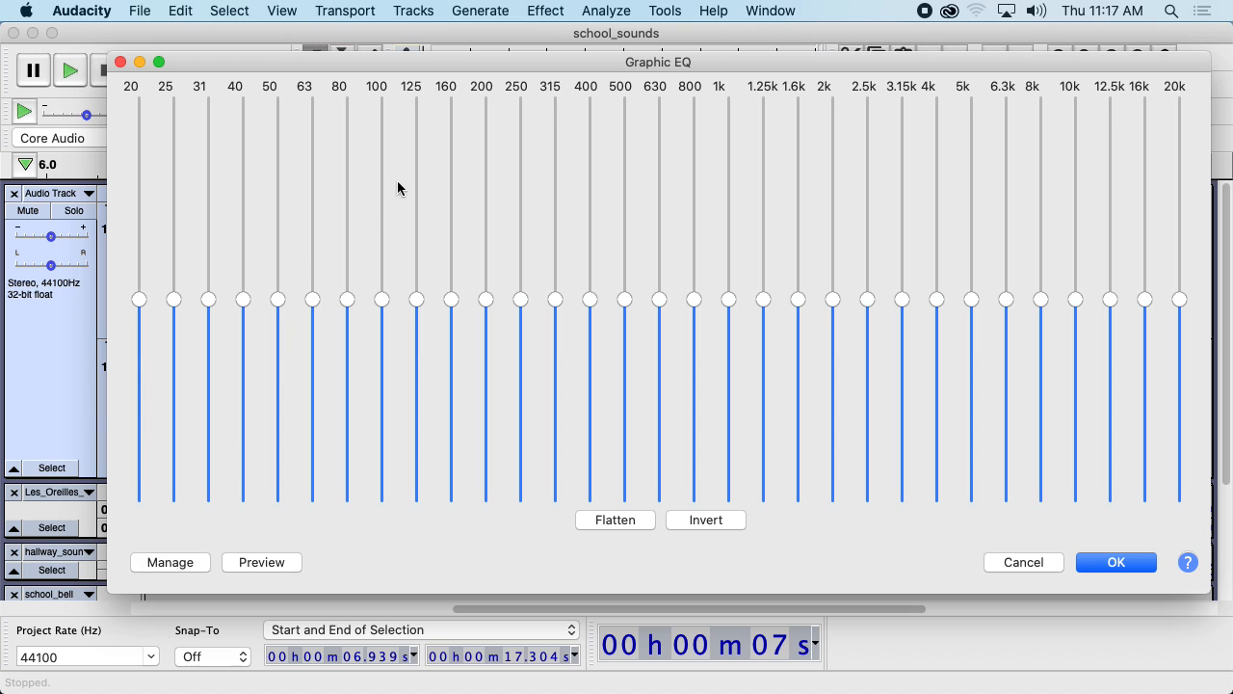
pyautogui.moveTo(413, 61); pyautogui.dragTo(463, 62)
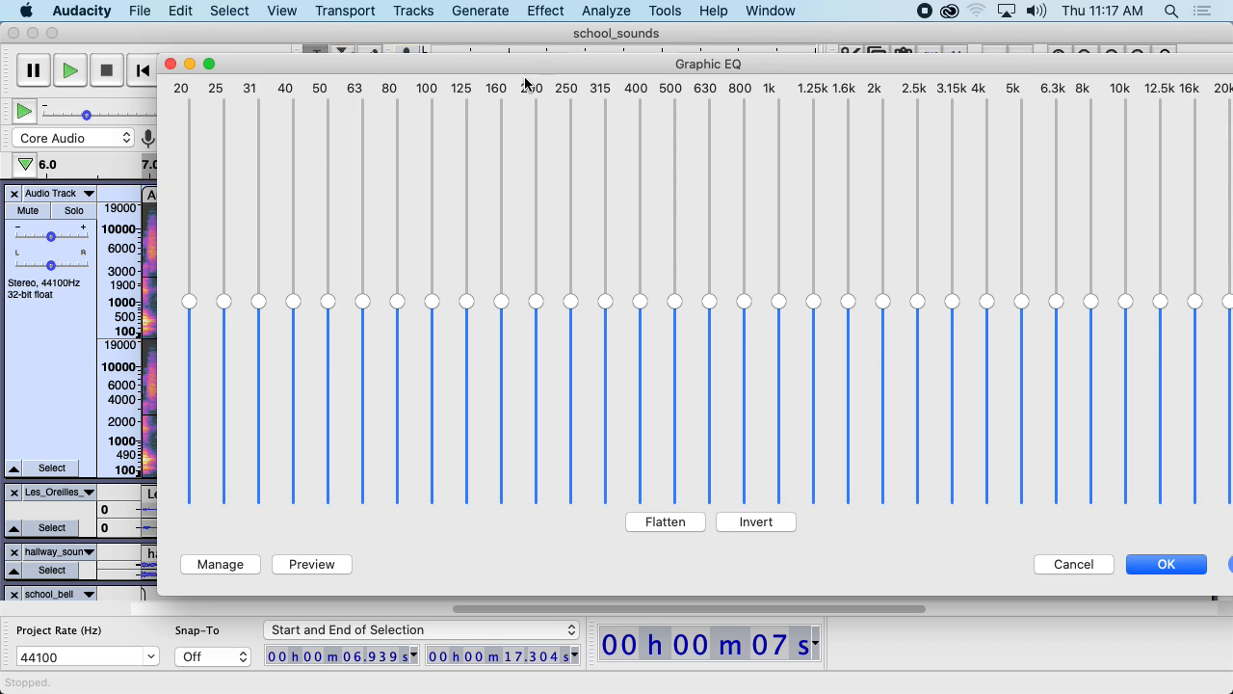
pyautogui.moveTo(525, 81); pyautogui.dragTo(463, 29)
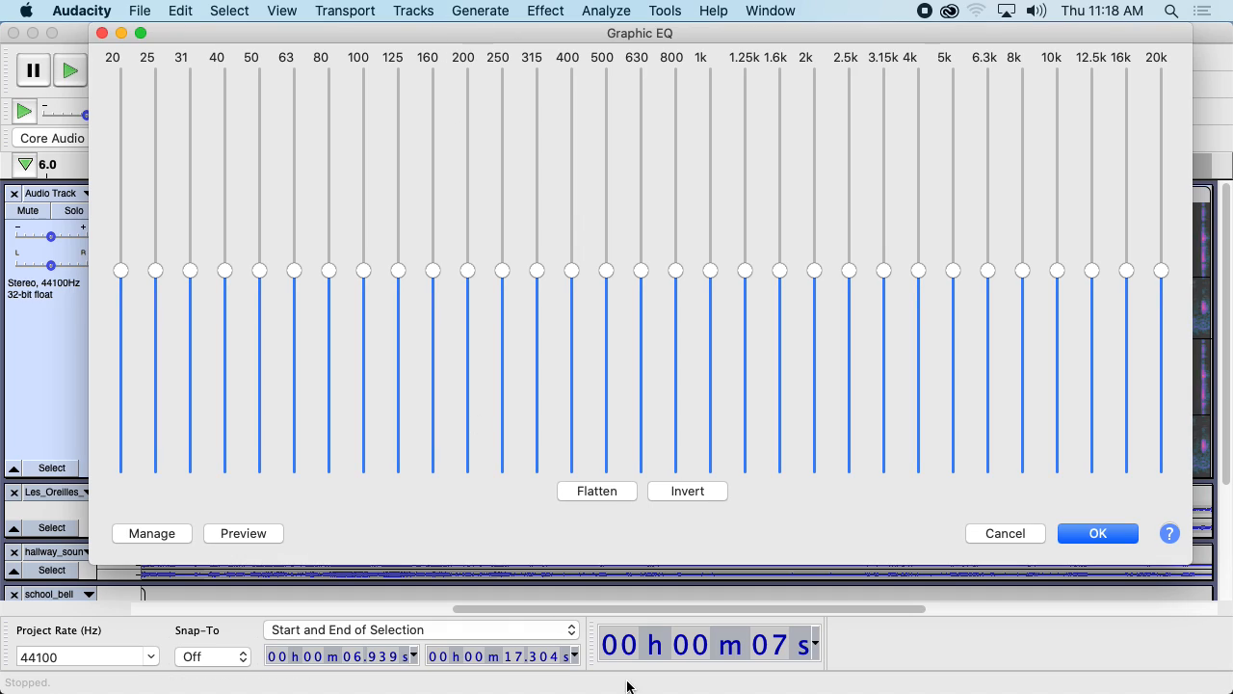
pyautogui.click(674, 491)
pyautogui.moveTo(127, 279)
pyautogui.mouseDown()
pyautogui.moveTo(116, 385)
pyautogui.moveTo(125, 271)
pyautogui.mouseUp()
pyautogui.moveTo(375, 53); pyautogui.dragTo(372, 89)
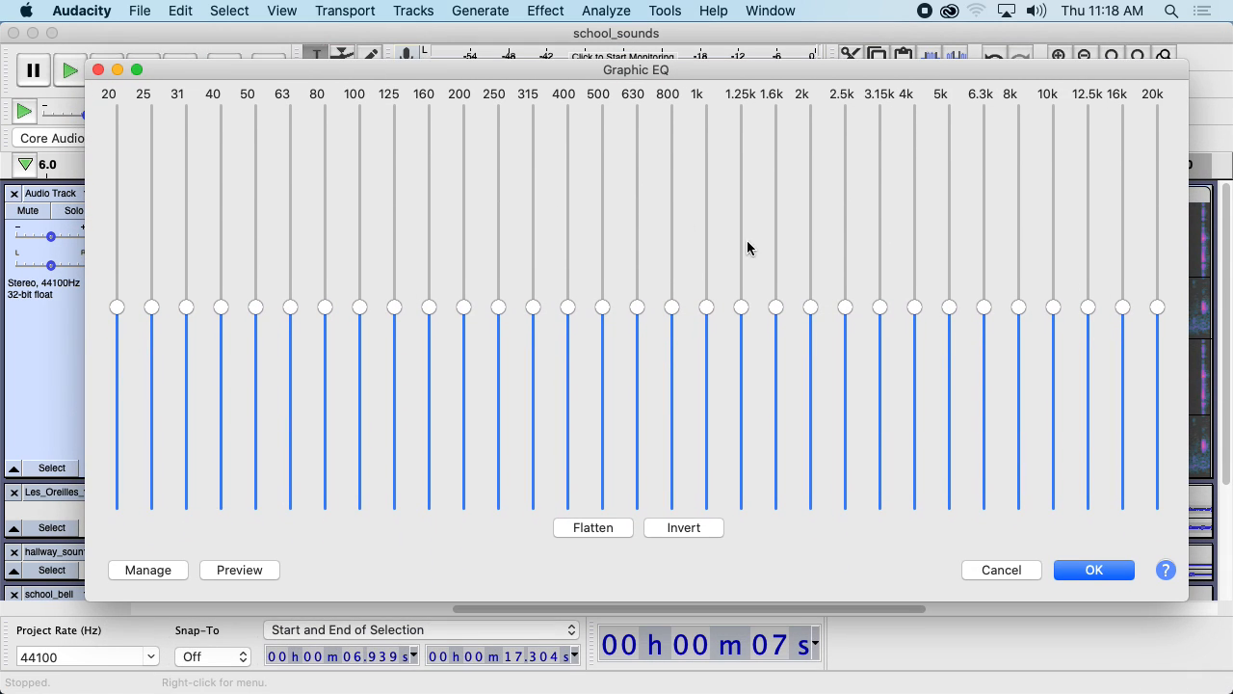
# Cut every Graphic EQ band from 20 kHz down to 800 Hz to -20 dB
pyautogui.click(1157, 505)
pyautogui.click(1122, 506)
pyautogui.click(1087, 508)
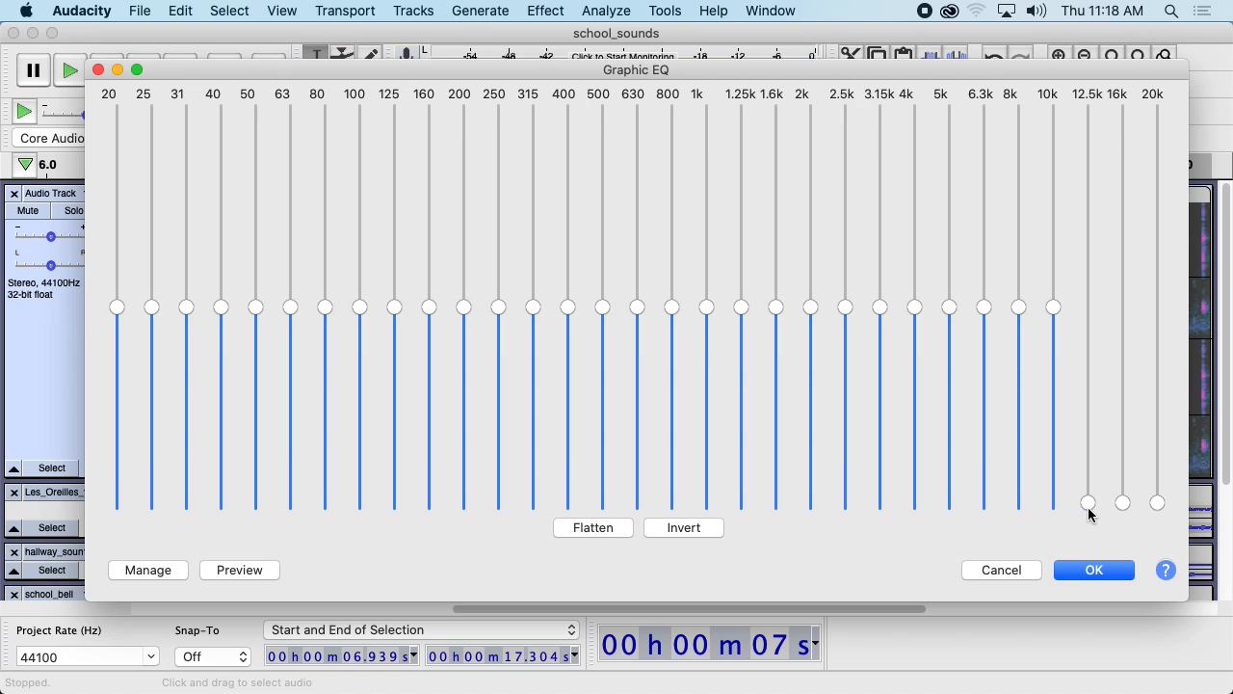
pyautogui.click(1053, 508)
pyautogui.click(1018, 507)
pyautogui.click(983, 508)
pyautogui.click(949, 507)
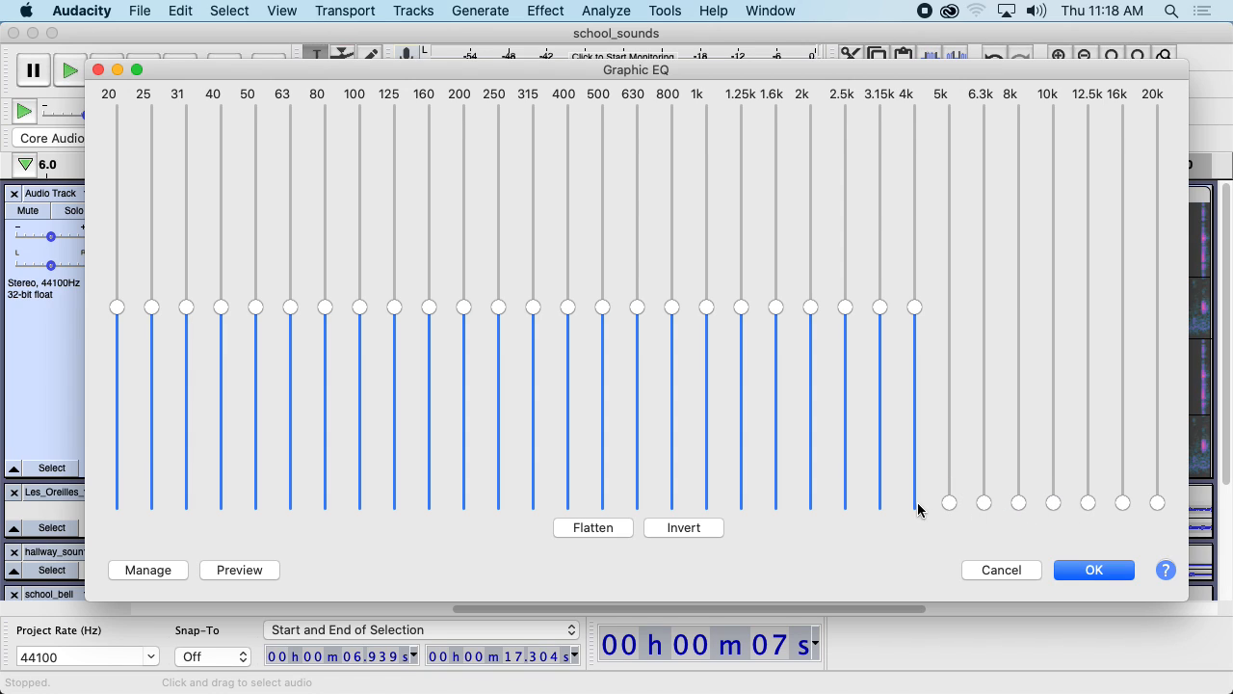
pyautogui.click(914, 508)
pyautogui.click(879, 507)
pyautogui.click(845, 508)
pyautogui.click(810, 508)
pyautogui.click(776, 508)
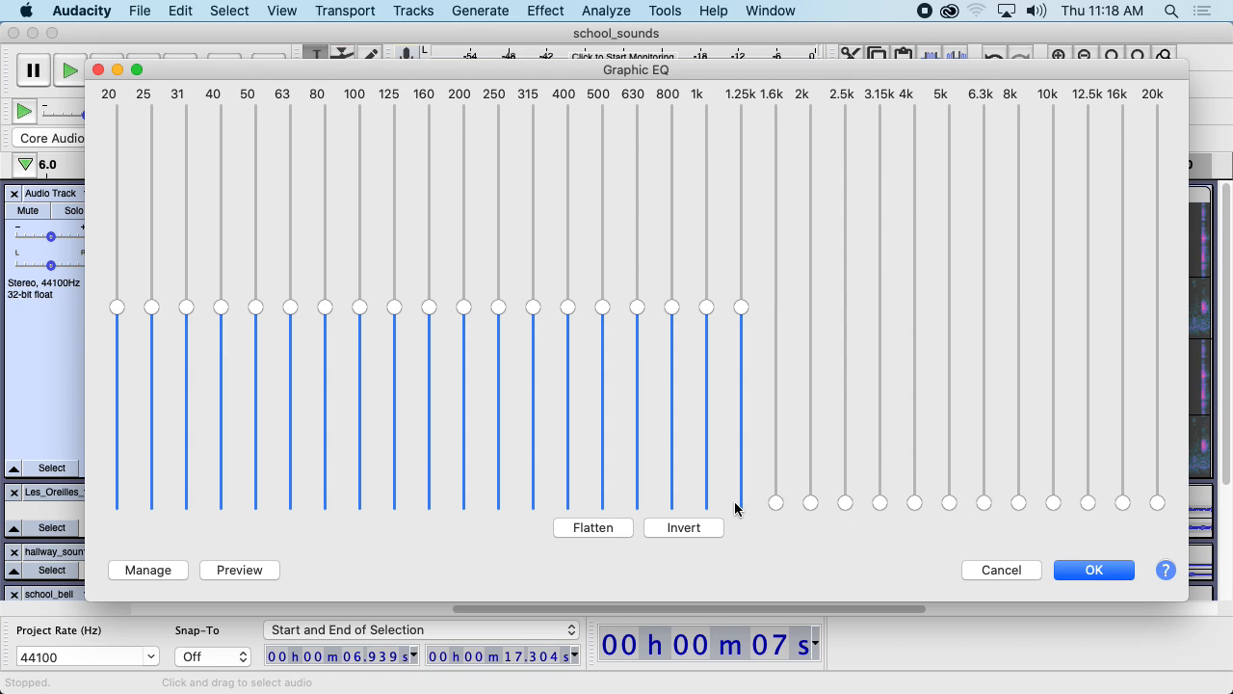
pyautogui.click(741, 506)
pyautogui.click(706, 506)
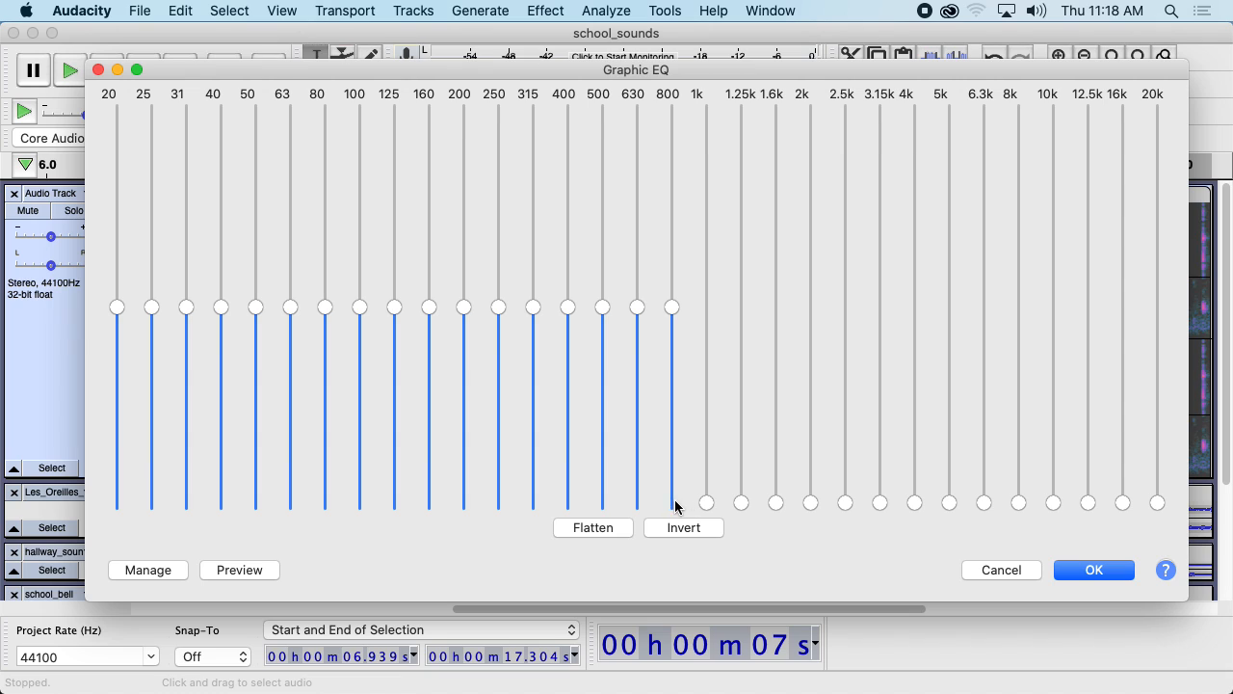
pyautogui.click(672, 506)
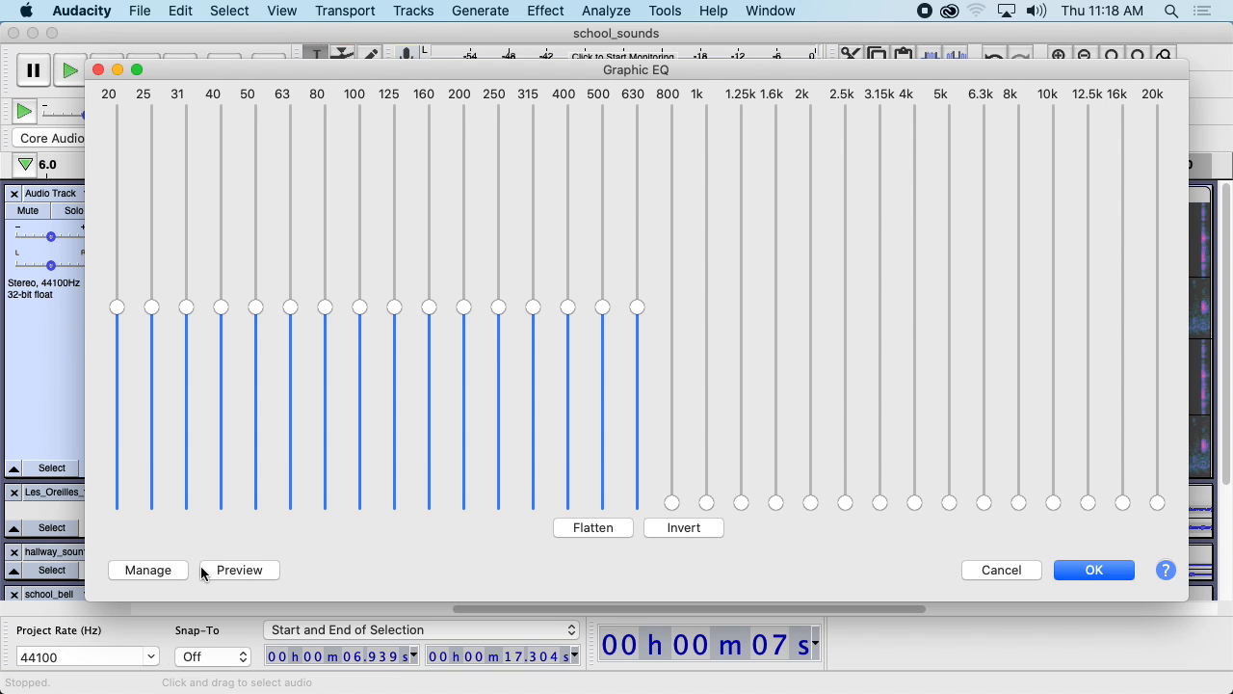
# Preview the clip with the upper bands cut, and flatten the equalizer
pyautogui.click(253, 570)
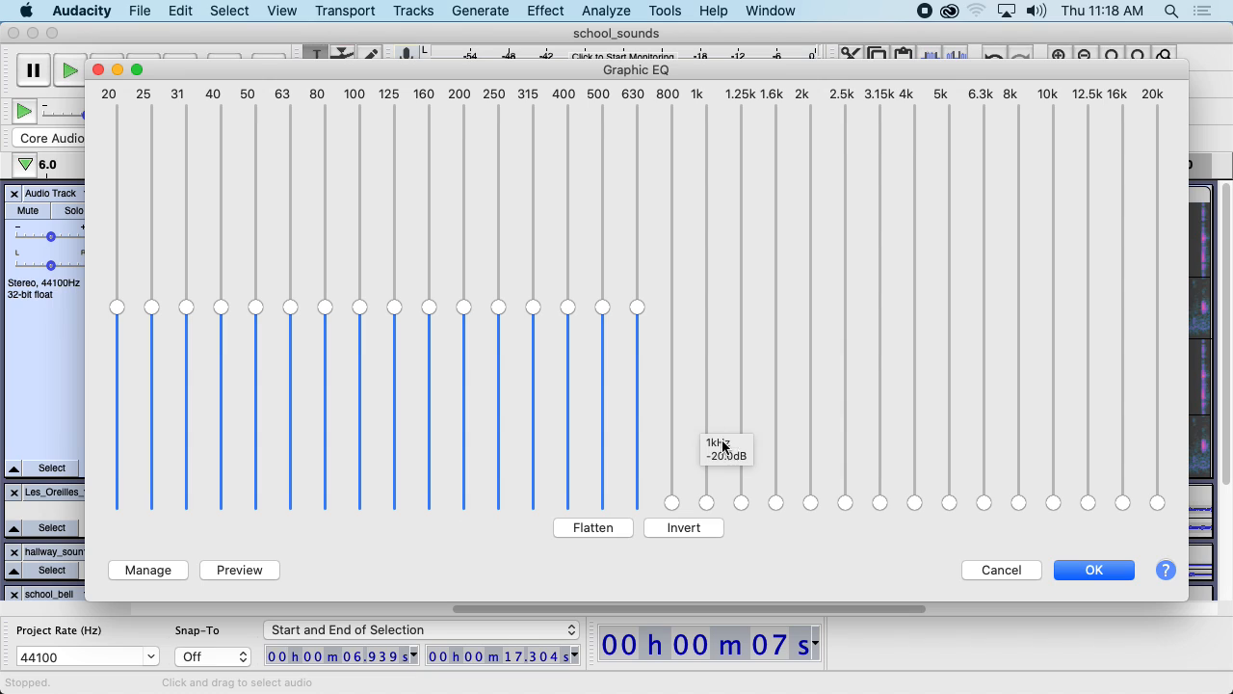
pyautogui.click(672, 308)
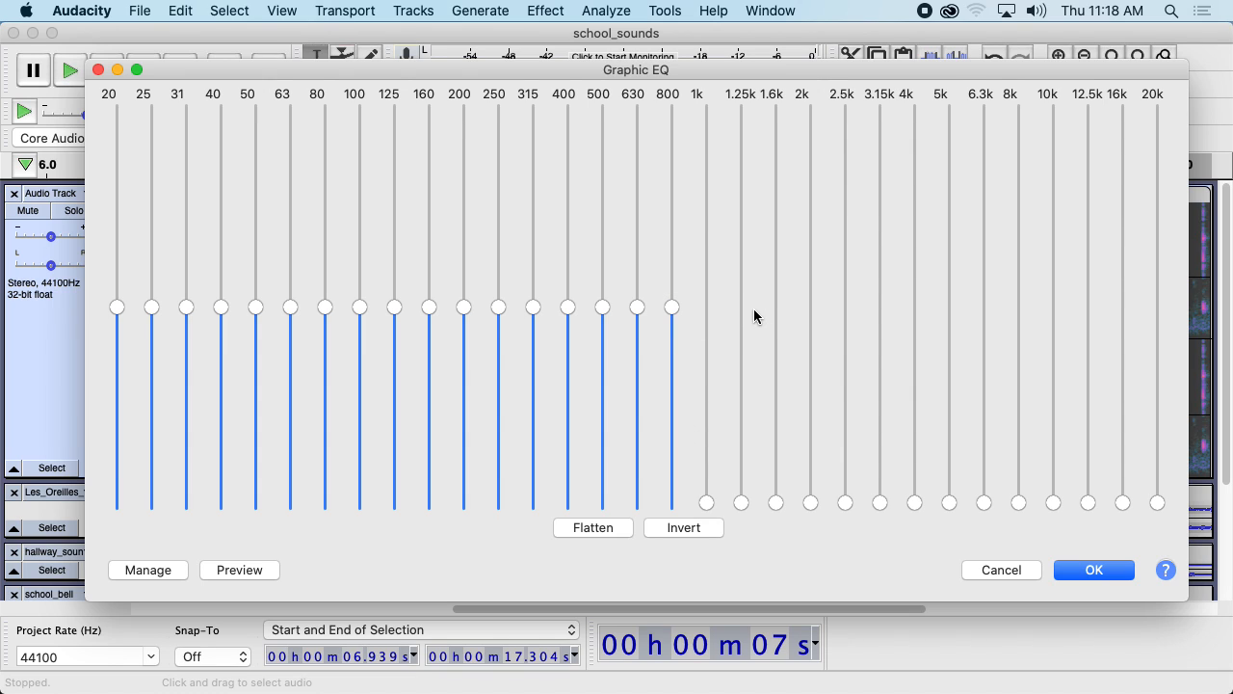
pyautogui.click(627, 525)
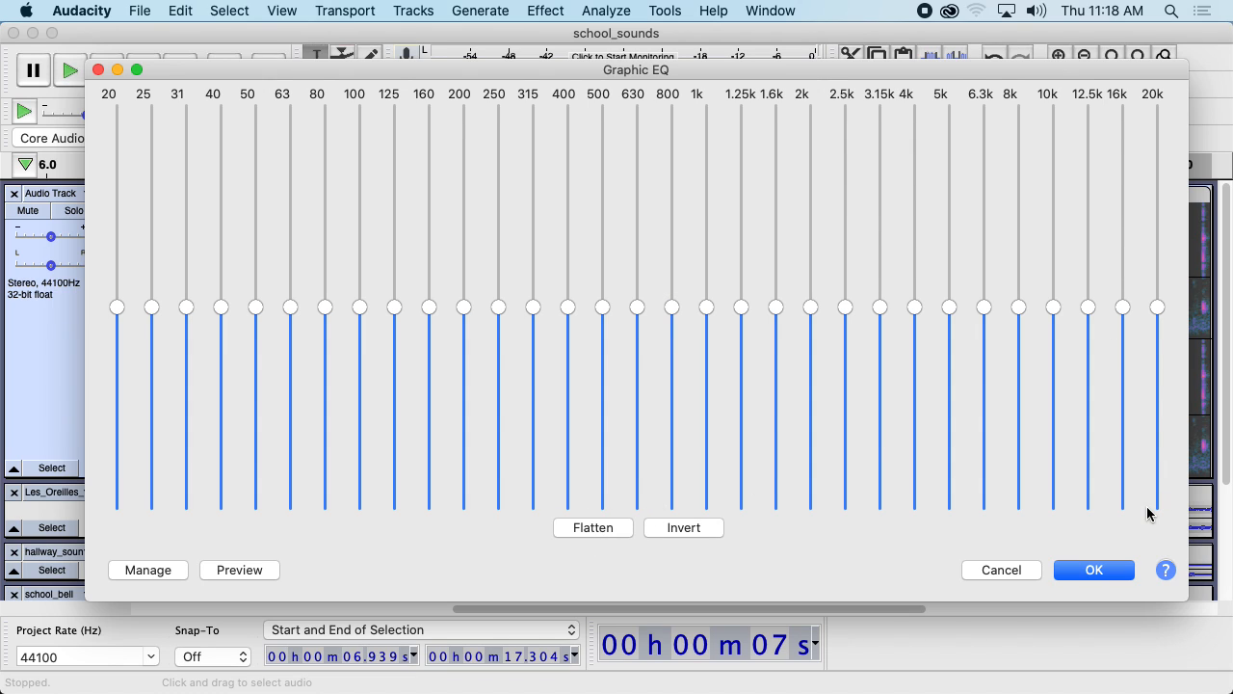
# Cut only the bands from 20 kHz down to 6.3 kHz to the minimum and preview the clip
pyautogui.click(1156, 504)
pyautogui.click(1122, 503)
pyautogui.click(1088, 505)
pyautogui.click(1053, 505)
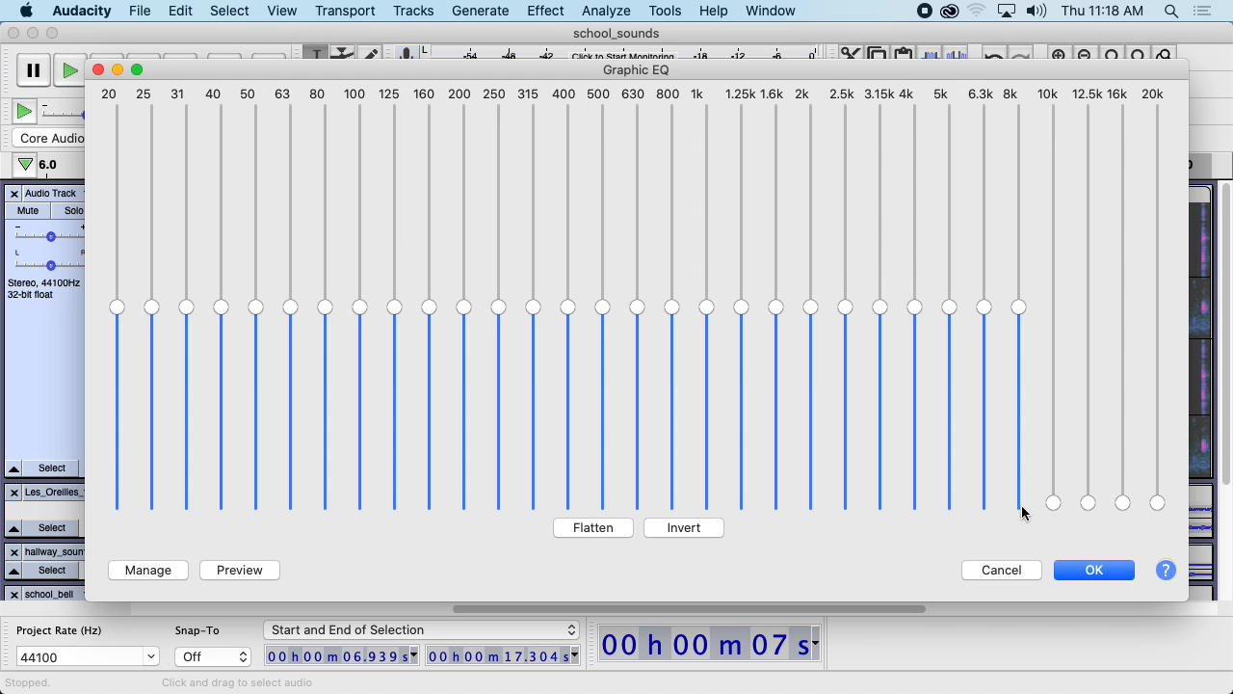
pyautogui.click(1019, 505)
pyautogui.moveTo(808, 71); pyautogui.dragTo(870, 536)
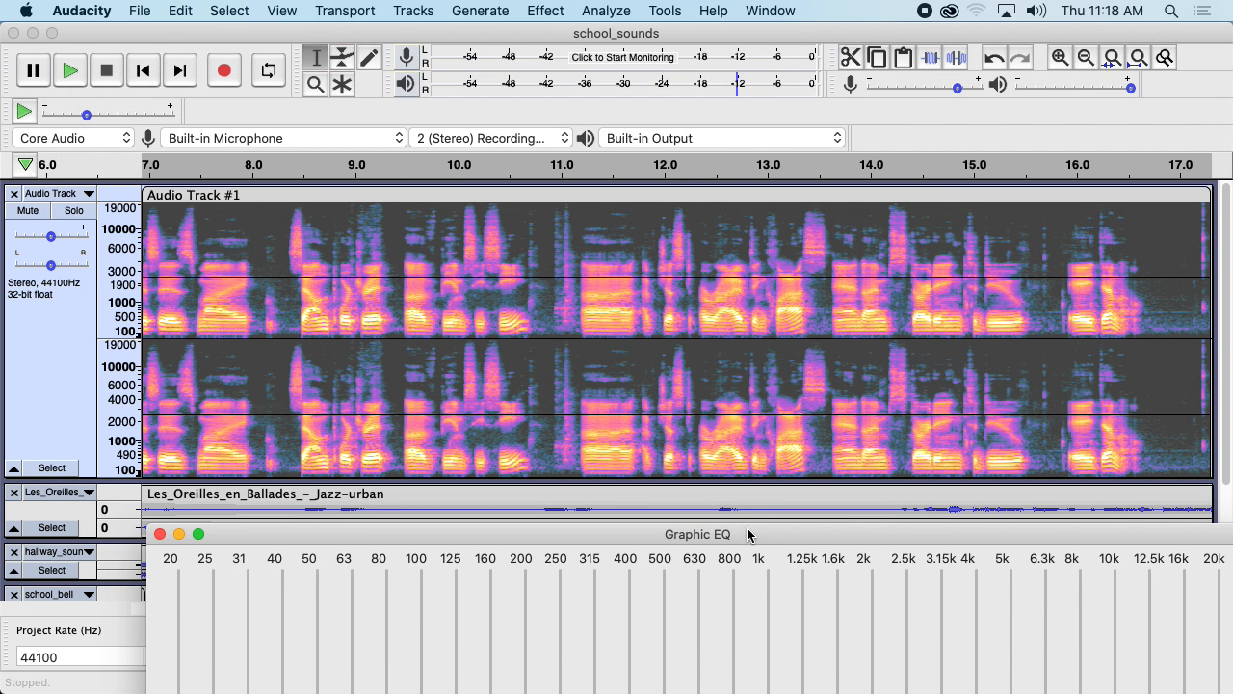
pyautogui.moveTo(742, 532); pyautogui.dragTo(638, 81)
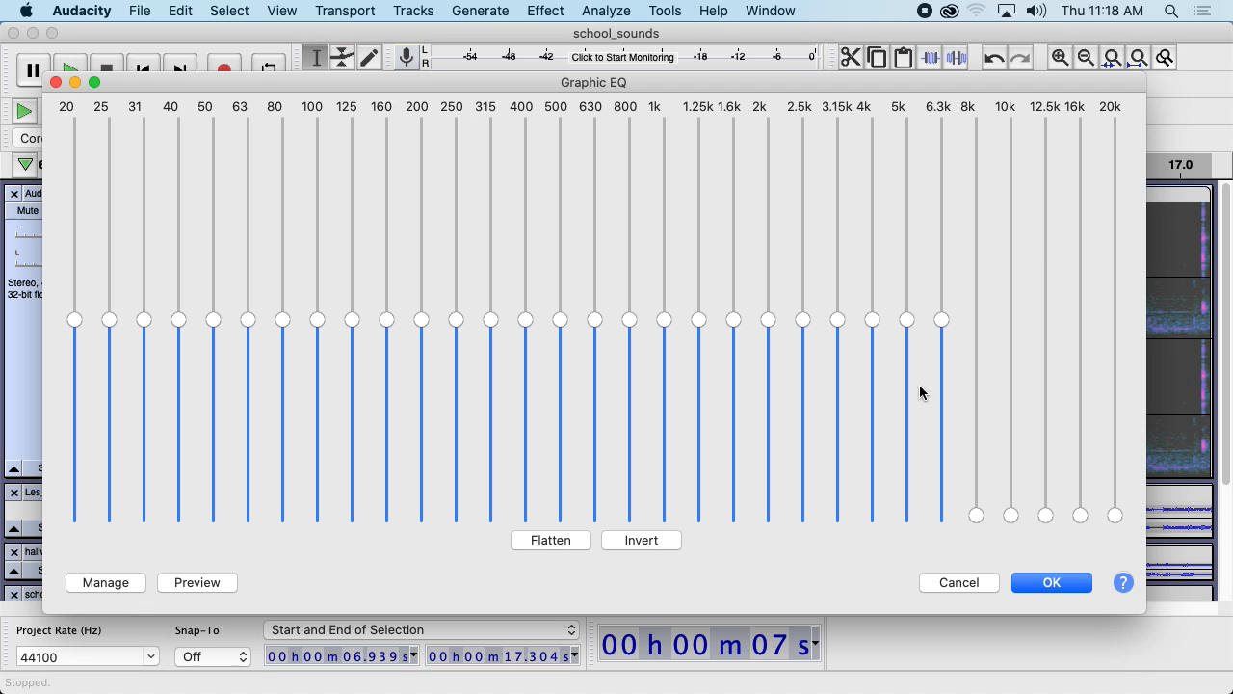
pyautogui.click(941, 515)
pyautogui.click(217, 579)
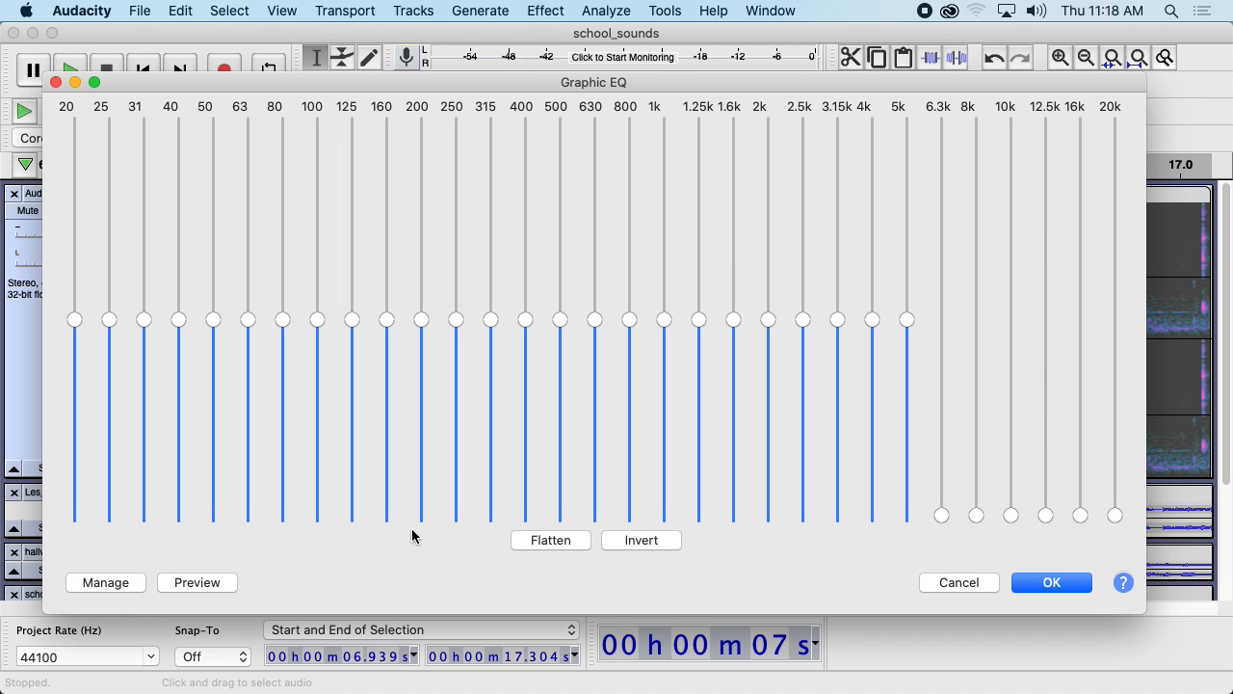
# Reset all equalizer bands to 0 dB and preview the clip without equalization
pyautogui.click(943, 321)
pyautogui.click(975, 321)
pyautogui.click(1012, 320)
pyautogui.click(1045, 321)
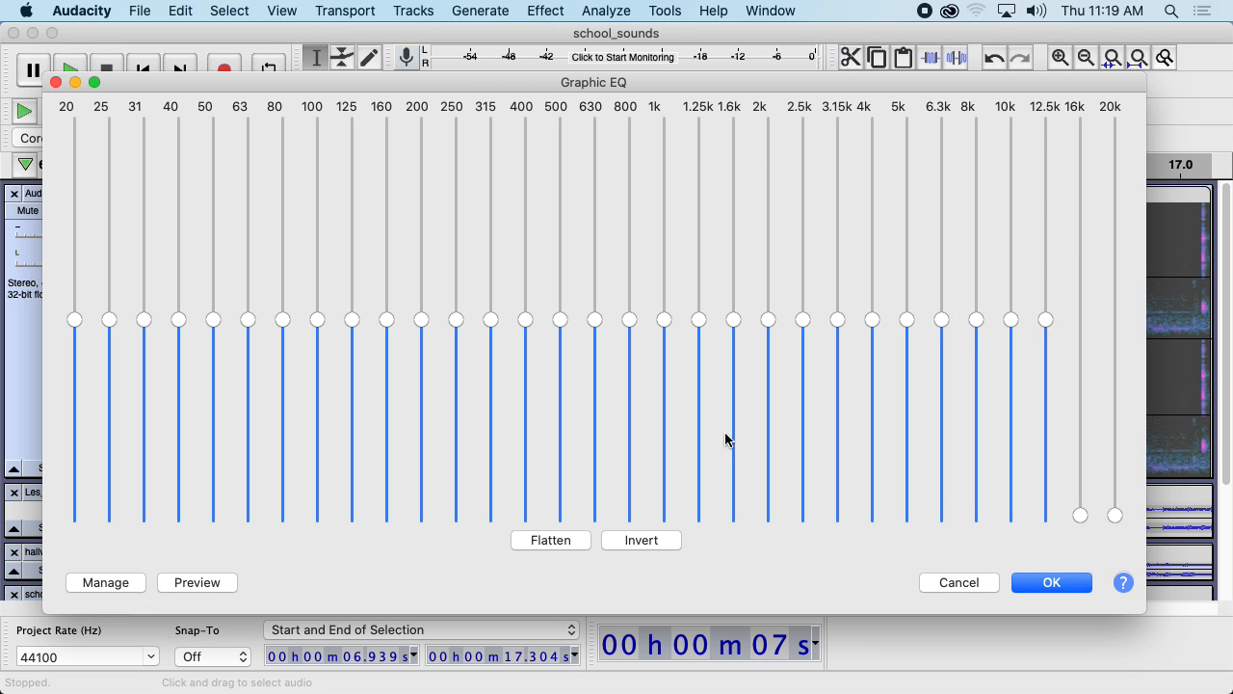
pyautogui.click(568, 541)
pyautogui.click(187, 582)
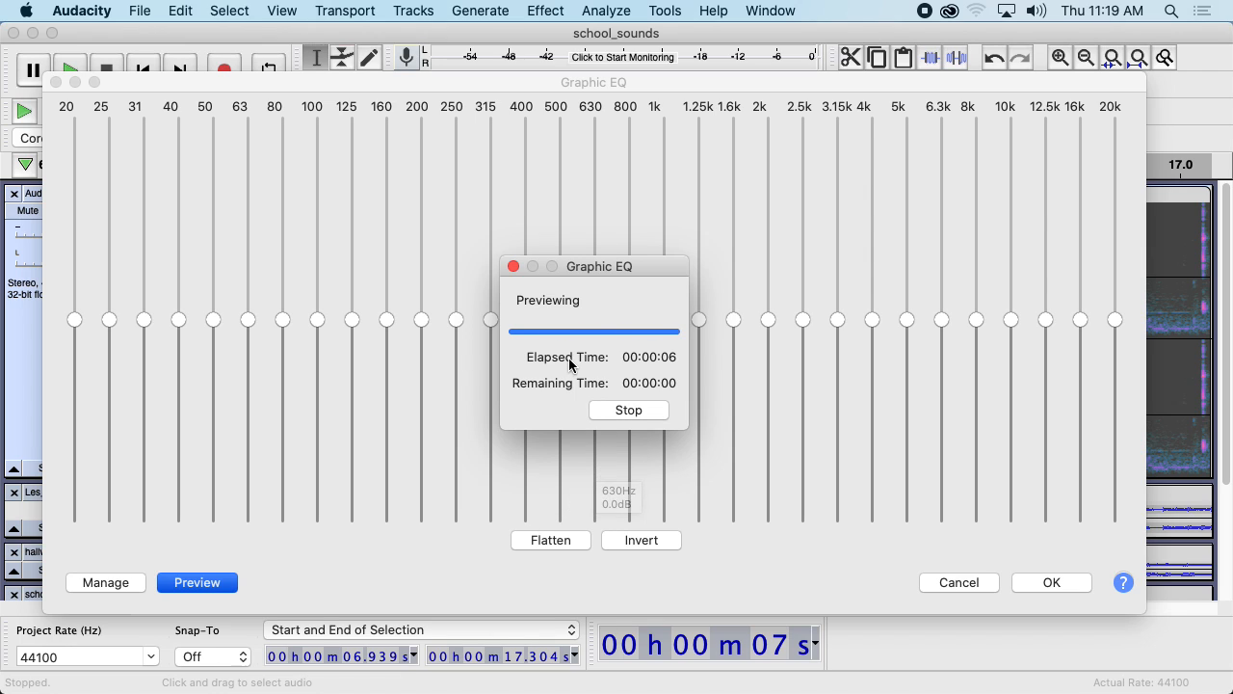
# Cut every band from 20 Hz up to 500 Hz to the minimum and preview the clip without its low frequencies
pyautogui.click(74, 523)
pyautogui.click(108, 517)
pyautogui.click(143, 520)
pyautogui.click(178, 520)
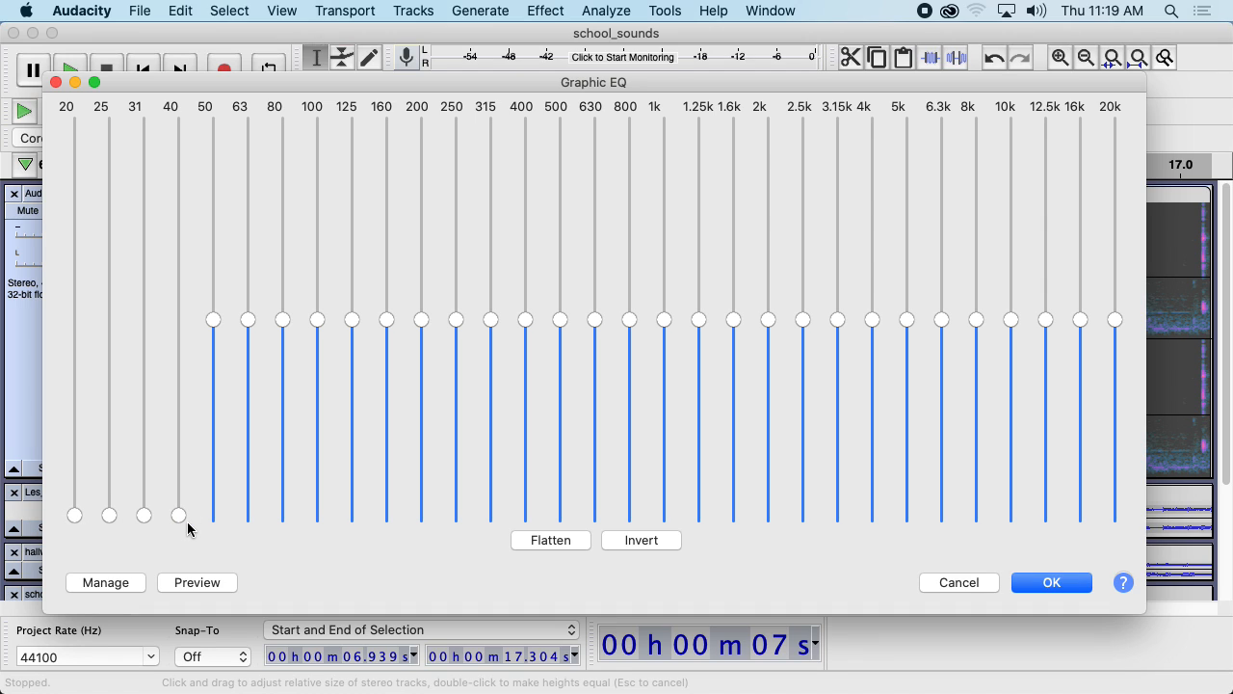
pyautogui.click(213, 520)
pyautogui.click(248, 520)
pyautogui.click(282, 520)
pyautogui.click(317, 520)
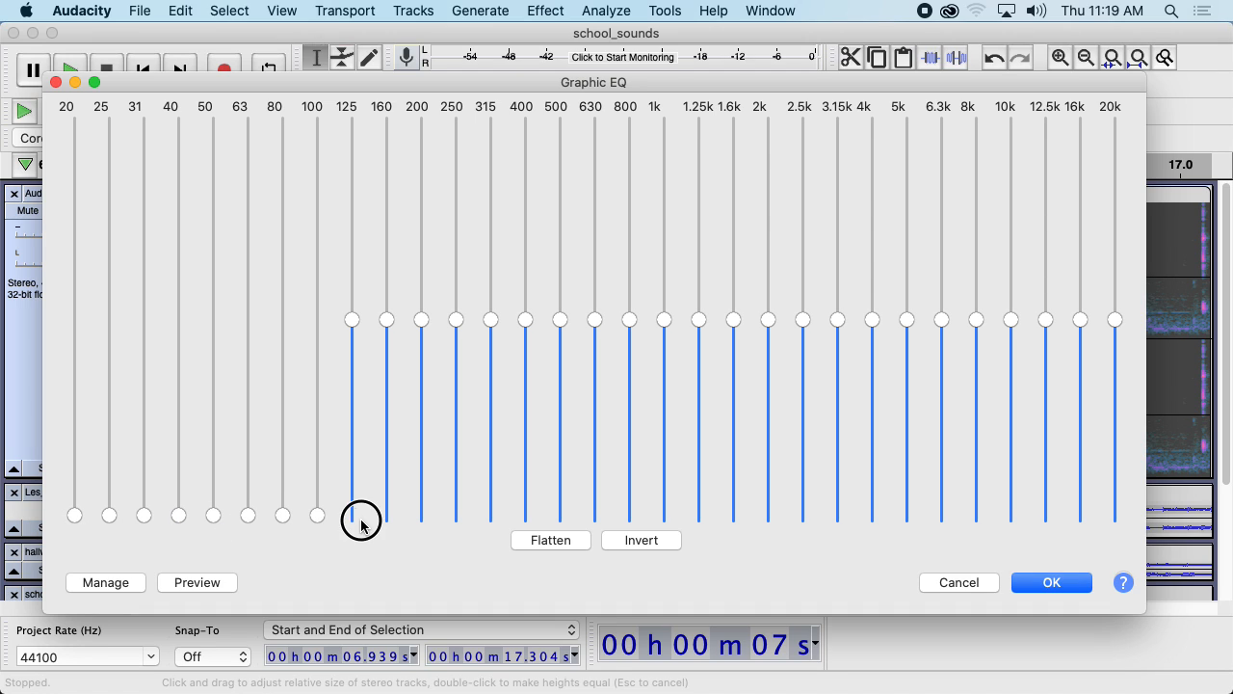
pyautogui.click(352, 520)
pyautogui.click(386, 520)
pyautogui.click(421, 520)
pyautogui.click(455, 521)
pyautogui.click(490, 521)
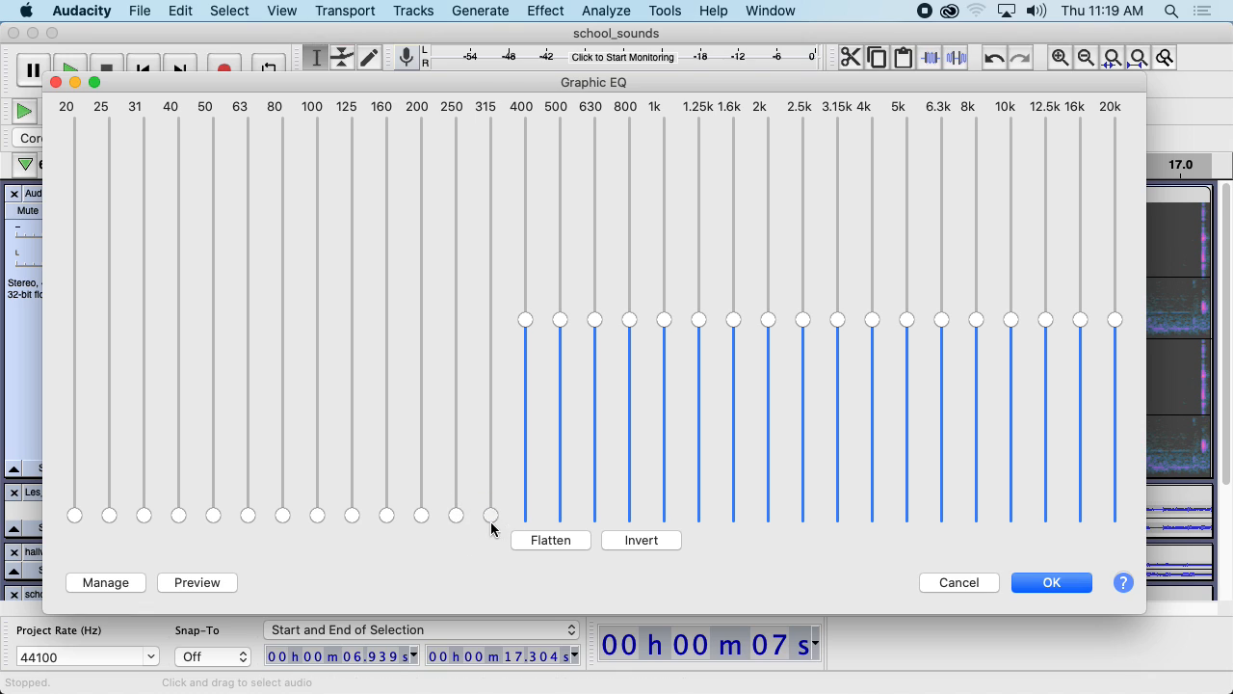
pyautogui.click(525, 520)
pyautogui.click(560, 508)
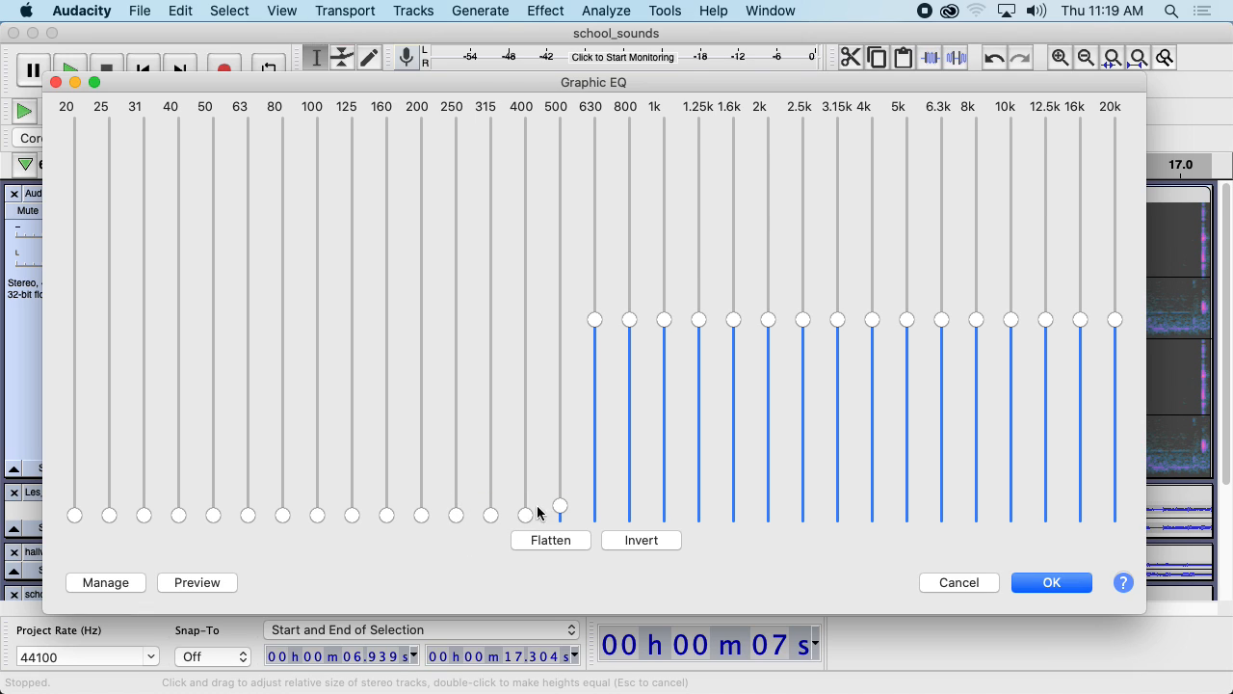
pyautogui.click(199, 582)
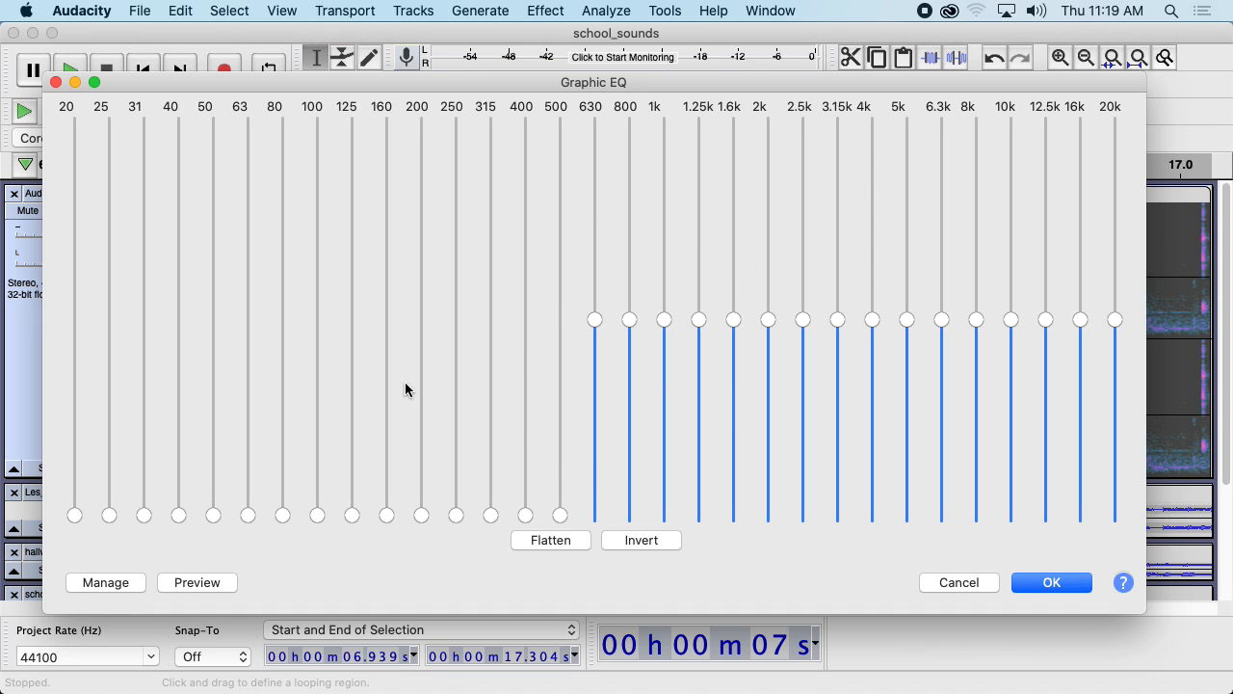
# Flatten the equalizer and lower the 20 Hz to 100 Hz bands in a gradual ramp, with 20 Hz the lowest
pyautogui.click(552, 541)
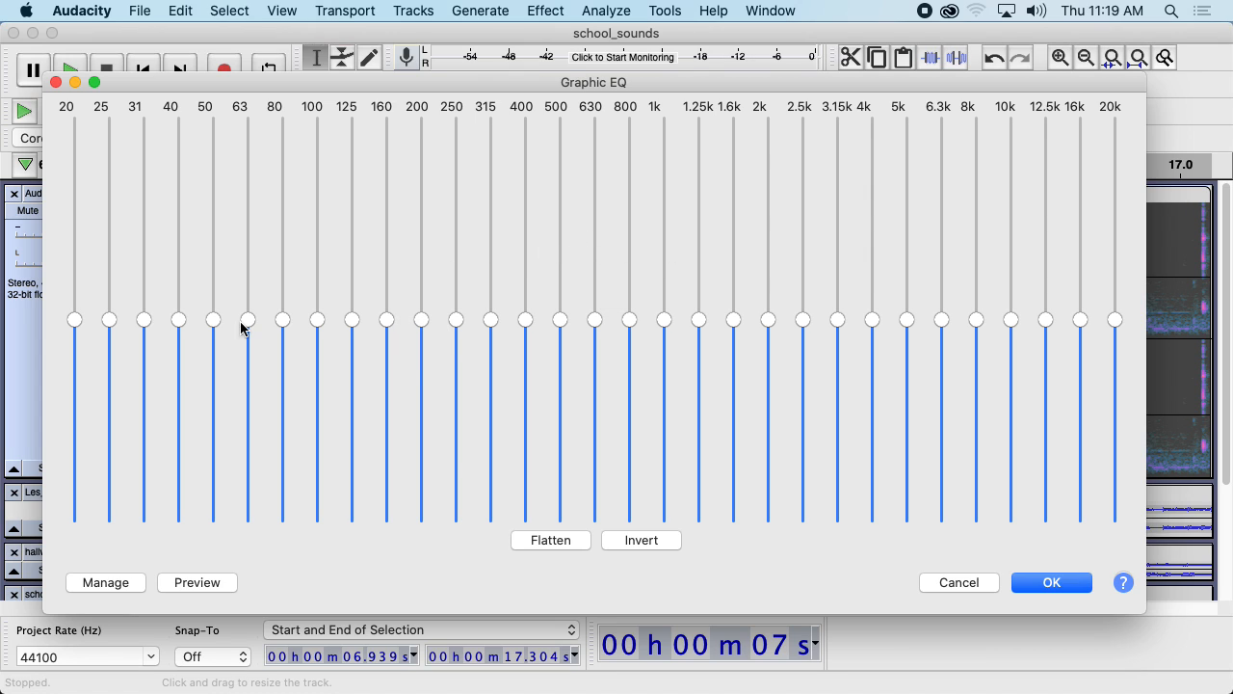
pyautogui.moveTo(69, 401); pyautogui.dragTo(104, 414)
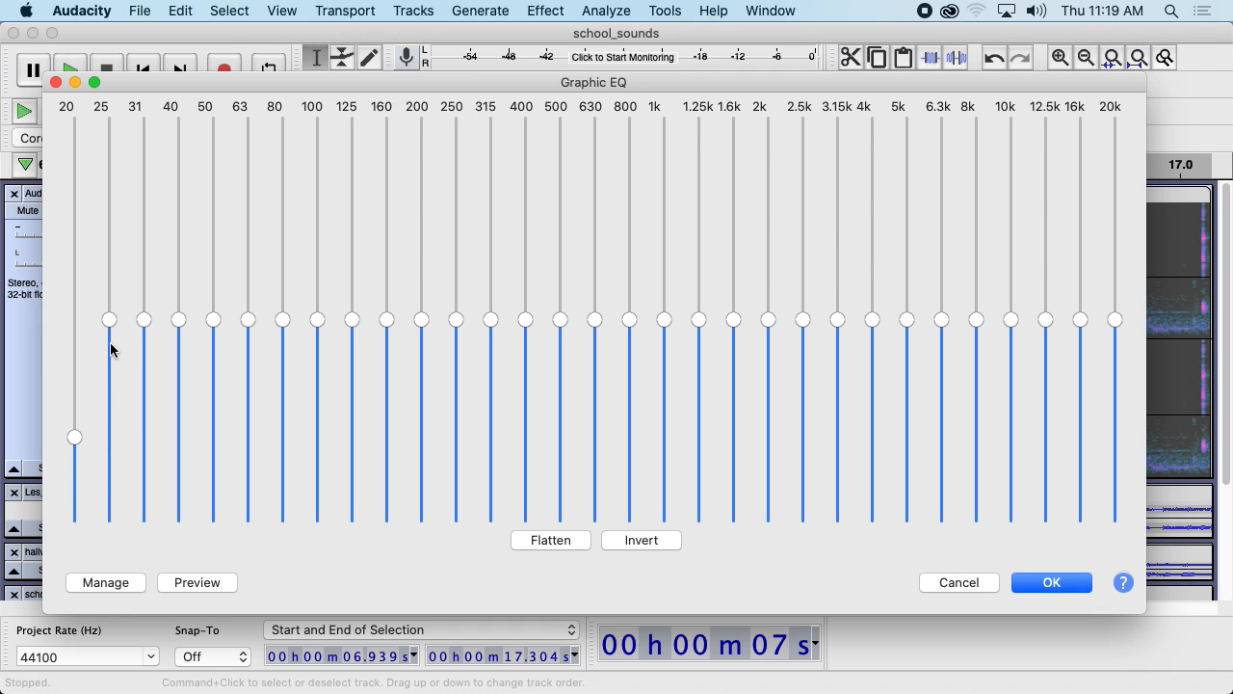
pyautogui.moveTo(112, 327); pyautogui.dragTo(147, 417)
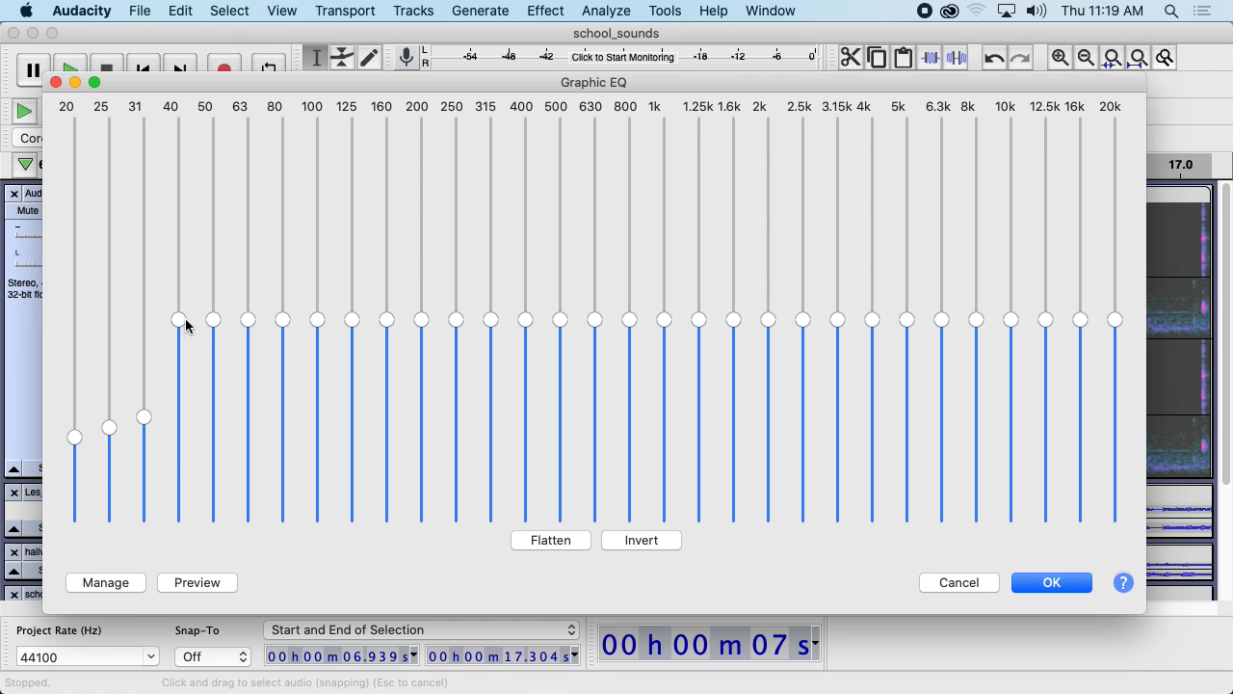
pyautogui.moveTo(183, 320); pyautogui.dragTo(180, 397)
pyautogui.moveTo(212, 321); pyautogui.dragTo(247, 368)
pyautogui.moveTo(285, 322); pyautogui.dragTo(317, 339)
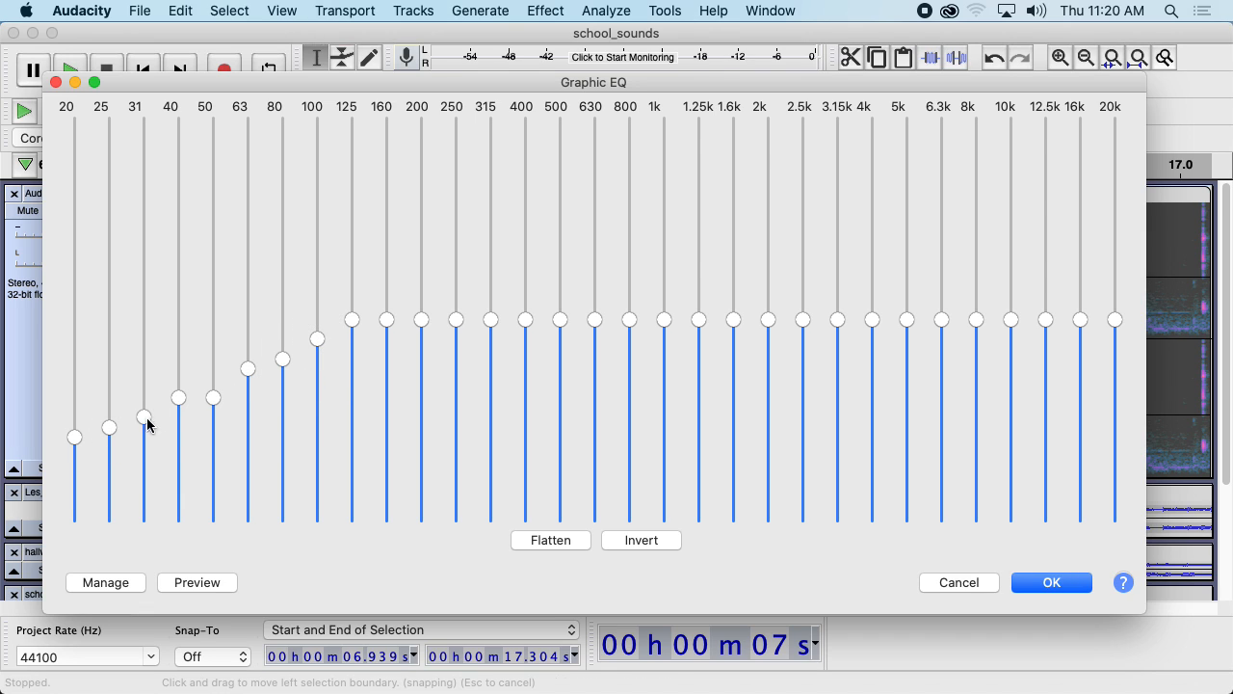
pyautogui.moveTo(178, 398); pyautogui.dragTo(178, 406)
pyautogui.moveTo(213, 397); pyautogui.dragTo(214, 398)
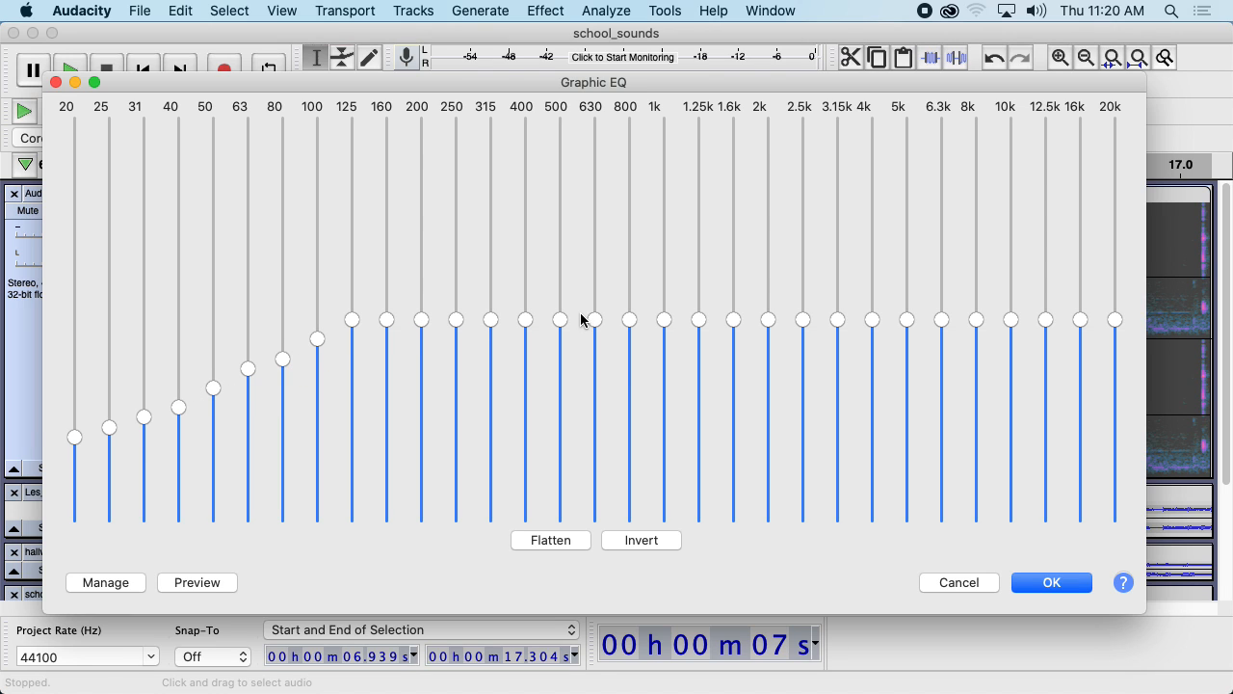
# Boost the 315 Hz to 630 Hz bands in a moderate hump peaking at 400 and 500 Hz, and preview the clip
pyautogui.moveTo(426, 87); pyautogui.dragTo(796, 93)
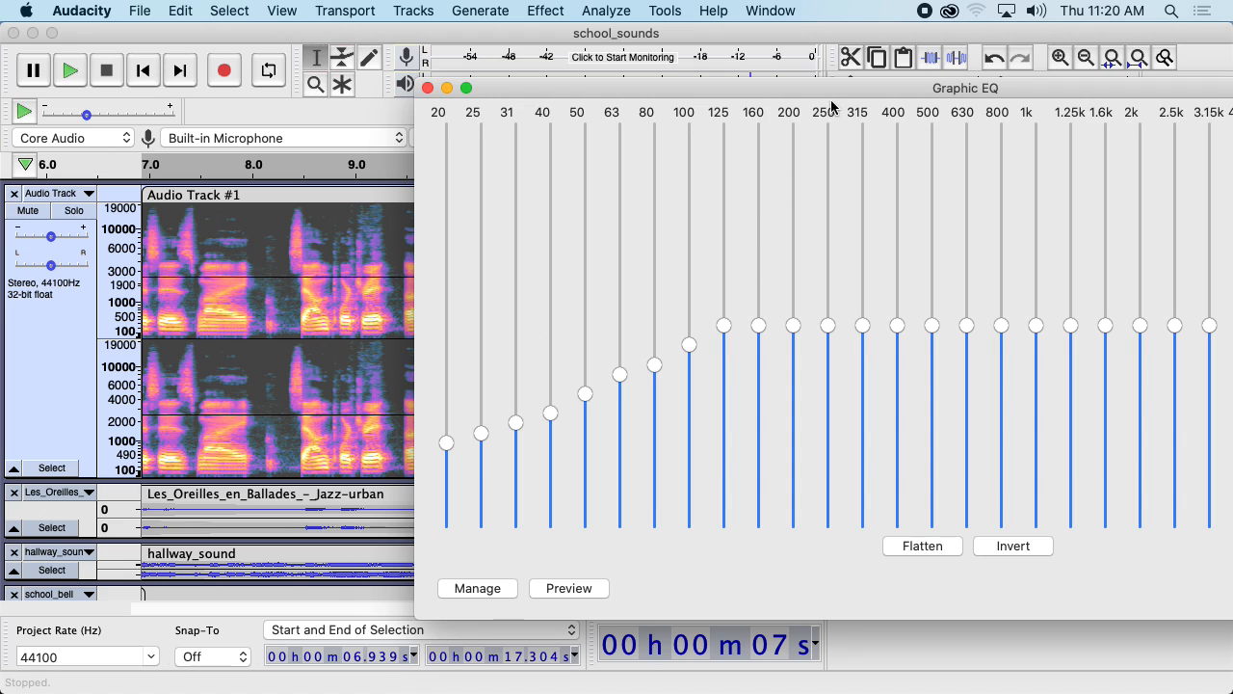
pyautogui.moveTo(836, 88); pyautogui.dragTo(679, 85)
pyautogui.moveTo(736, 321); pyautogui.dragTo(737, 292)
pyautogui.moveTo(772, 320); pyautogui.dragTo(737, 273)
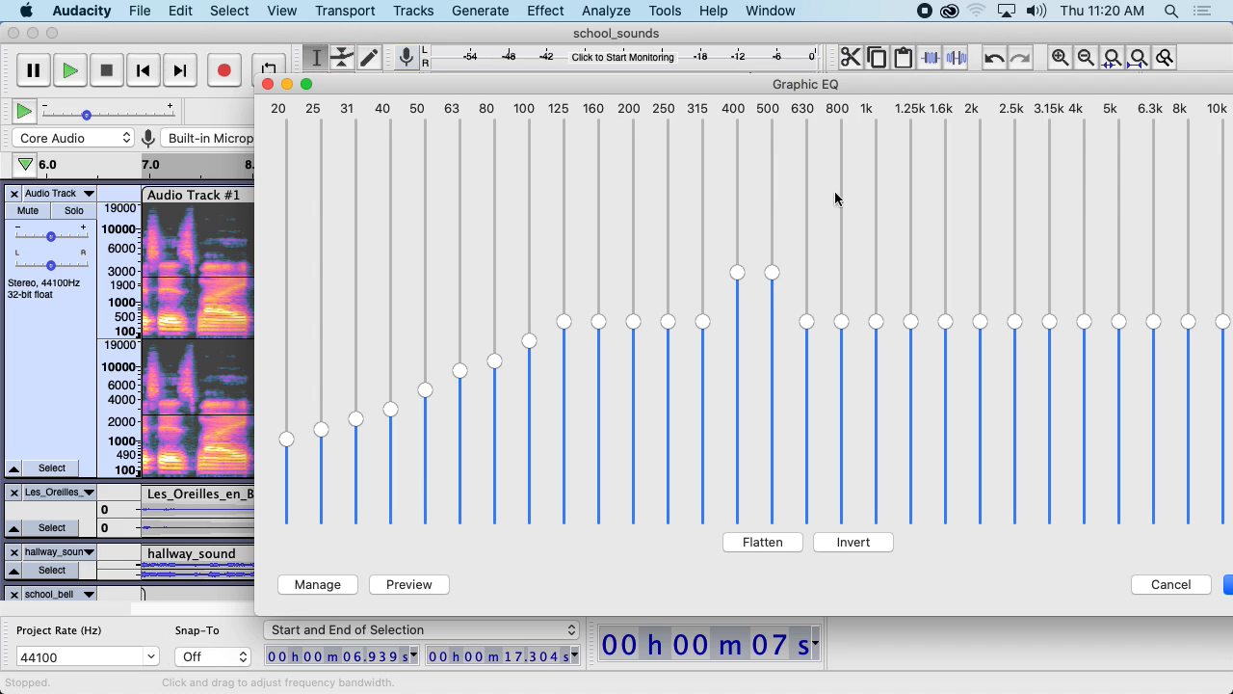
pyautogui.moveTo(811, 85); pyautogui.dragTo(748, 84)
pyautogui.moveTo(640, 319); pyautogui.dragTo(639, 290)
pyautogui.moveTo(738, 318); pyautogui.dragTo(744, 291)
pyautogui.moveTo(762, 85); pyautogui.dragTo(651, 54)
pyautogui.click(248, 549)
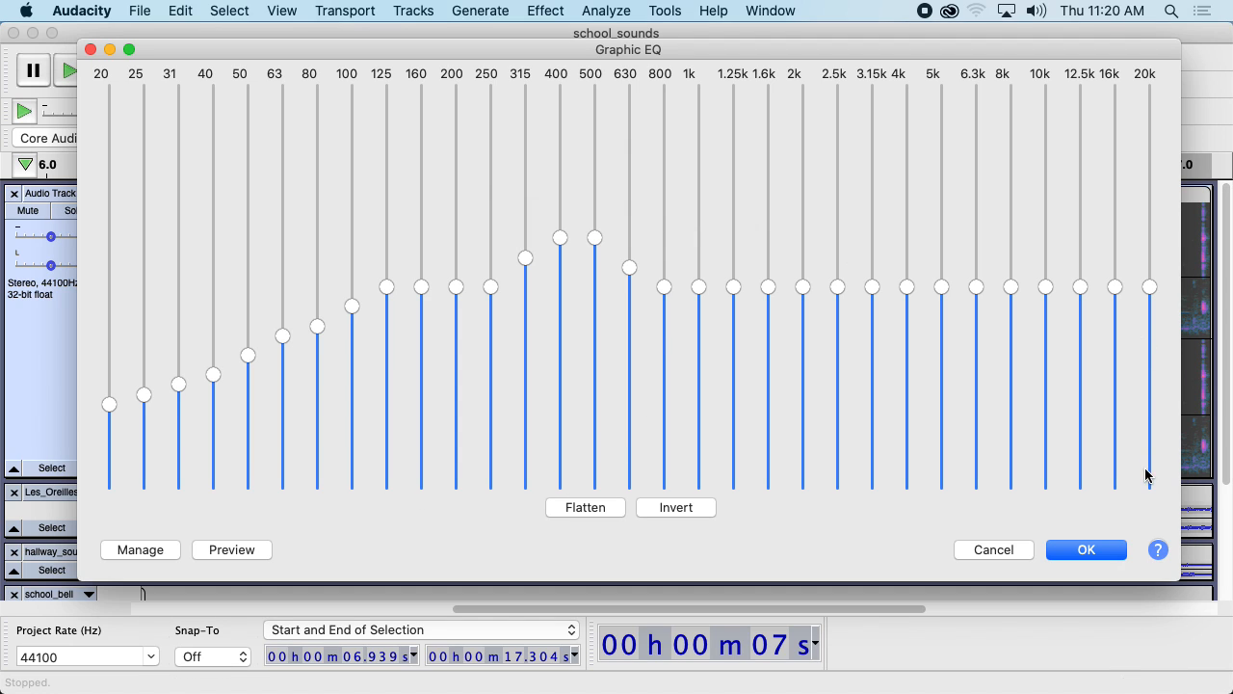
# Lower the 8 kHz to 20 kHz bands in a descending ramp, with 20 kHz the lowest, and apply the previewed equalization
pyautogui.moveTo(1145, 470); pyautogui.dragTo(1154, 460)
pyautogui.moveTo(1109, 394); pyautogui.dragTo(1118, 416)
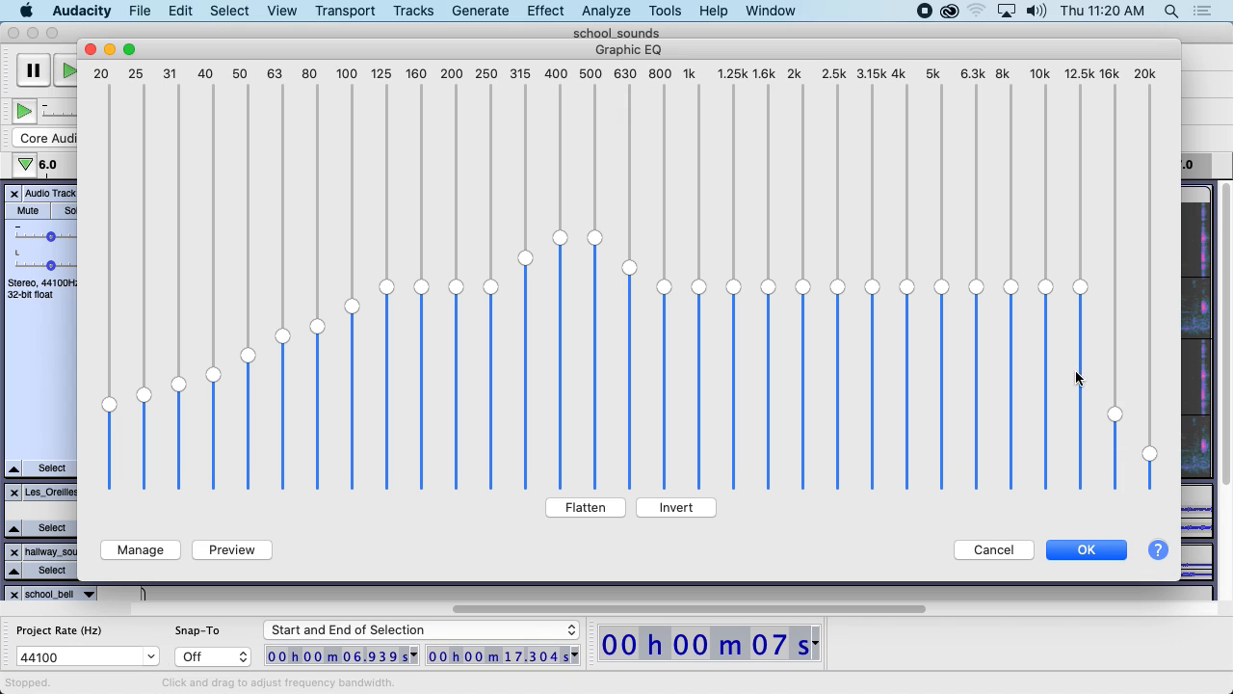
pyautogui.moveTo(1076, 377); pyautogui.dragTo(1065, 370)
pyautogui.moveTo(1011, 287); pyautogui.dragTo(1011, 309)
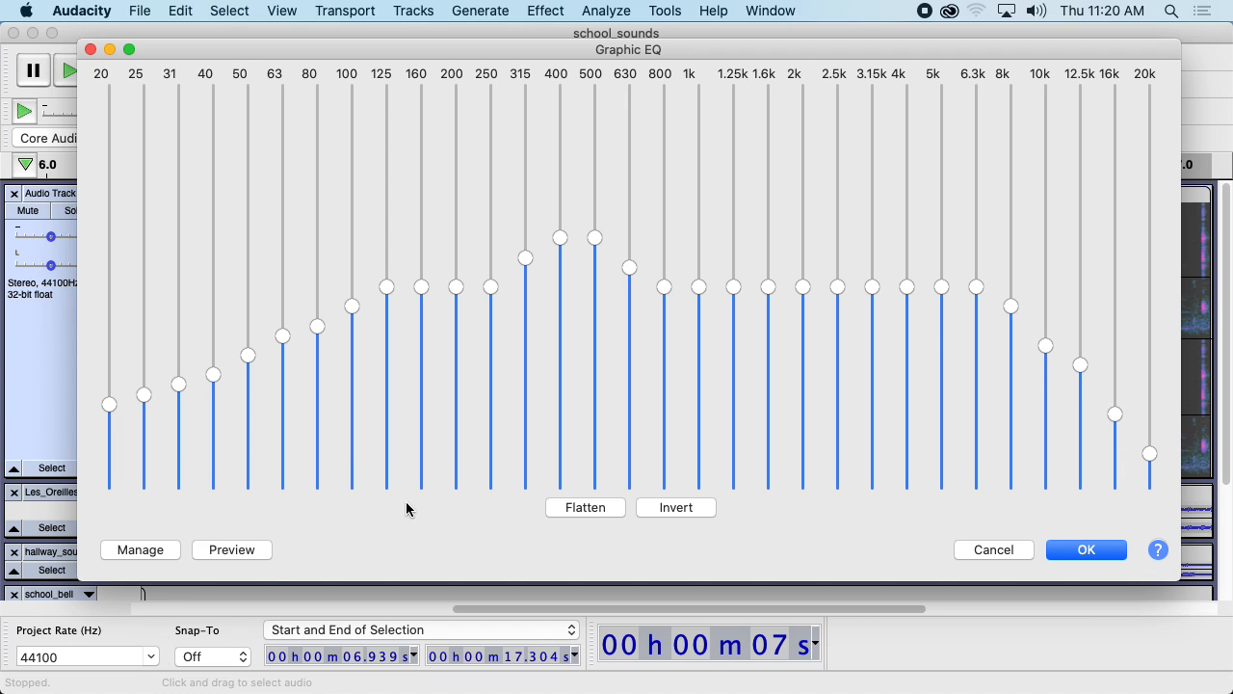
pyautogui.click(231, 549)
pyautogui.moveTo(594, 247)
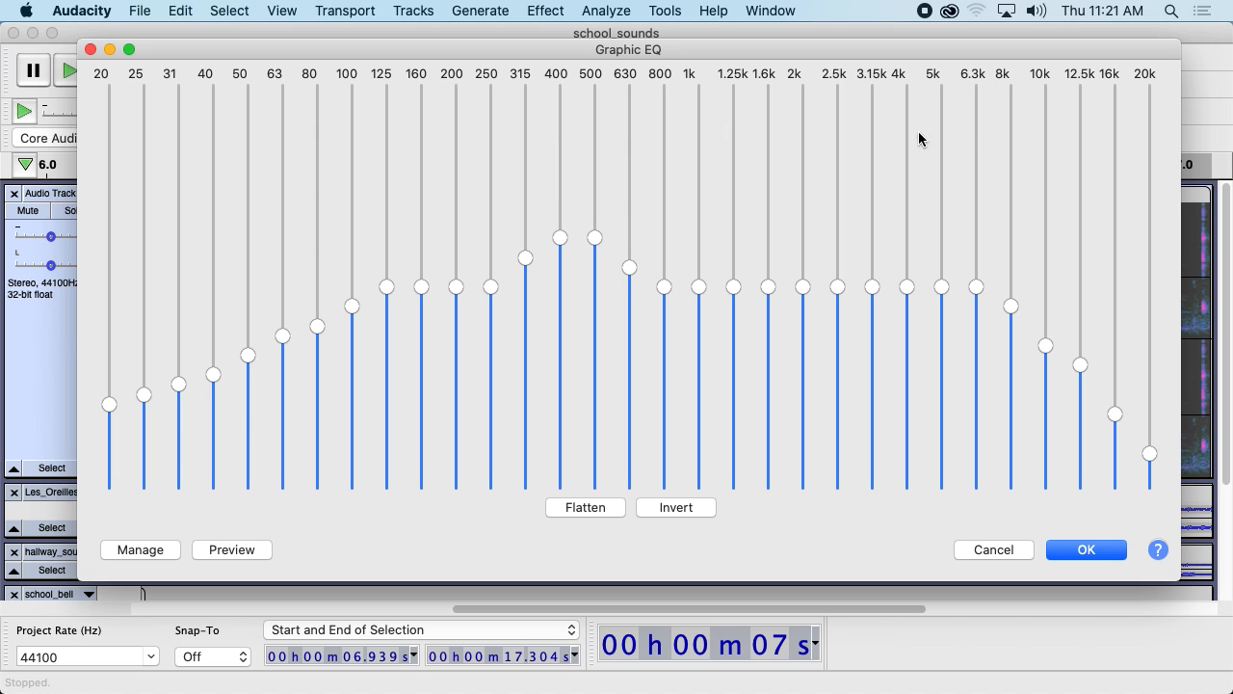
pyautogui.moveTo(811, 62); pyautogui.dragTo(764, 9)
pyautogui.click(1026, 533)
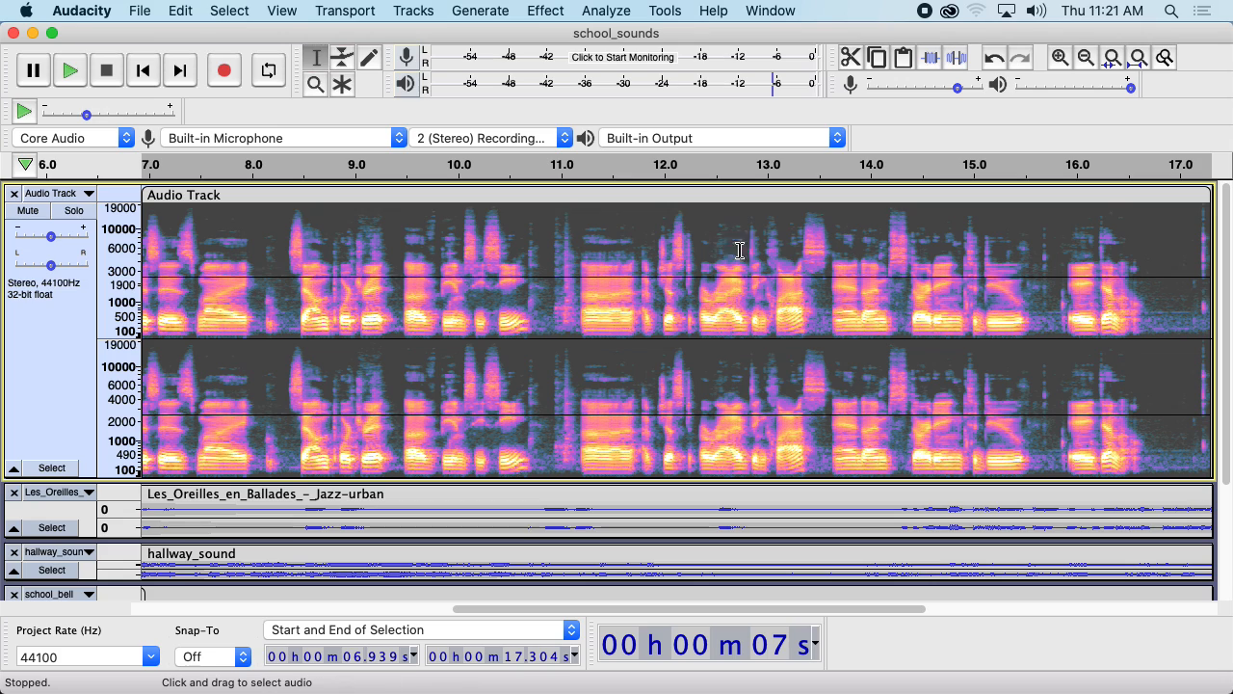
# Compare the clip's spectrogram before and after equalization by repeatedly undoing and redoing the Graphic EQ, ending with it applied
pyautogui.press('super+z')
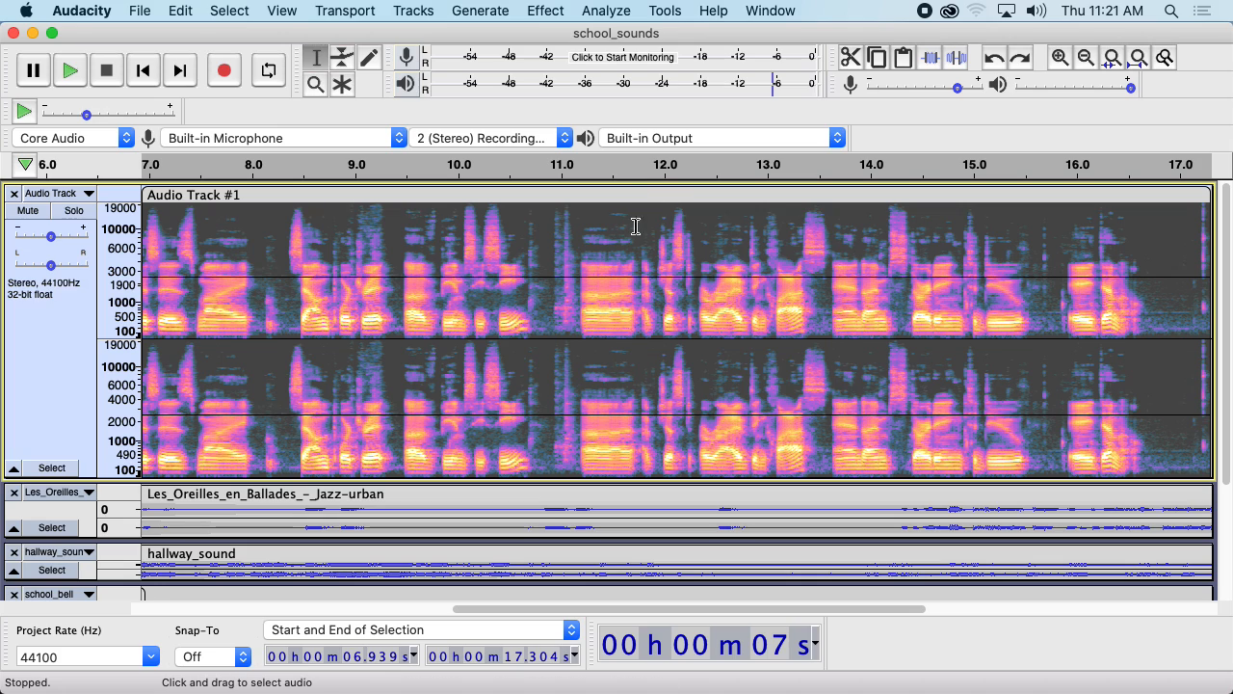
pyautogui.press('shift+super+z')
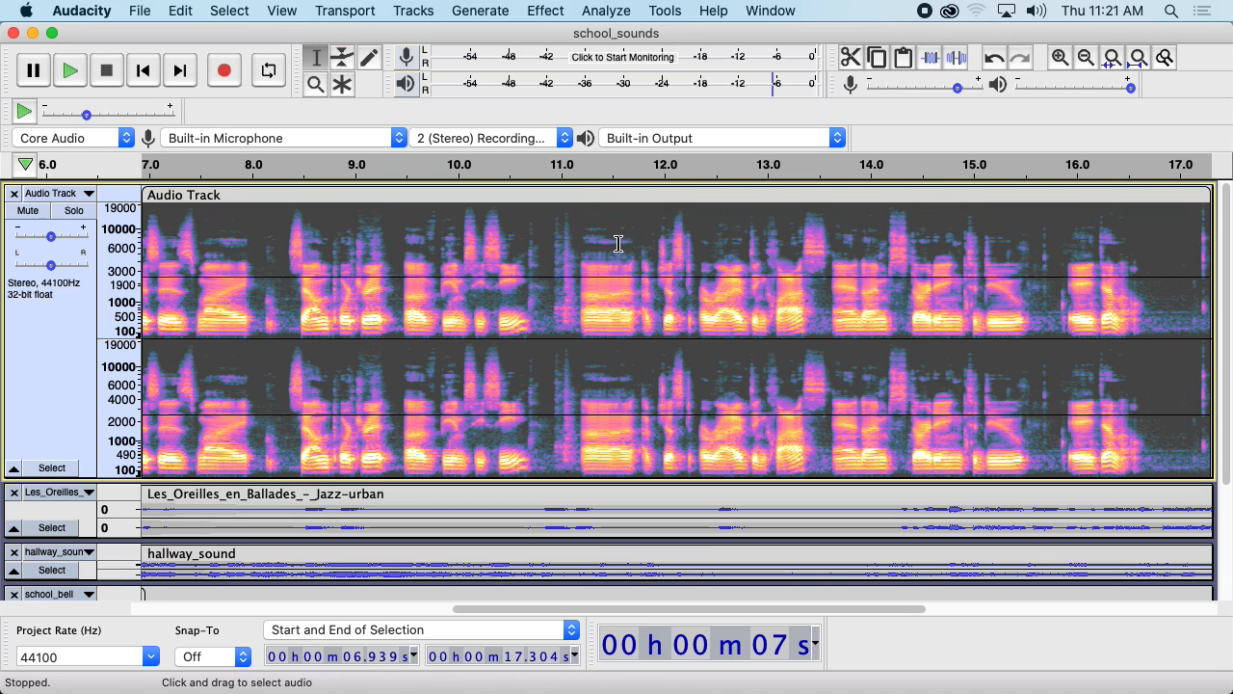
pyautogui.press('super+z')
pyautogui.press('shift+super+z')
pyautogui.press('super+z')
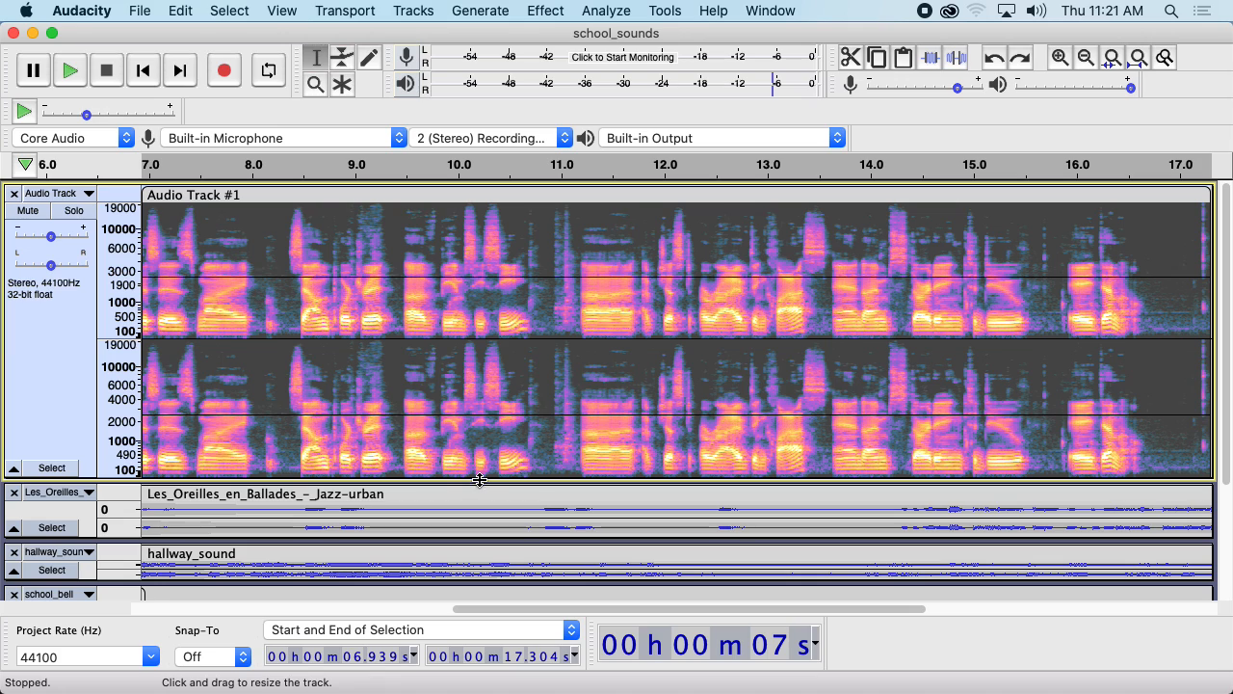
pyautogui.press('shift+super+z')
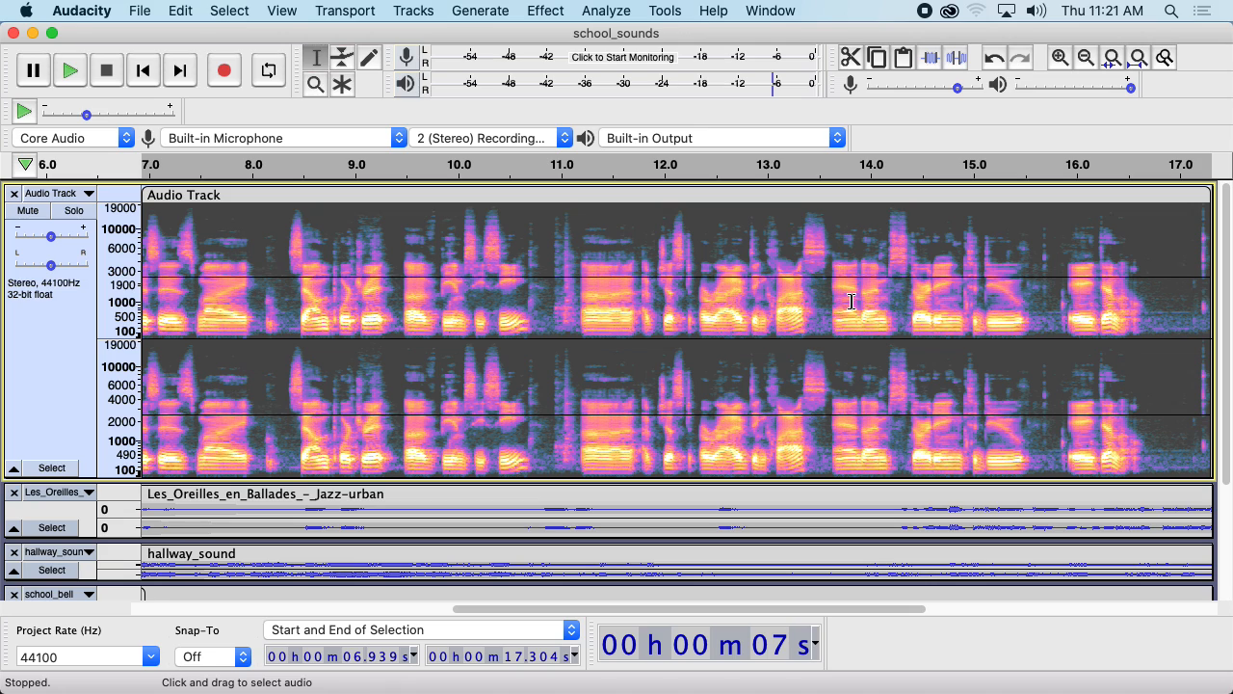
# Switch the uppermost audio track from spectrogram to waveform view, reduce its height, and save the project
pyautogui.moveTo(236, 335); pyautogui.dragTo(237, 333)
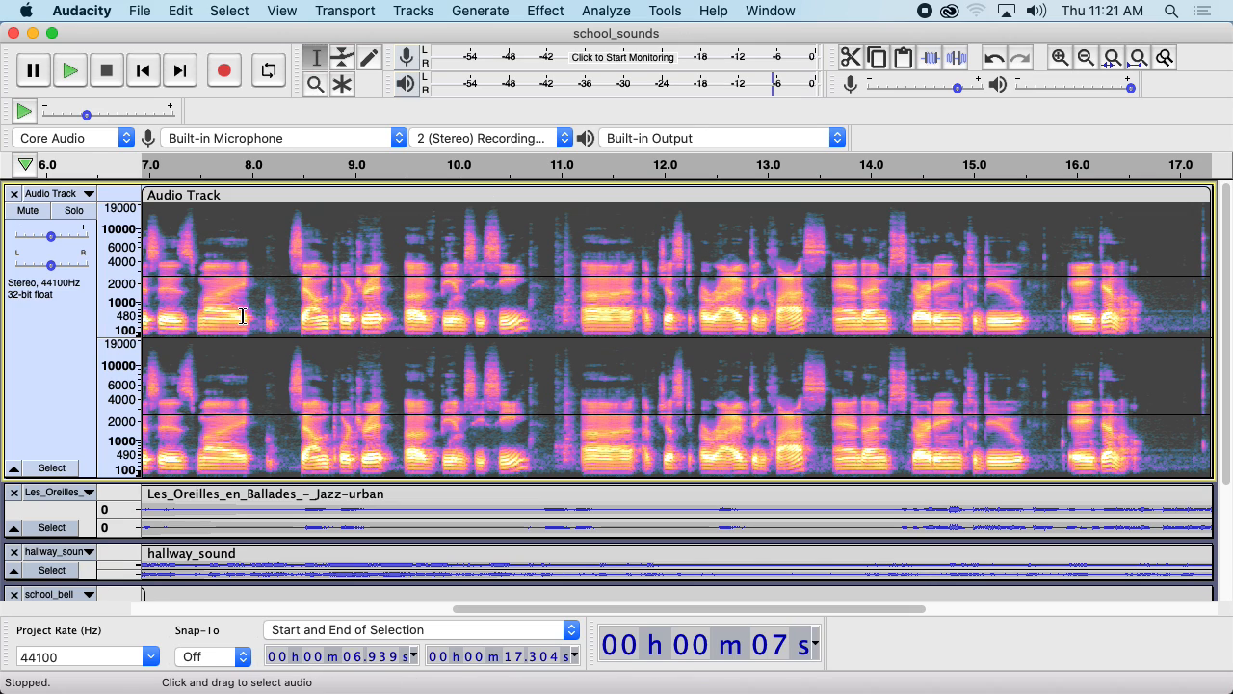
pyautogui.click(53, 194)
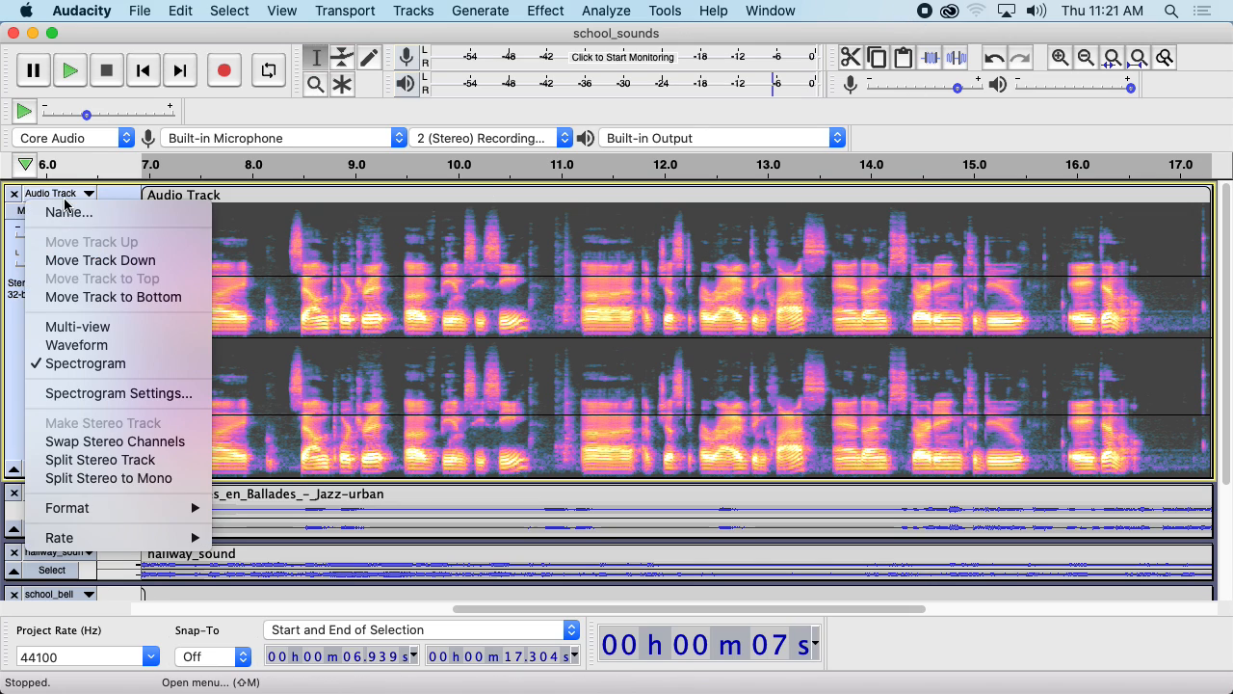
pyautogui.click(76, 345)
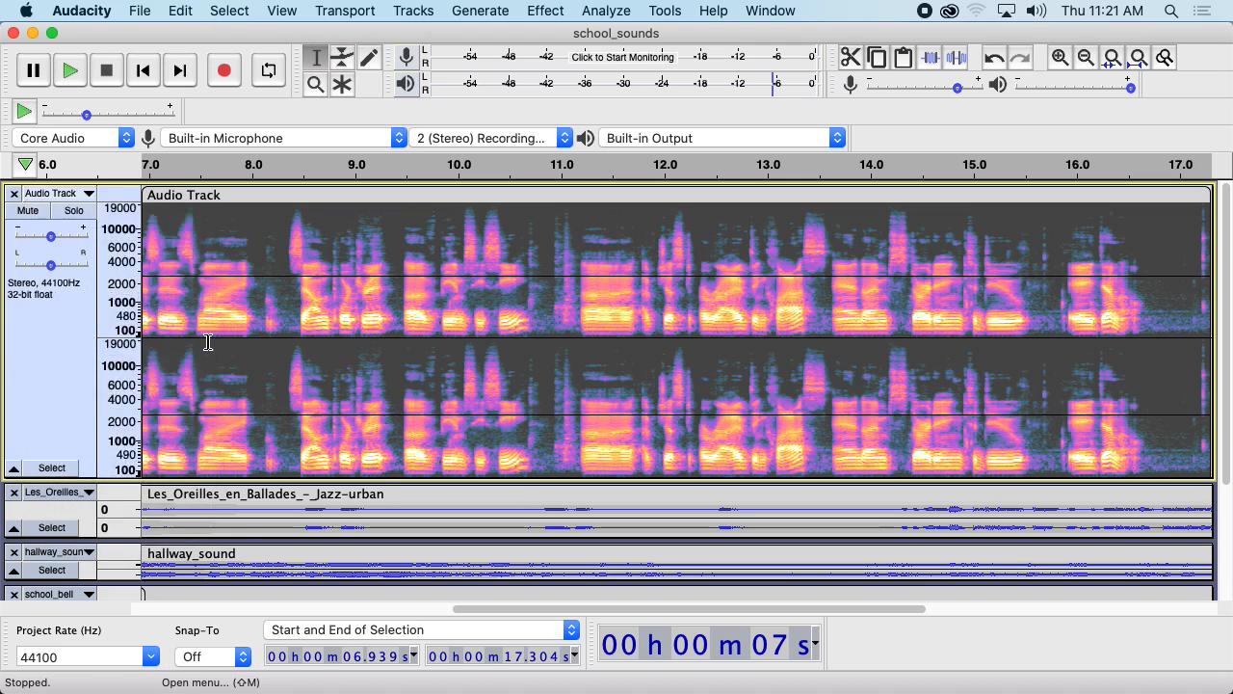
pyautogui.moveTo(366, 479); pyautogui.dragTo(395, 342)
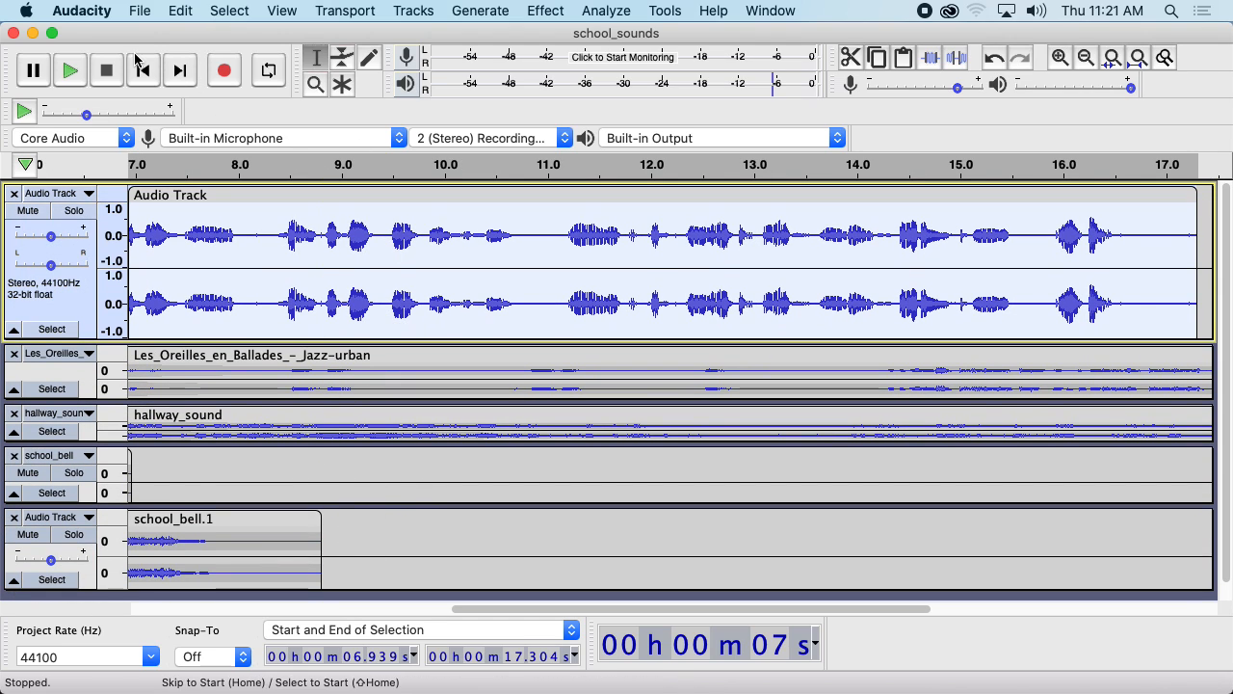
pyautogui.press('super+s')
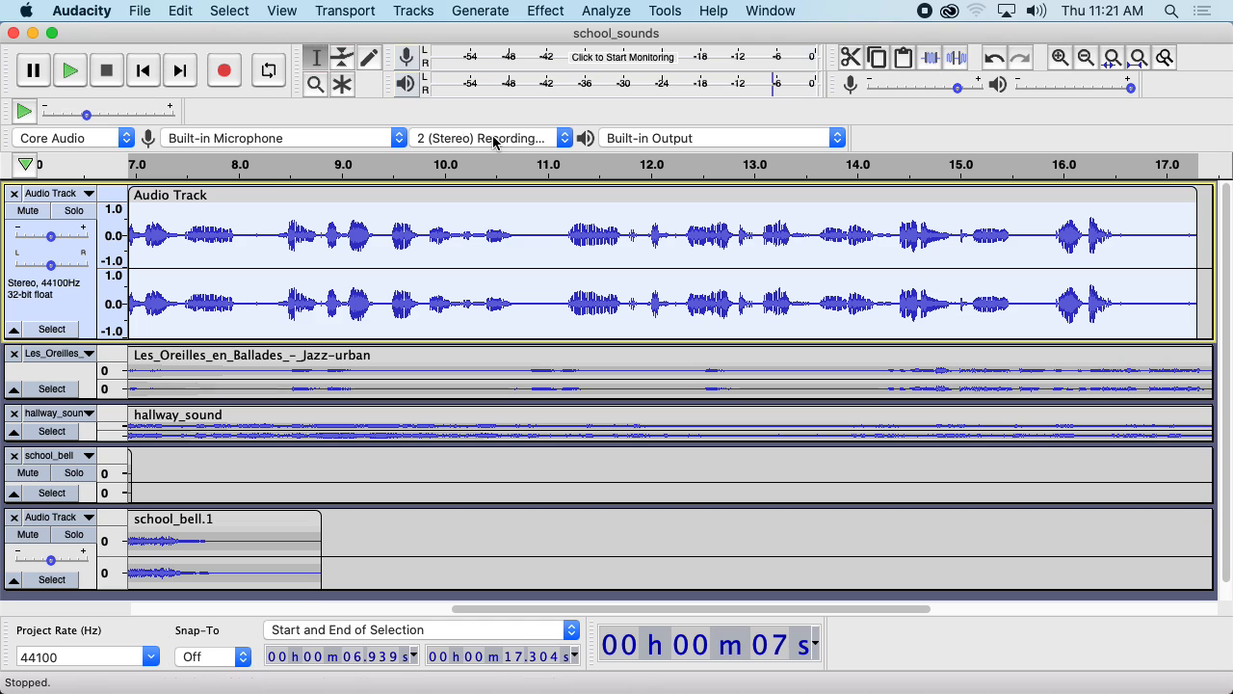
# Open the Reverb effect for the selected clip and preview it with a 75 % room size
pyautogui.click(551, 5)
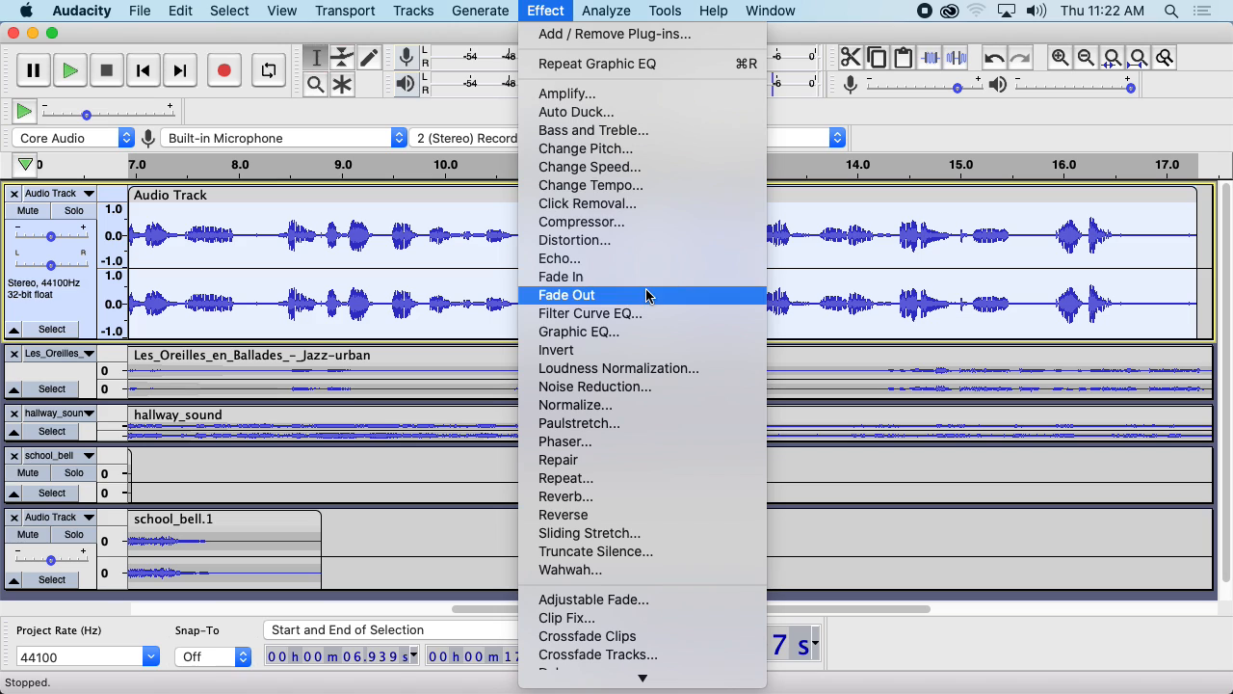
pyautogui.scroll(-5, 665, 296)
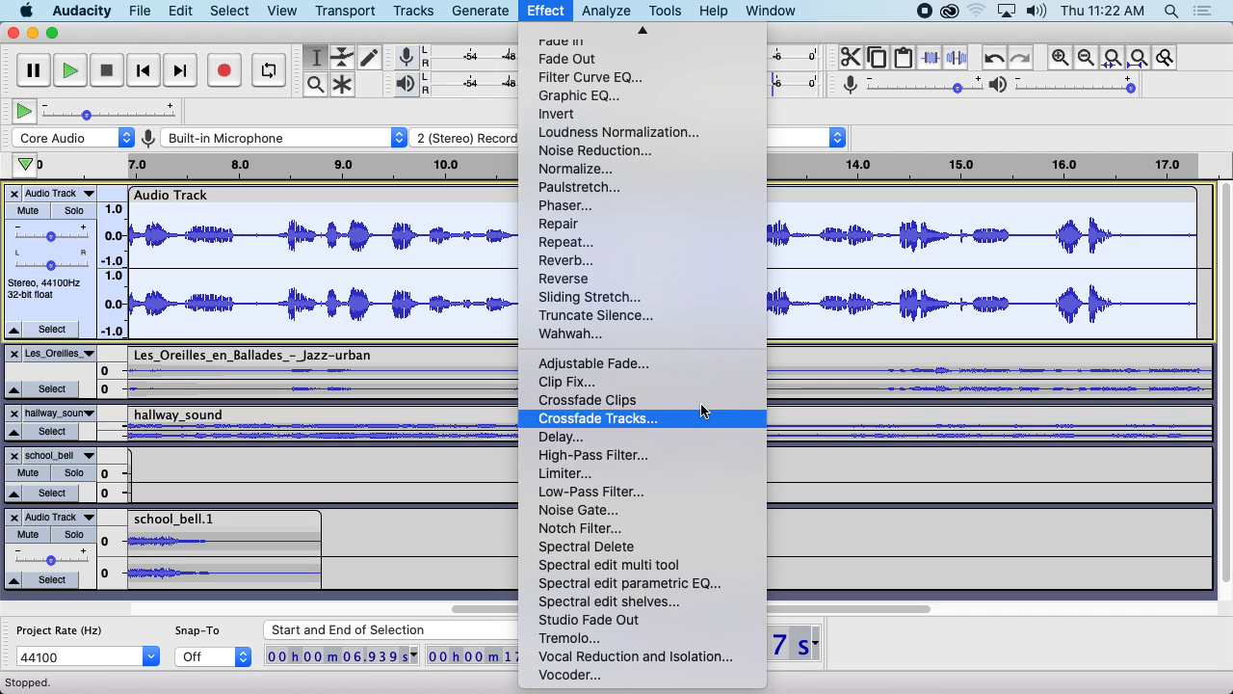
pyautogui.scroll(4, 695, 410)
pyautogui.scroll(6, 701, 360)
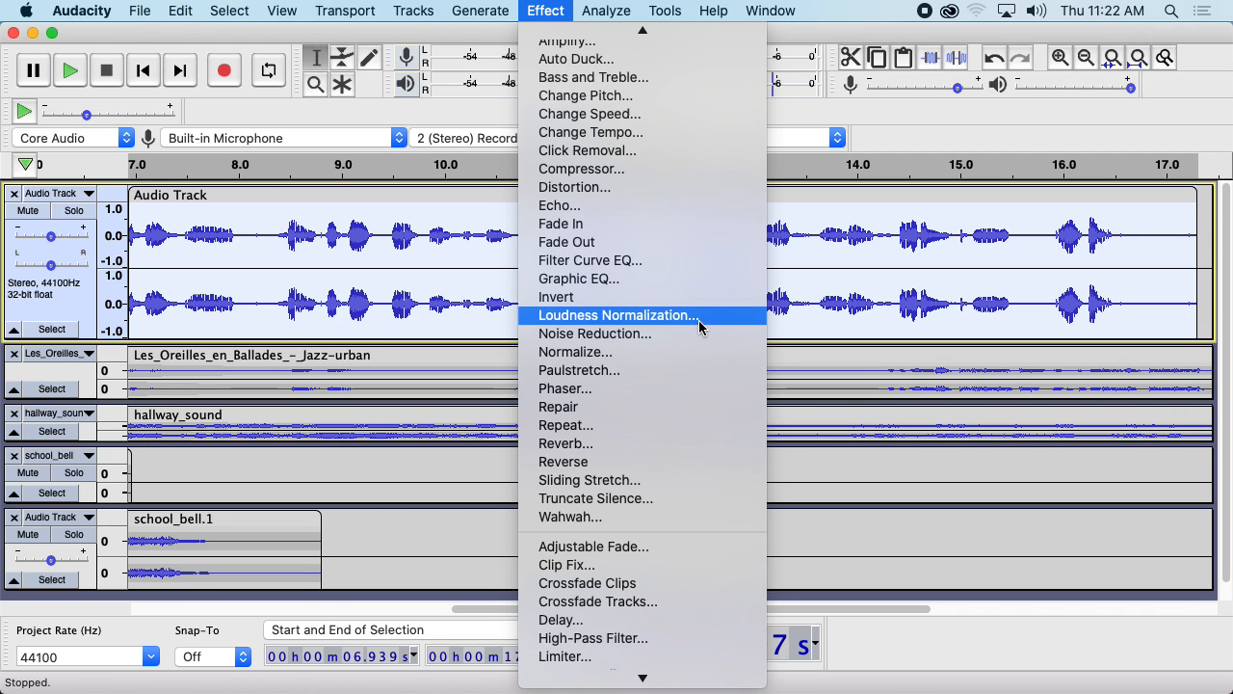
pyautogui.scroll(1, 671, 274)
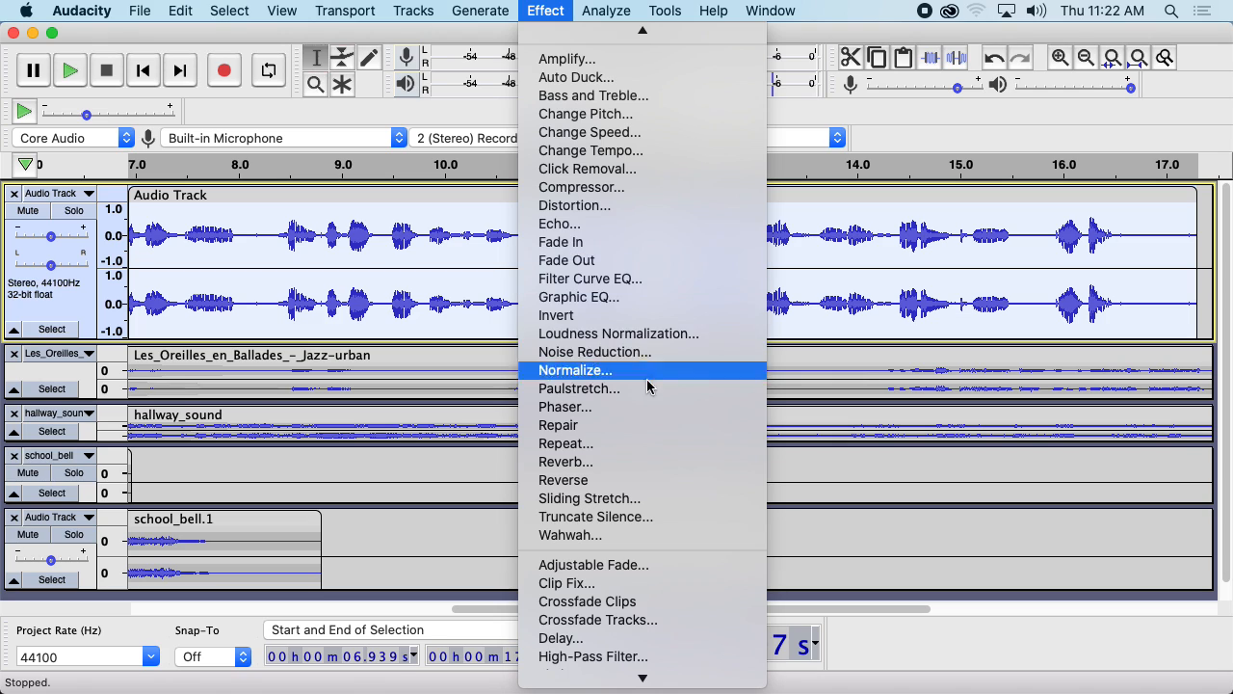
pyautogui.click(647, 462)
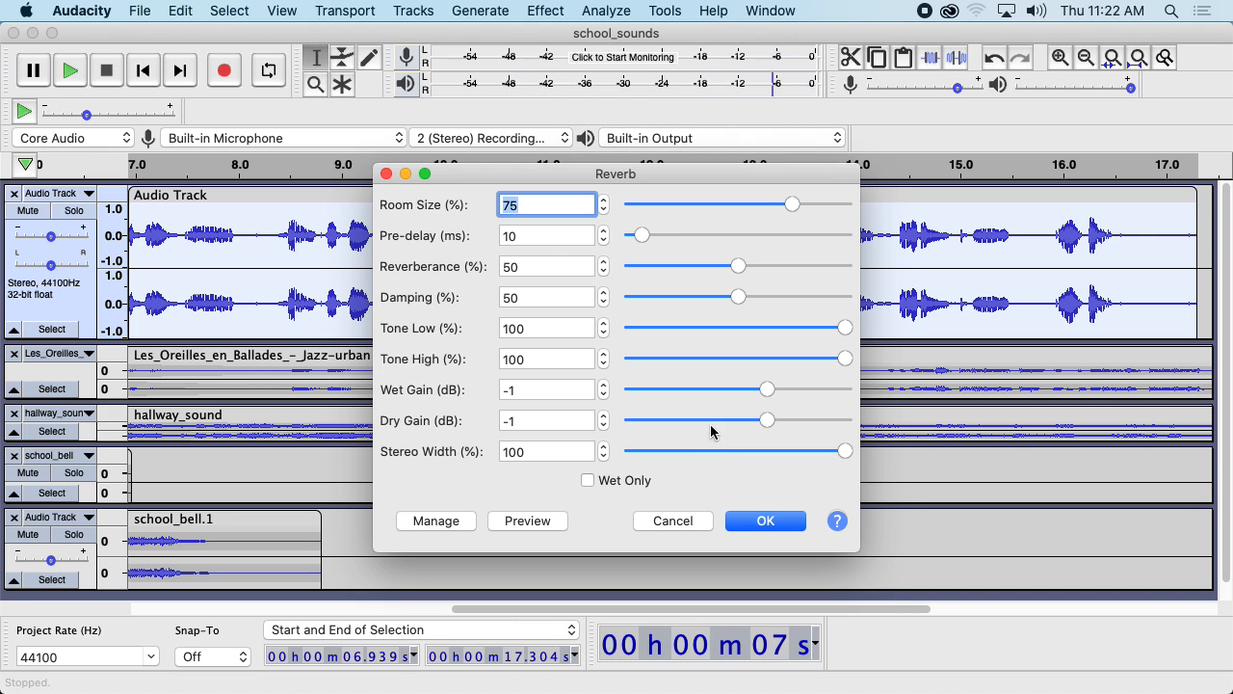
pyautogui.moveTo(626, 181); pyautogui.dragTo(794, 106)
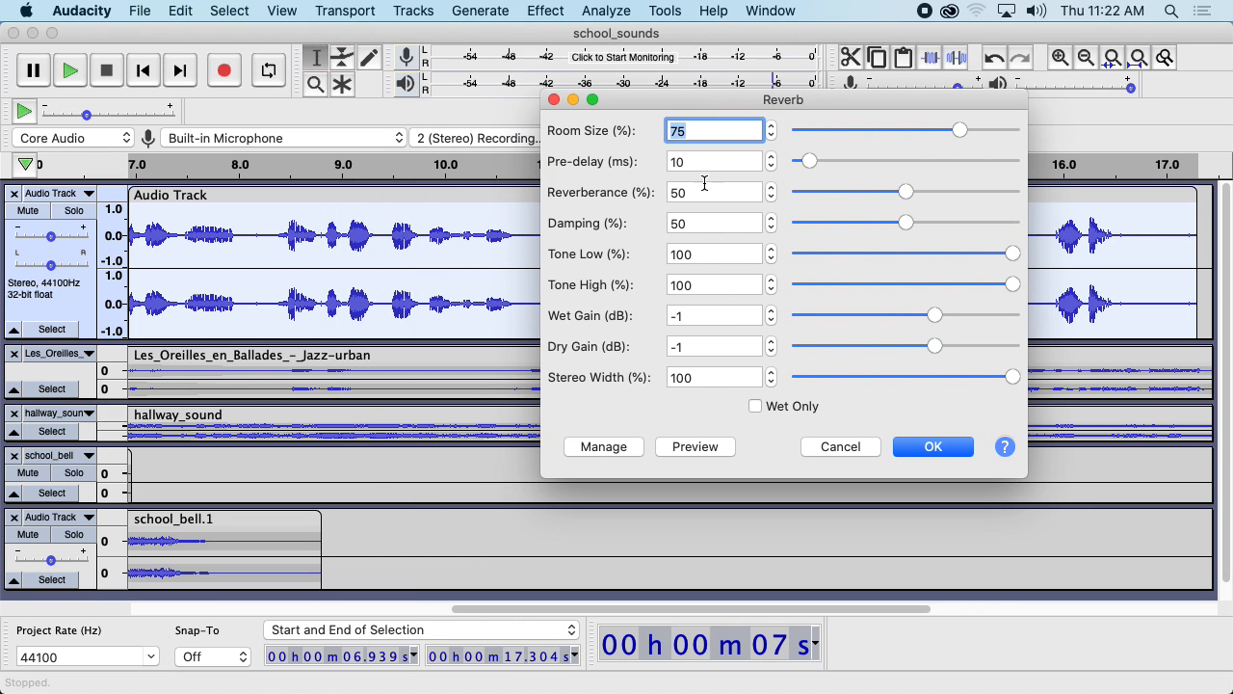
pyautogui.click(704, 448)
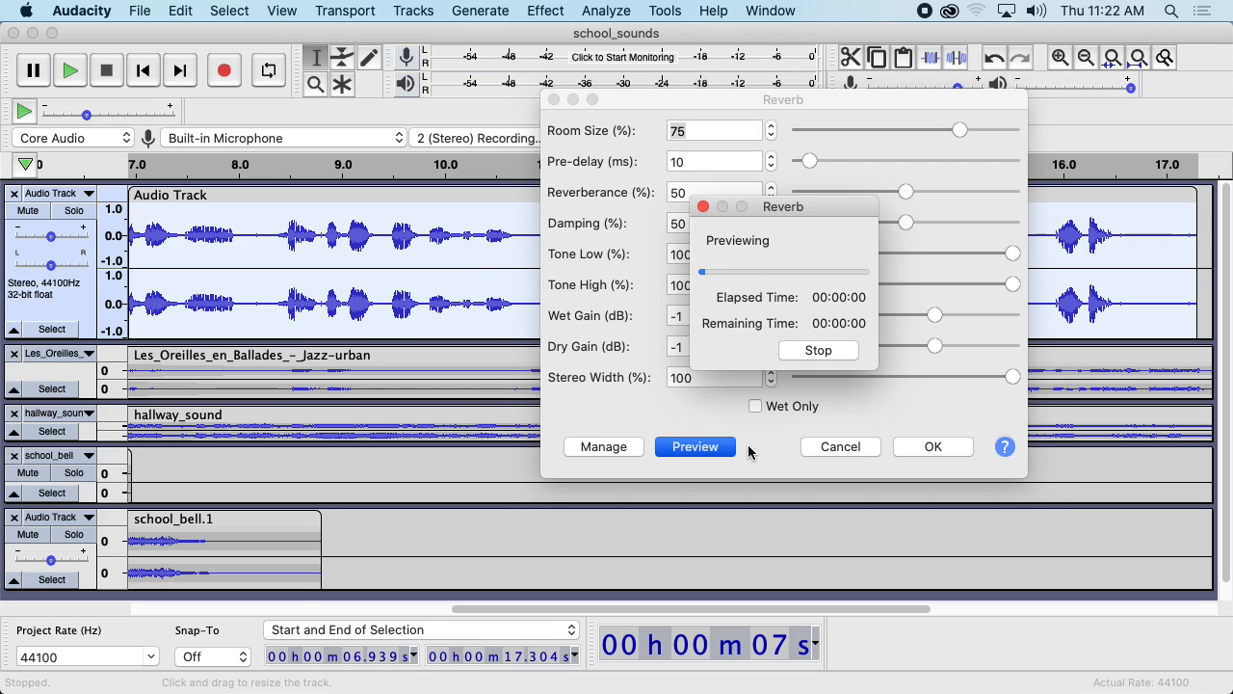
pyautogui.click(815, 348)
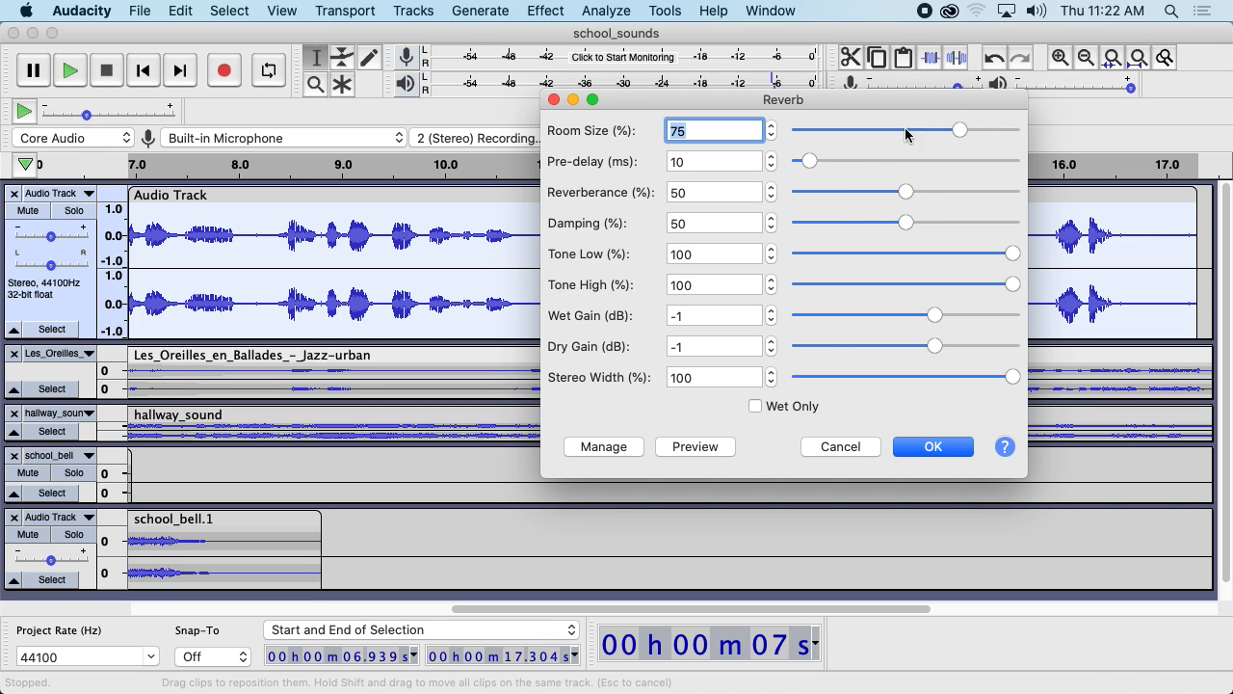
# Try a reverb room size of 30 %, lower it to 20 %, and preview the clip at each setting
pyautogui.moveTo(955, 129); pyautogui.dragTo(860, 135)
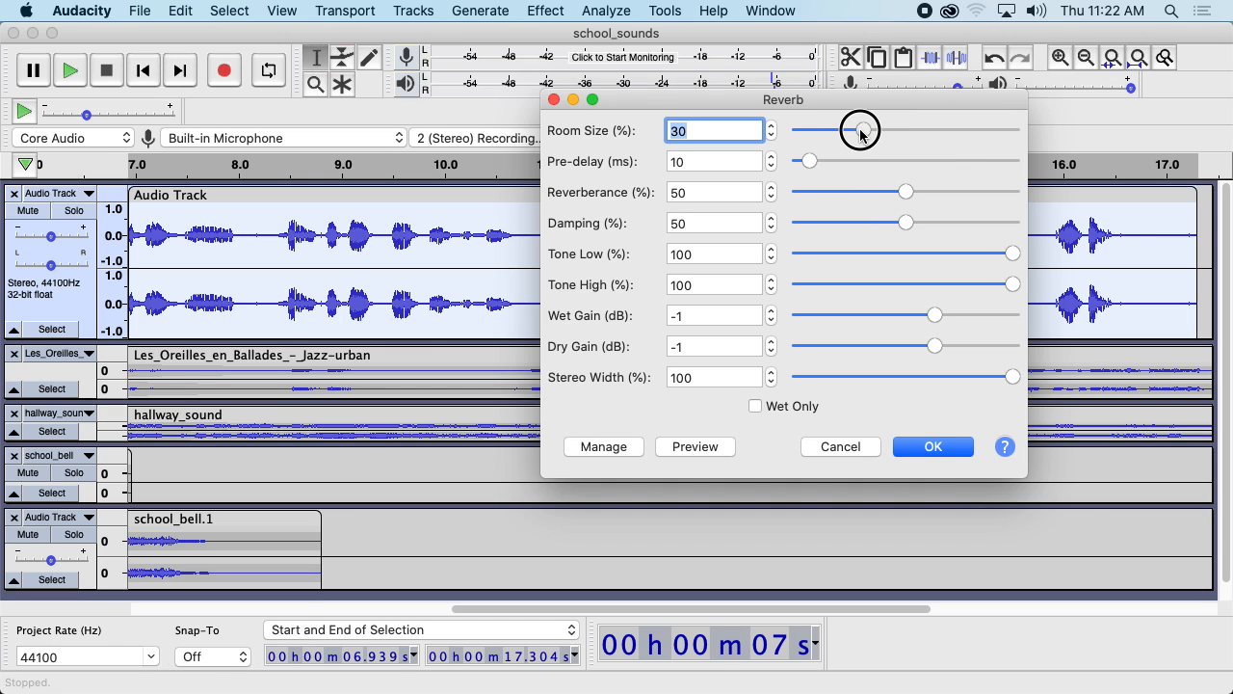
pyautogui.click(680, 447)
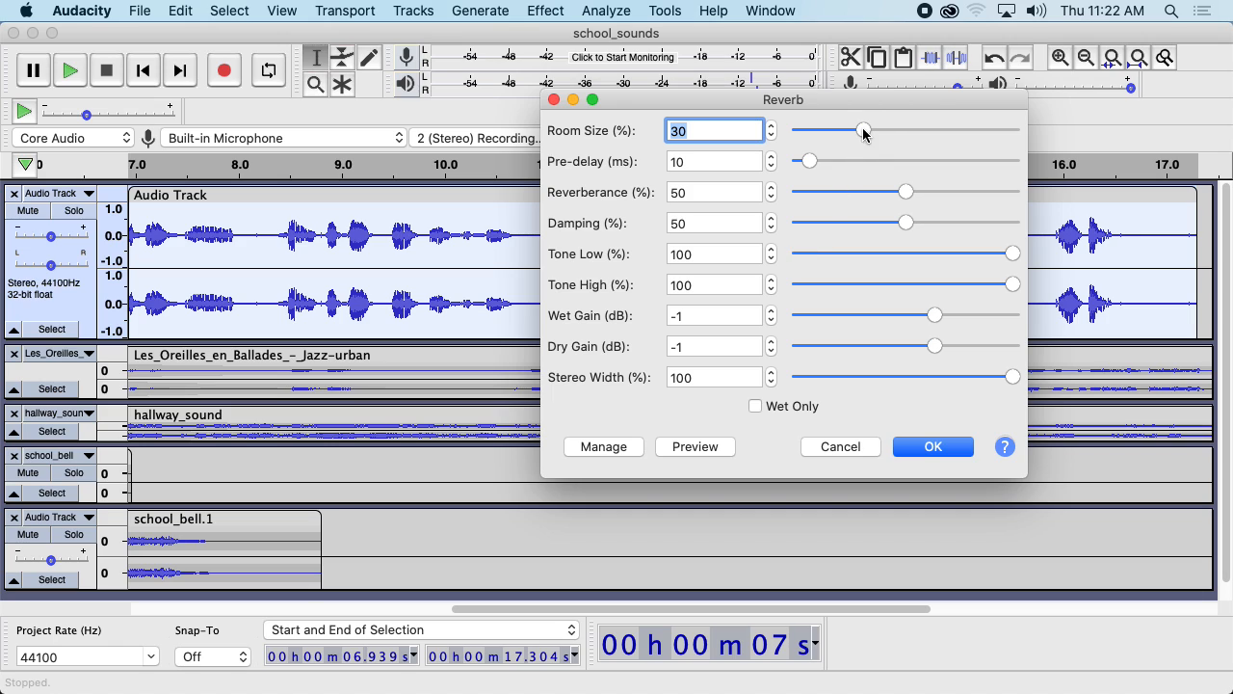
pyautogui.moveTo(862, 130); pyautogui.dragTo(840, 129)
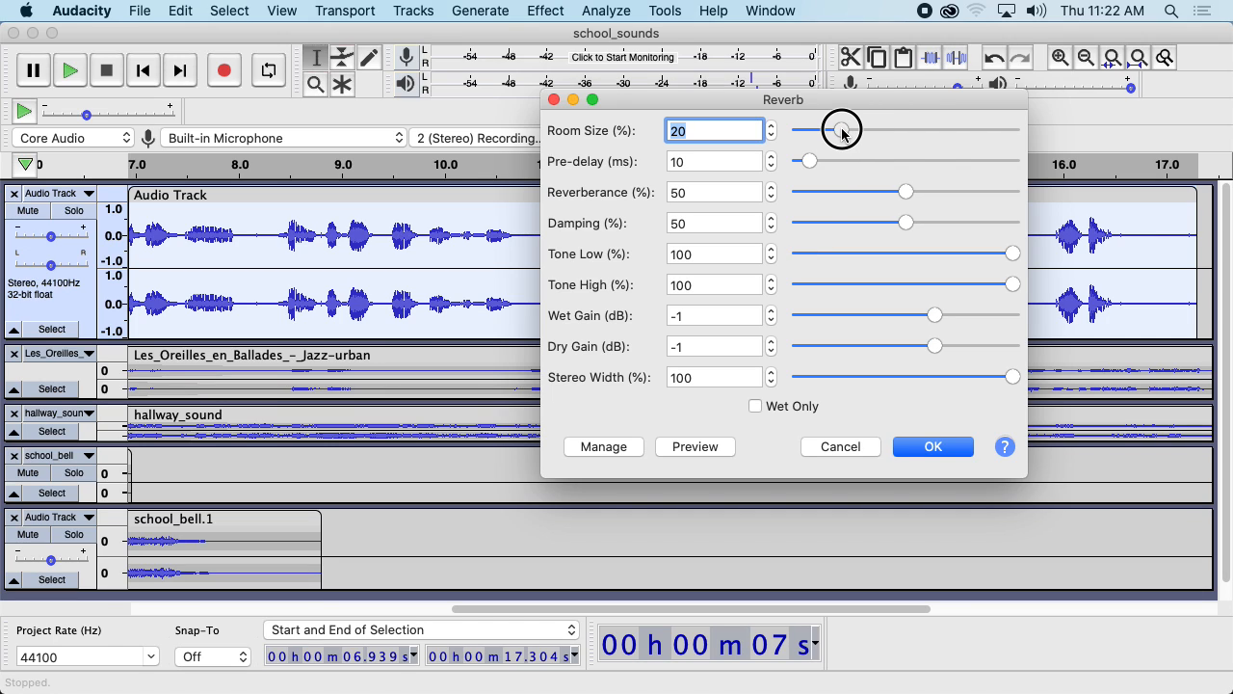
pyautogui.click(697, 445)
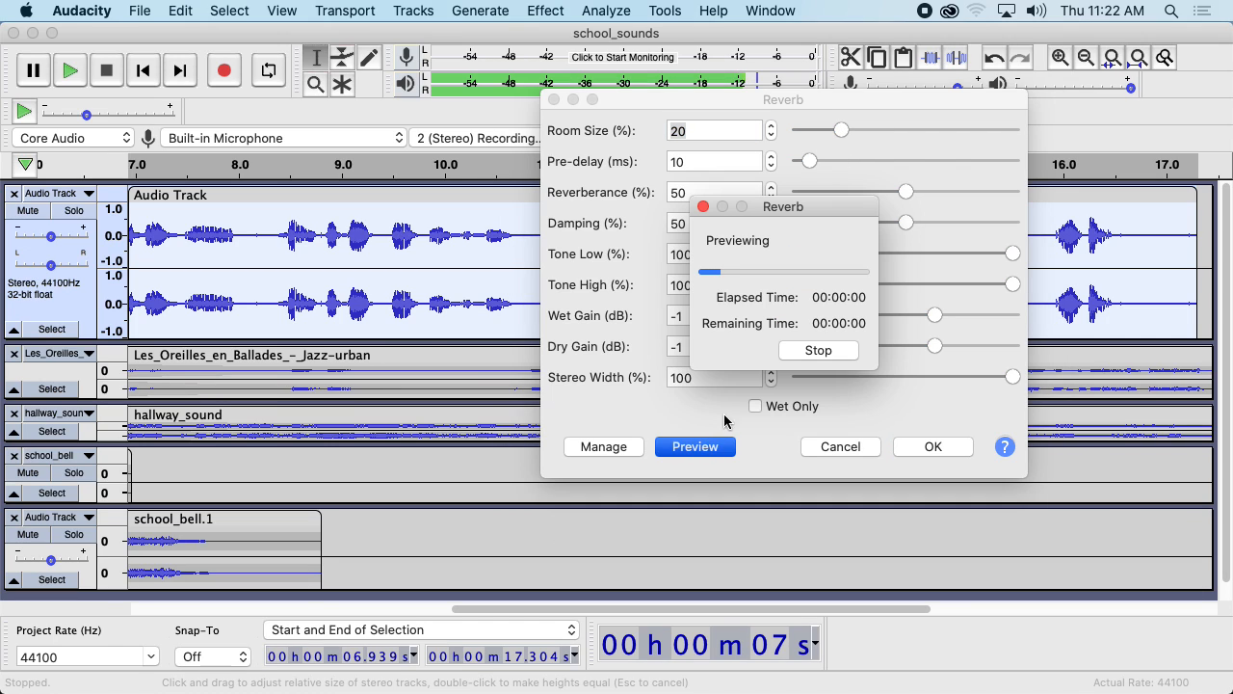
pyautogui.click(815, 349)
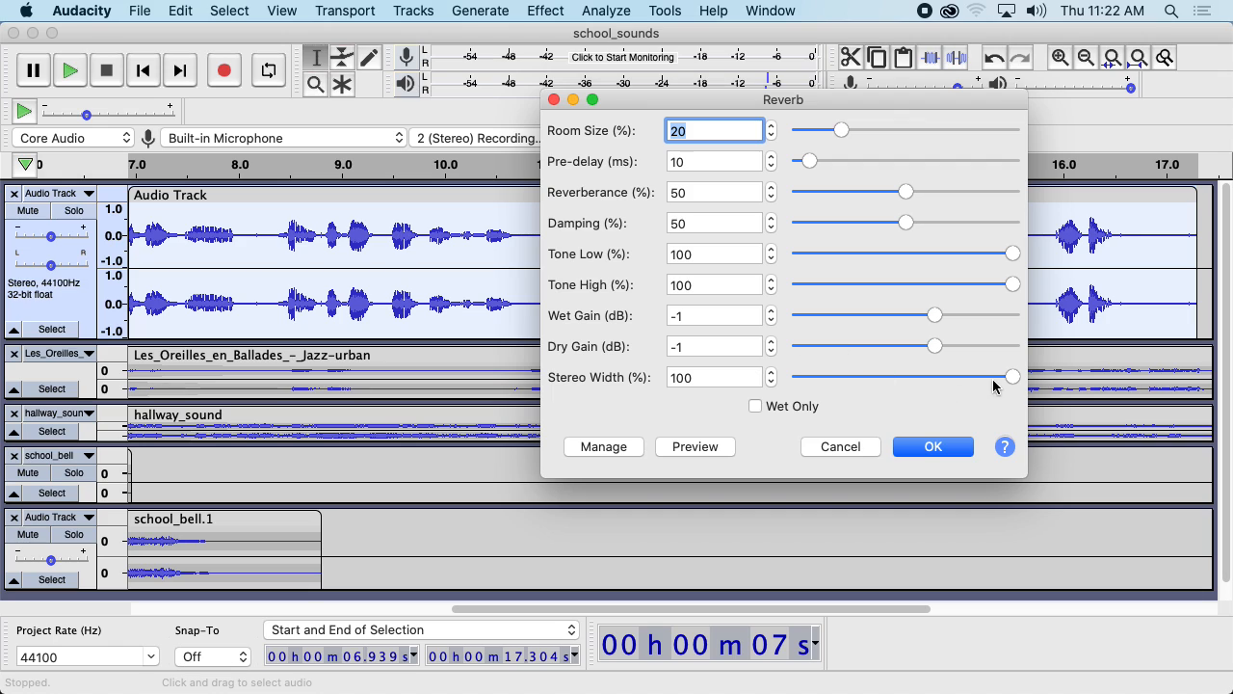
# Try the reverb on the clip with a stereo width of 50 %, and play back part of the processed audio
pyautogui.moveTo(1011, 377); pyautogui.dragTo(905, 378)
pyautogui.click(695, 445)
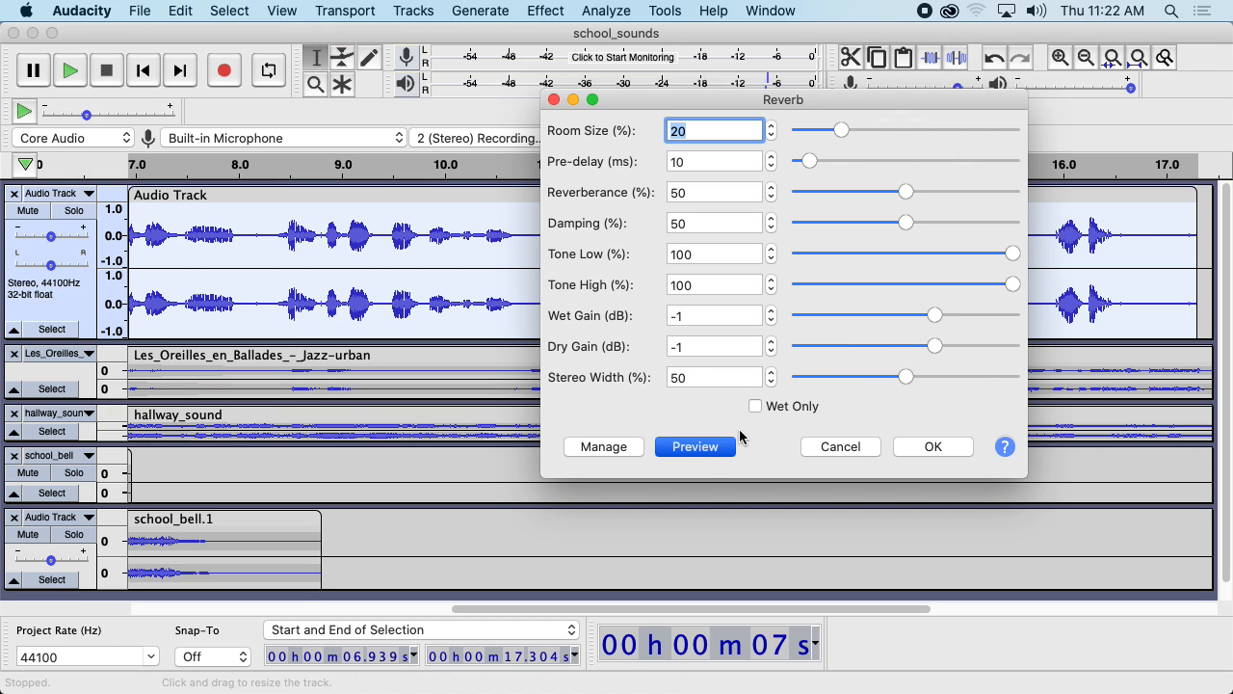
pyautogui.click(817, 350)
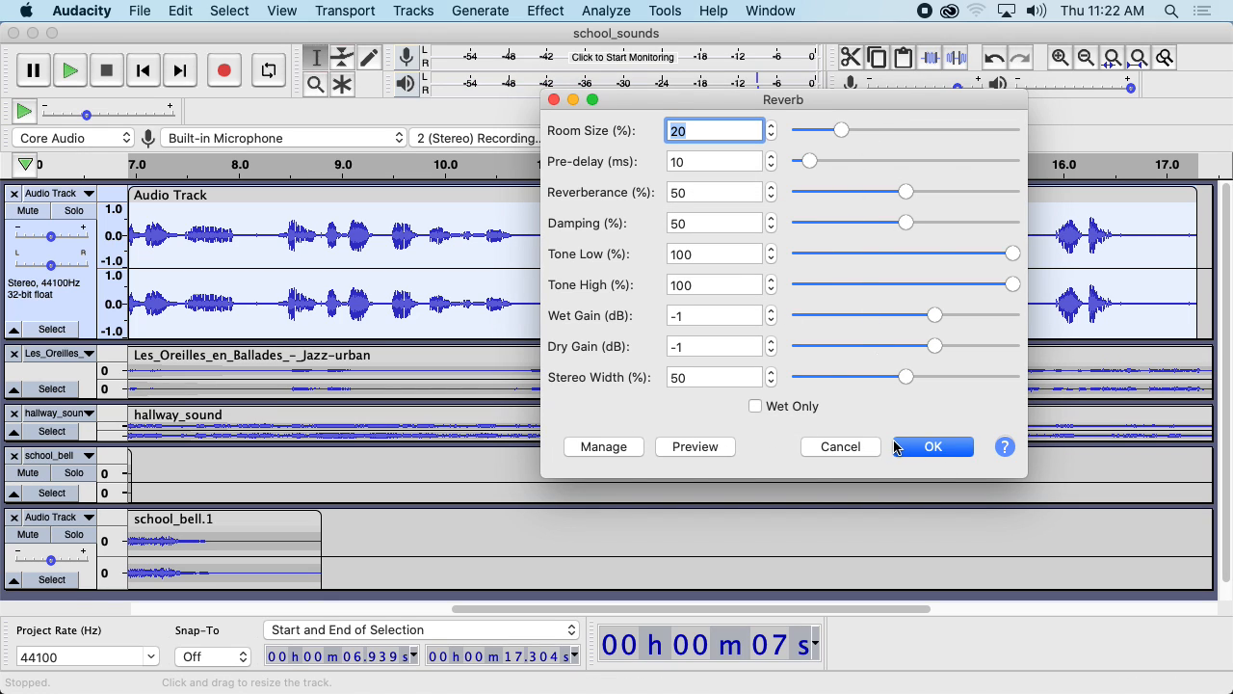
pyautogui.click(896, 446)
pyautogui.press('space')
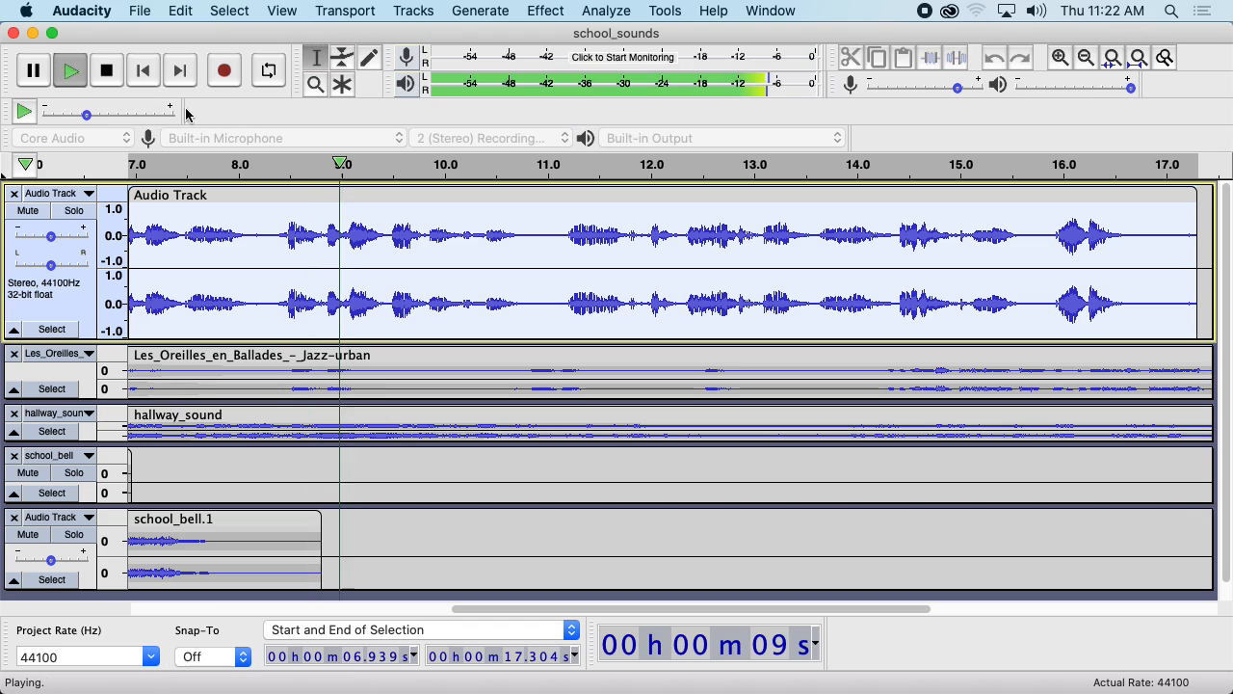
pyautogui.click(106, 77)
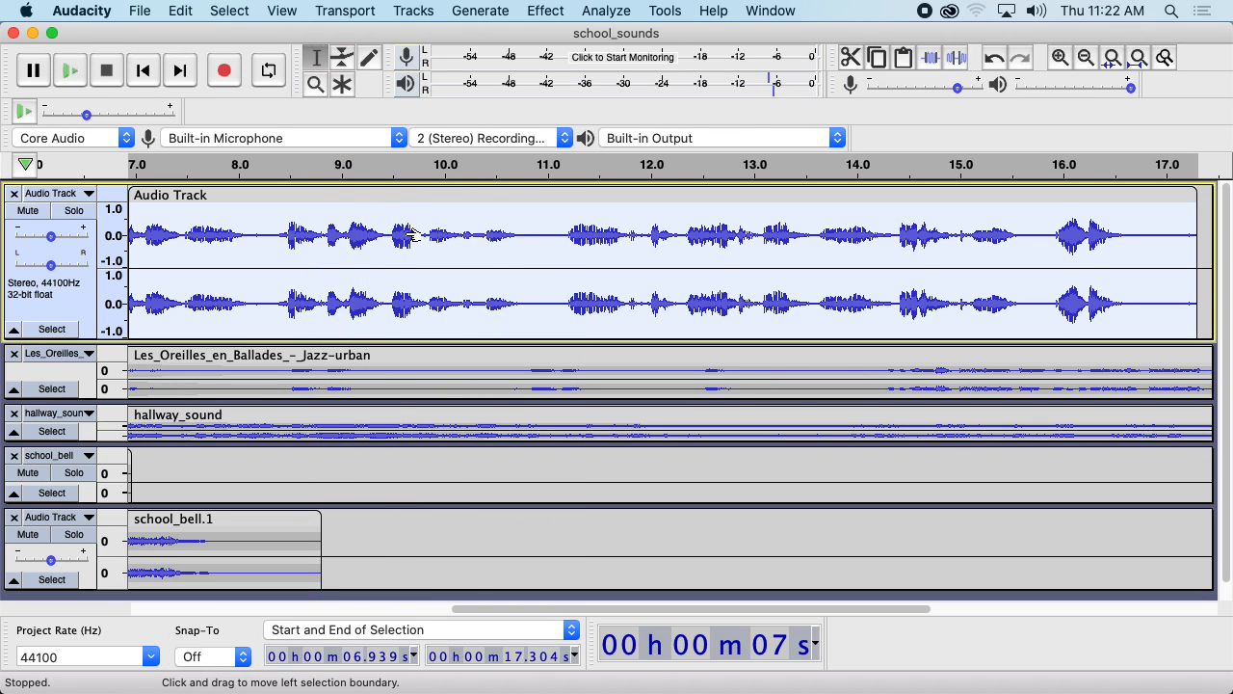
pyautogui.click(545, 11)
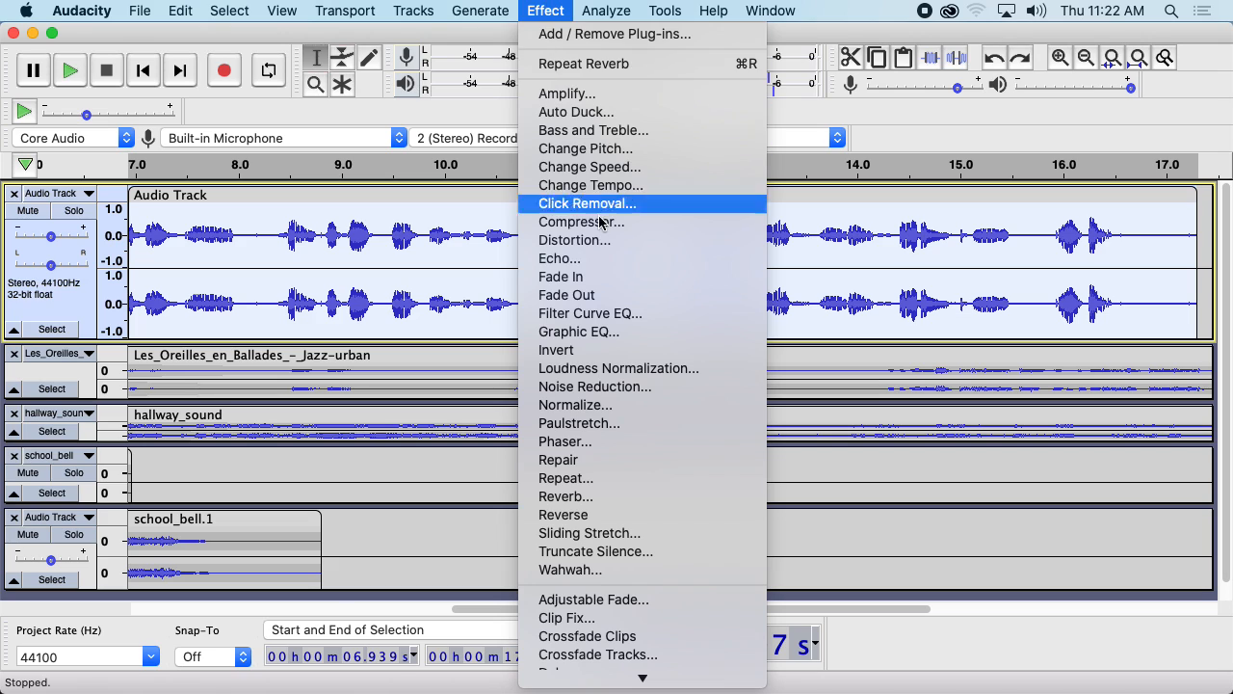
pyautogui.scroll(-3, 600, 223)
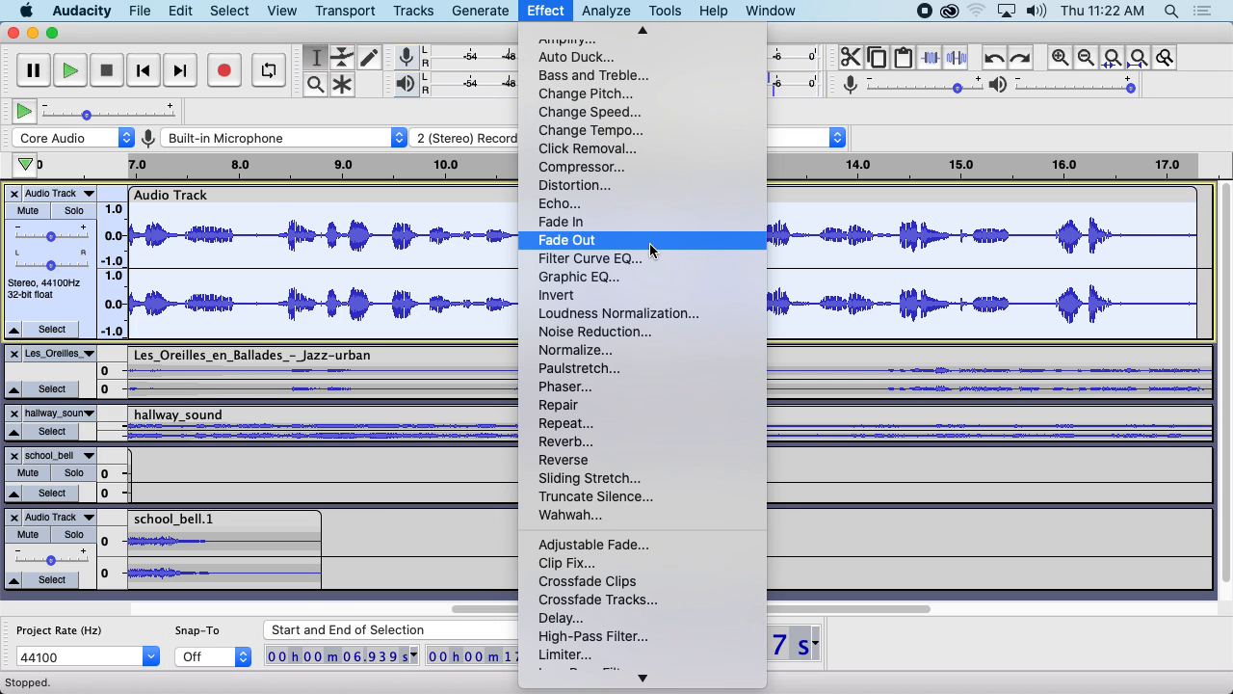
pyautogui.scroll(-5, 651, 249)
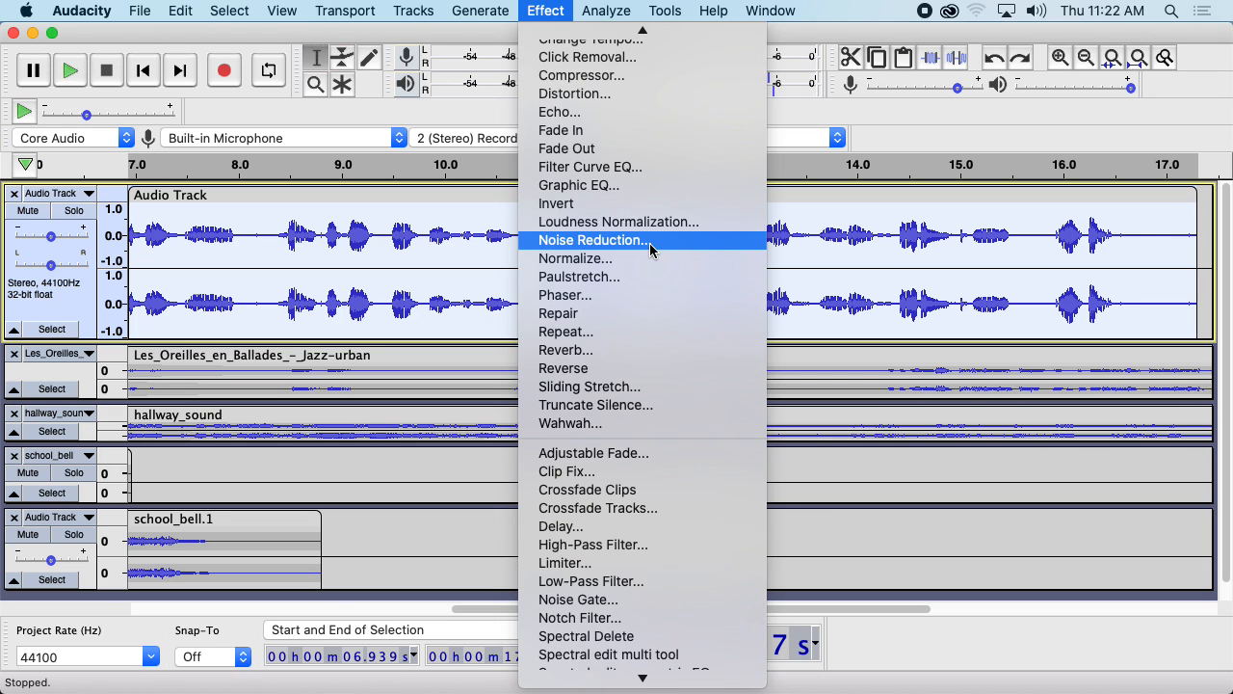
pyautogui.scroll(-5, 651, 252)
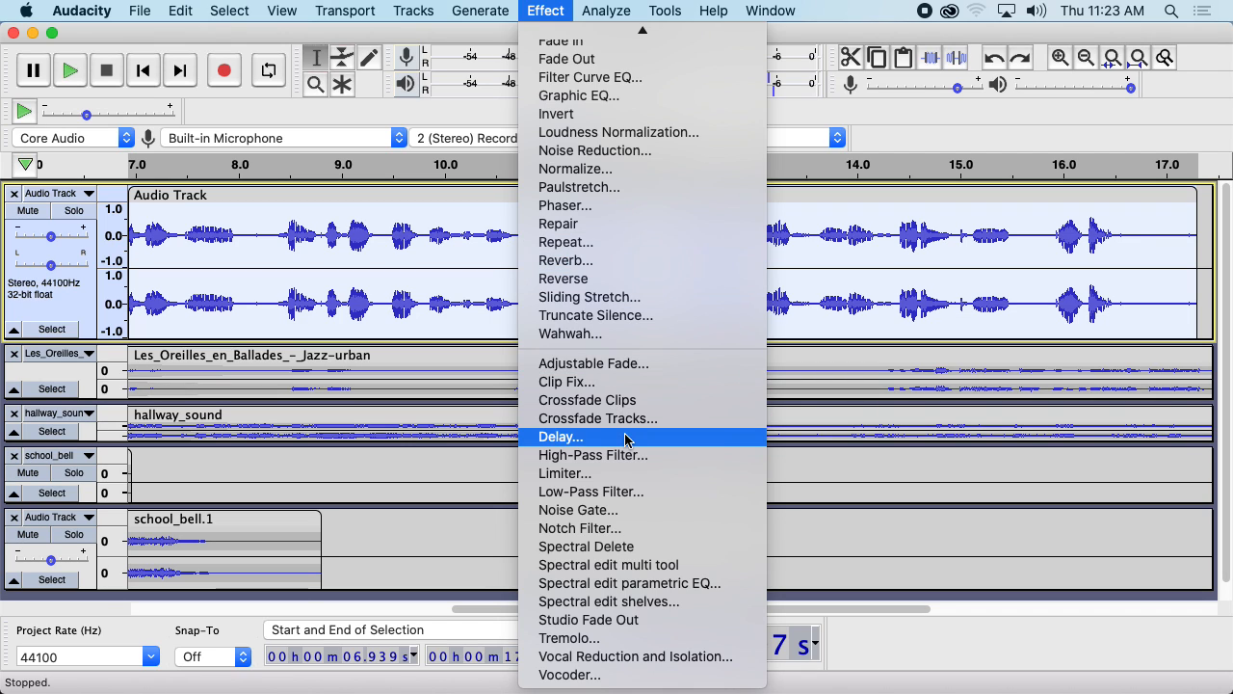
pyautogui.scroll(11, 678, 348)
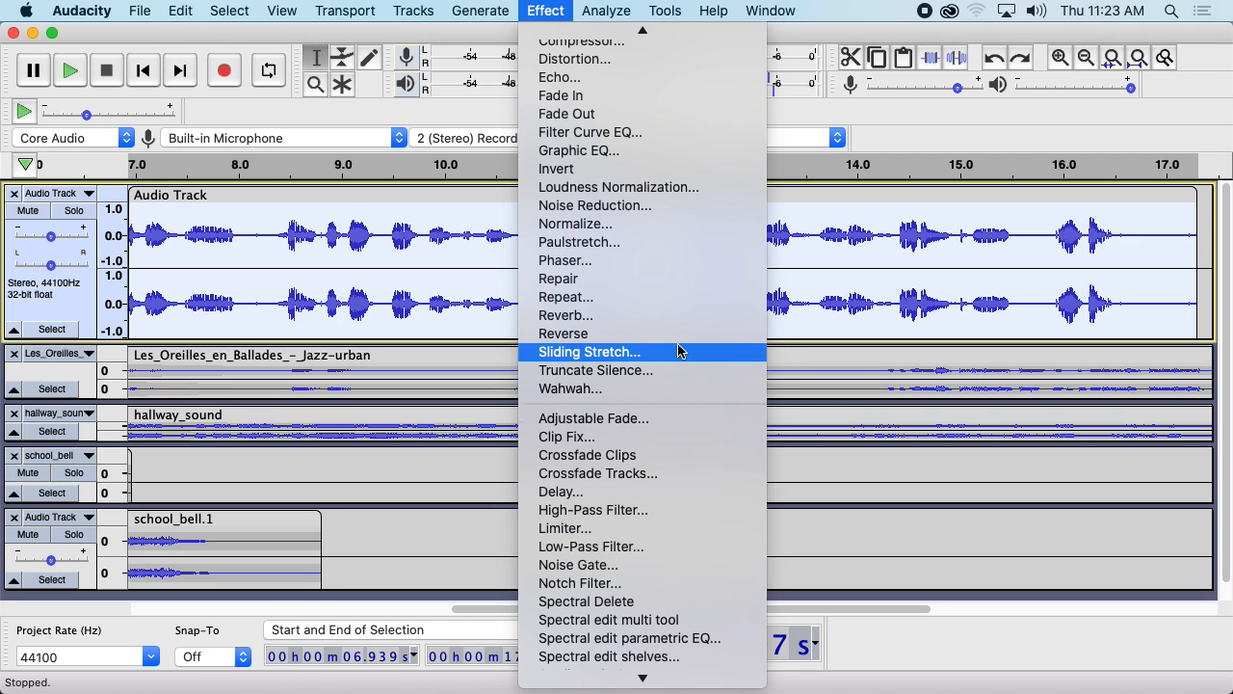
pyautogui.scroll(2, 679, 350)
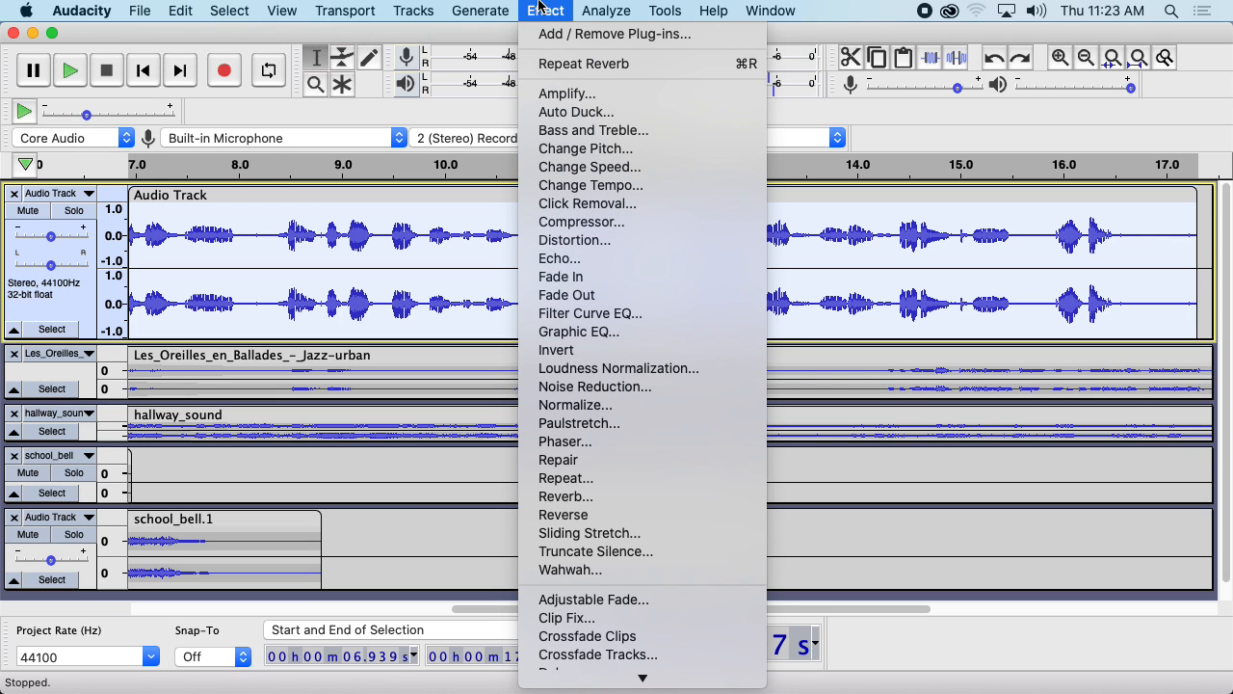
pyautogui.click(567, 12)
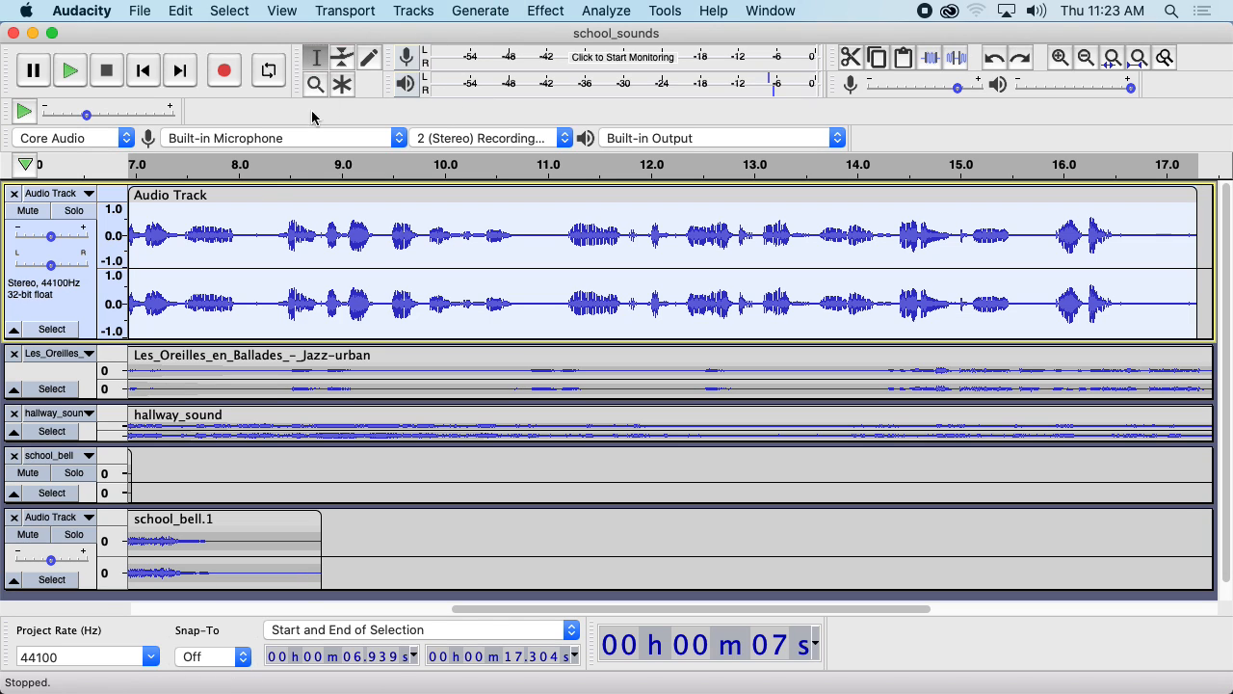
# Deselect the voice clip and start an MP3 export of the whole project into the Audio Project 1 folder
pyautogui.click(302, 226)
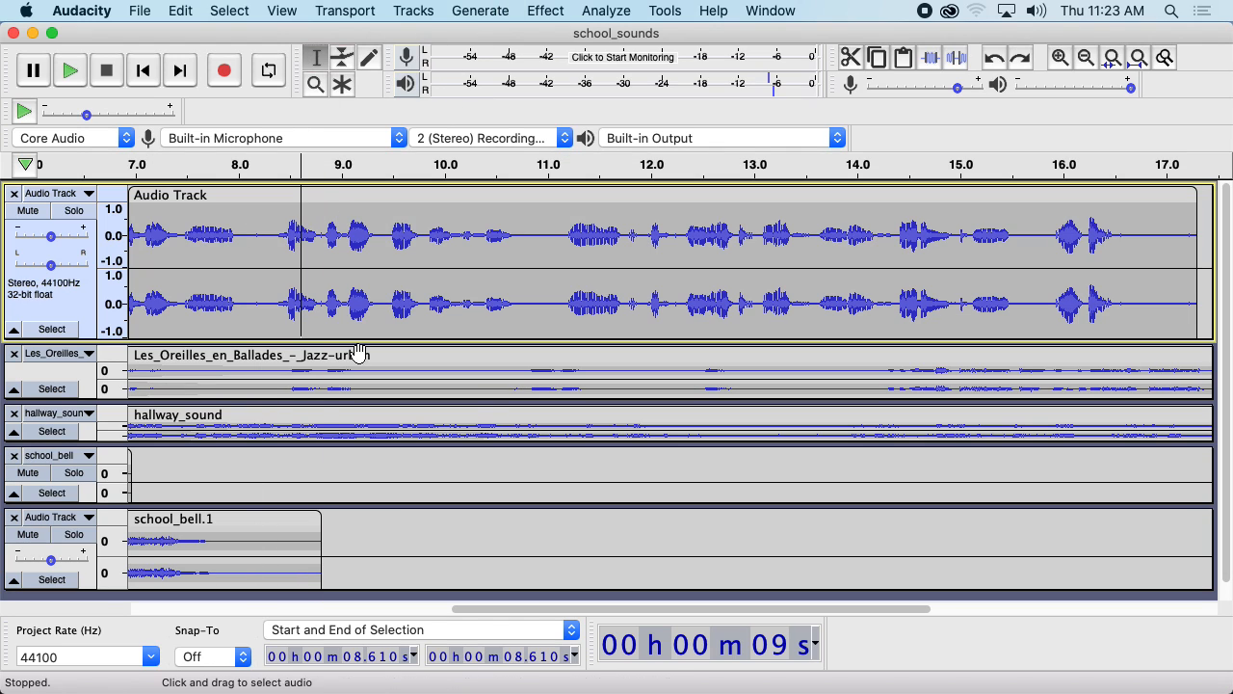
pyautogui.click(1137, 57)
pyautogui.click(147, 10)
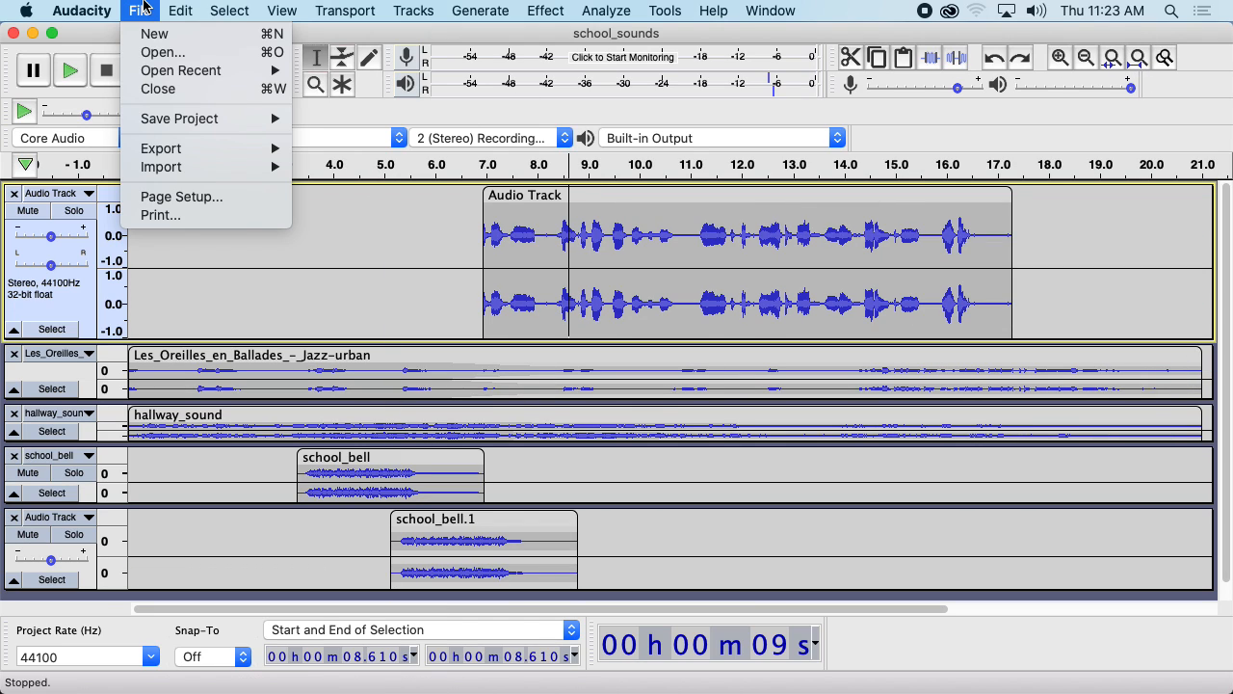
pyautogui.moveTo(174, 149)
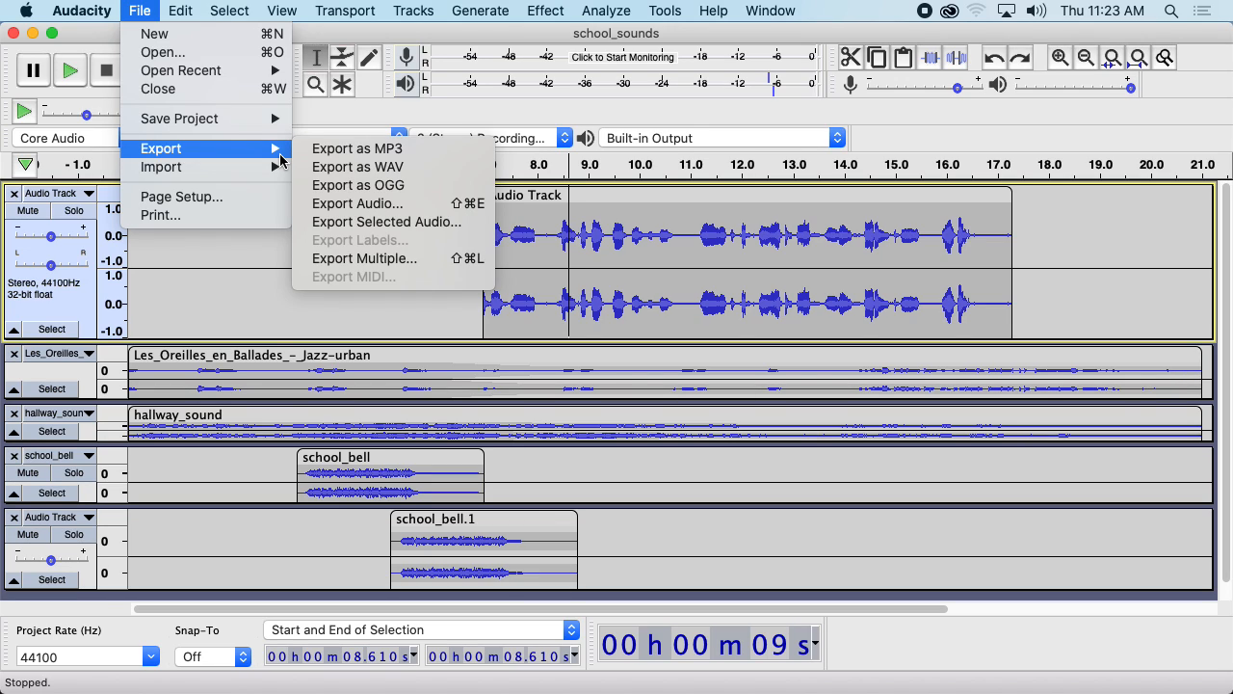
pyautogui.click(360, 154)
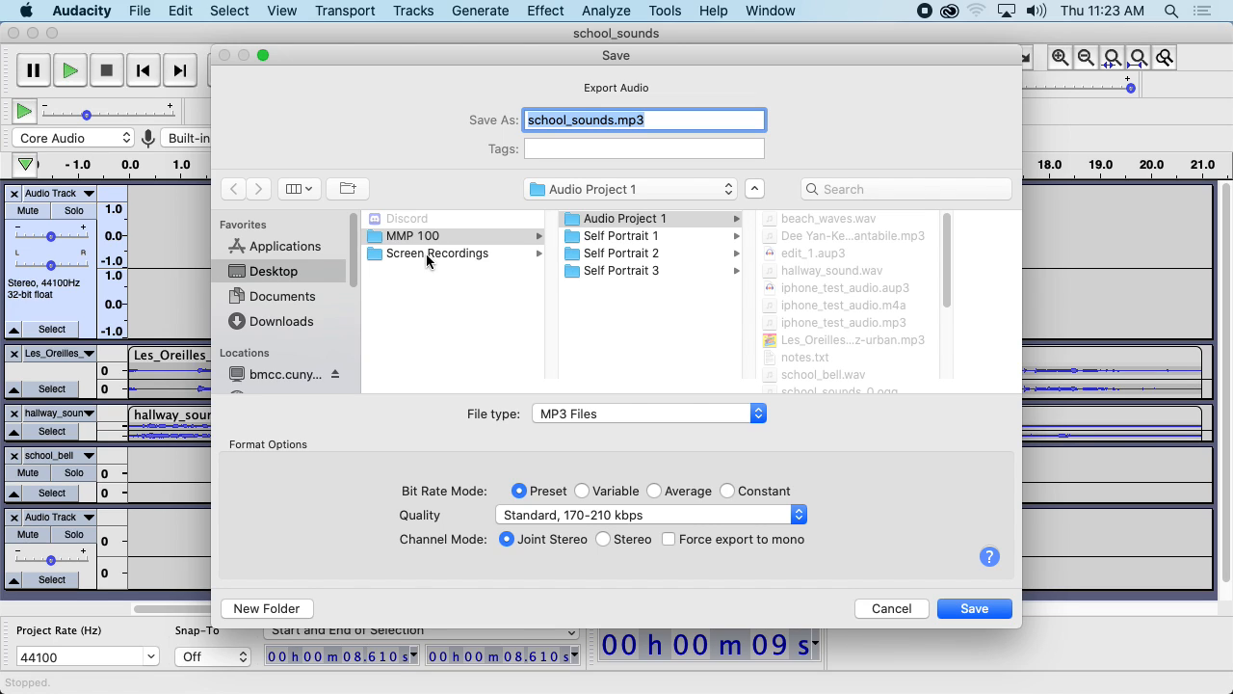
pyautogui.moveTo(954, 235); pyautogui.dragTo(950, 302)
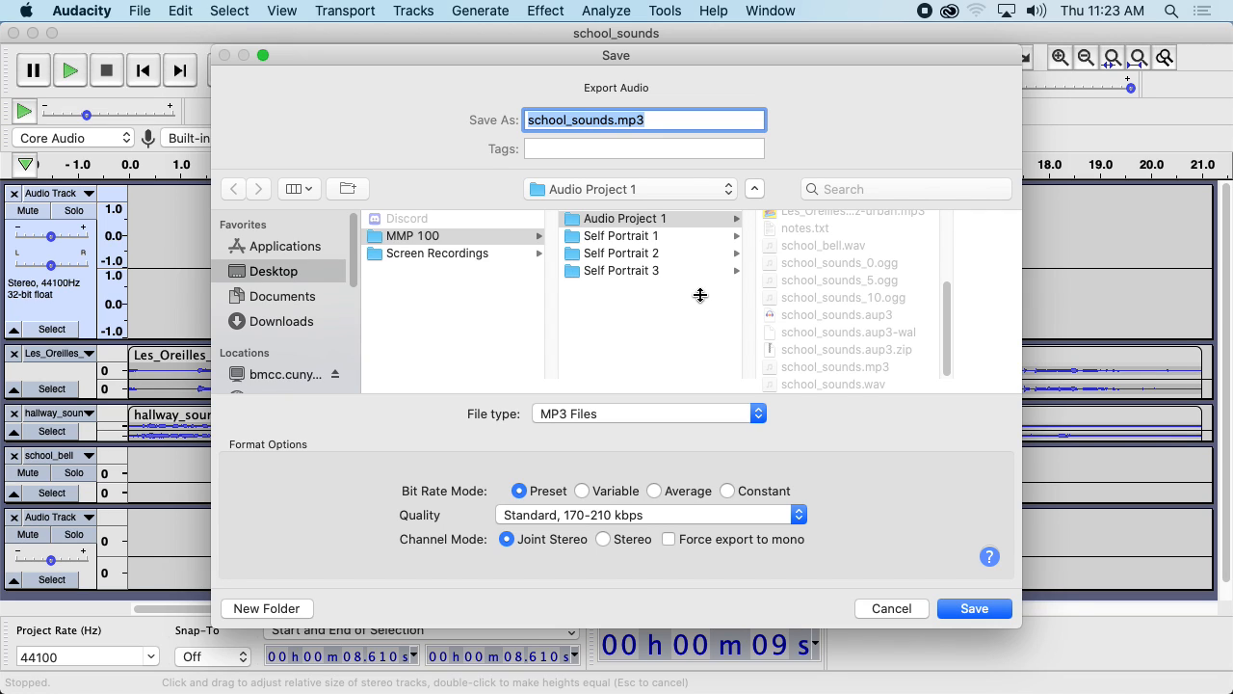
pyautogui.moveTo(633, 55); pyautogui.dragTo(659, 33)
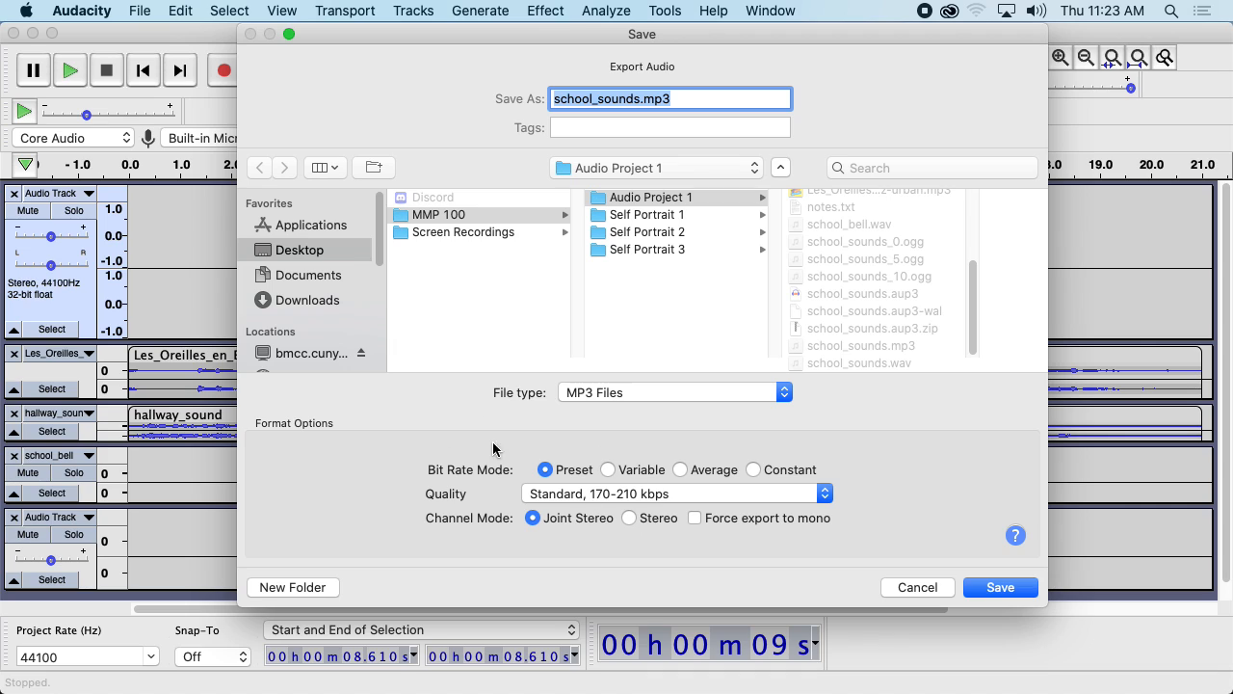
# Export the mix as school_sounds_edit_1.mp3 instead of replacing the existing file, and accept the metadata tags
pyautogui.click(629, 392)
pyautogui.click(661, 390)
pyautogui.click(998, 587)
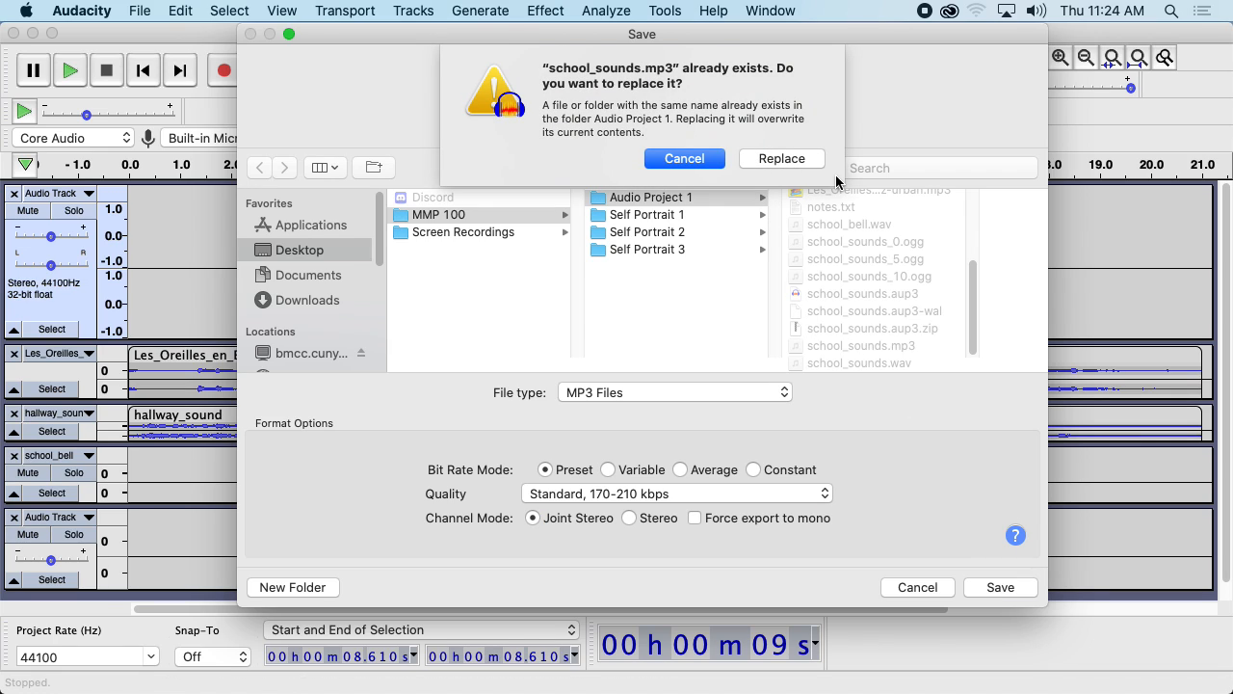
pyautogui.click(714, 158)
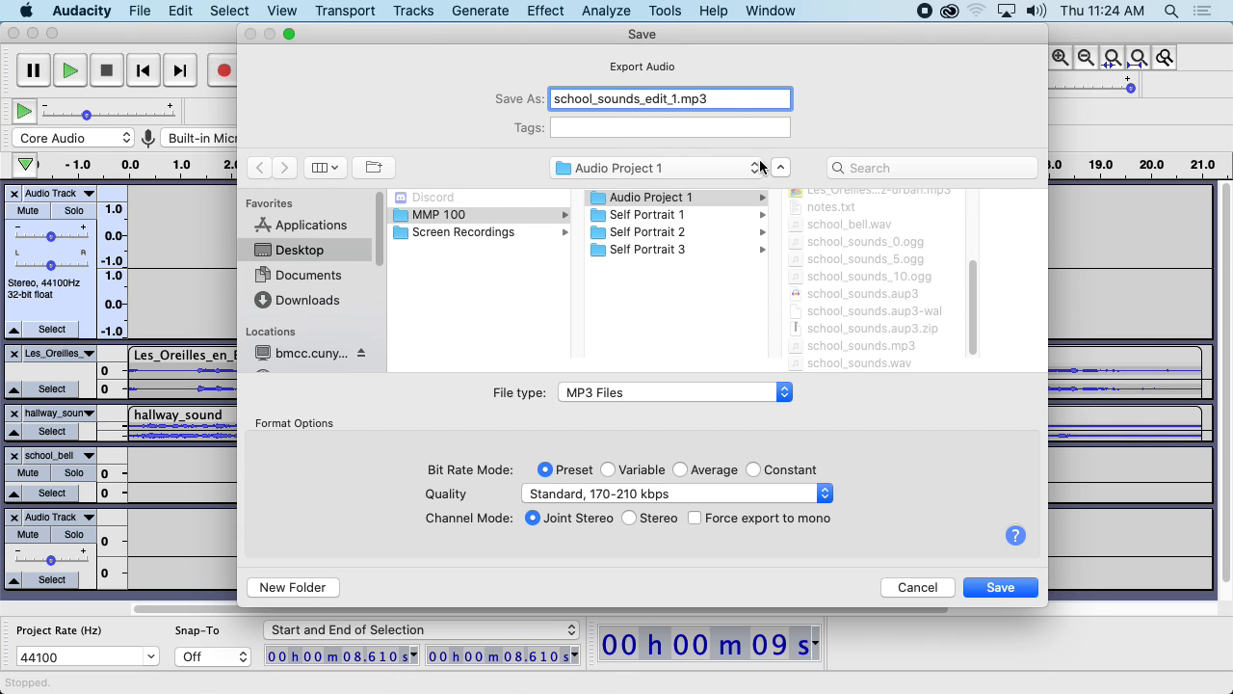
pyautogui.click(999, 586)
pyautogui.click(752, 400)
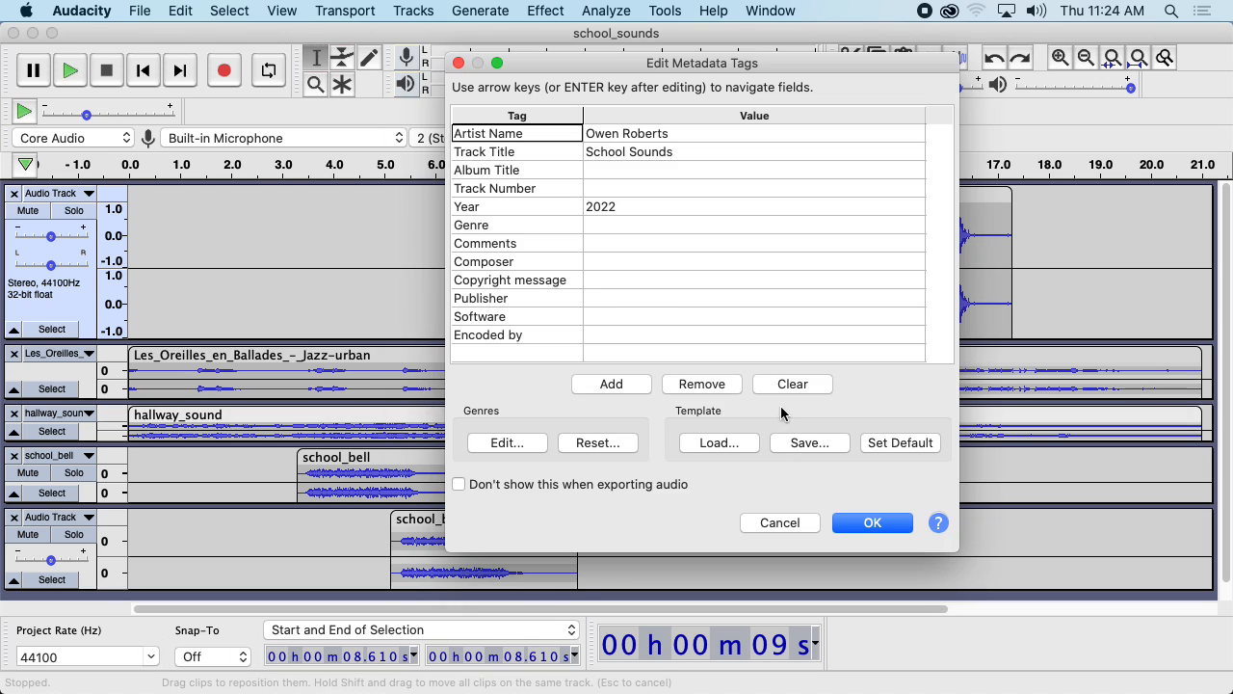
pyautogui.click(872, 522)
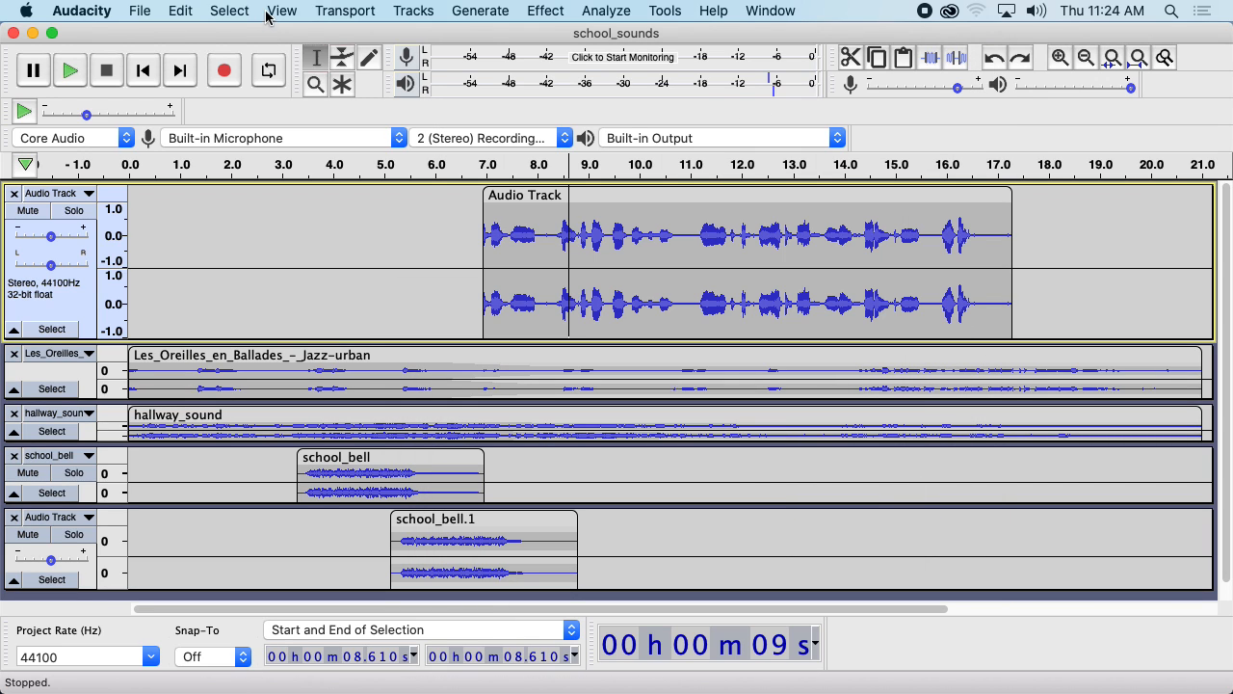
# Switch to Discord's mmp100 channel and arrange its window beside the Finder window of the Audio Project 1 folder
pyautogui.click(80, 11)
pyautogui.click(101, 189)
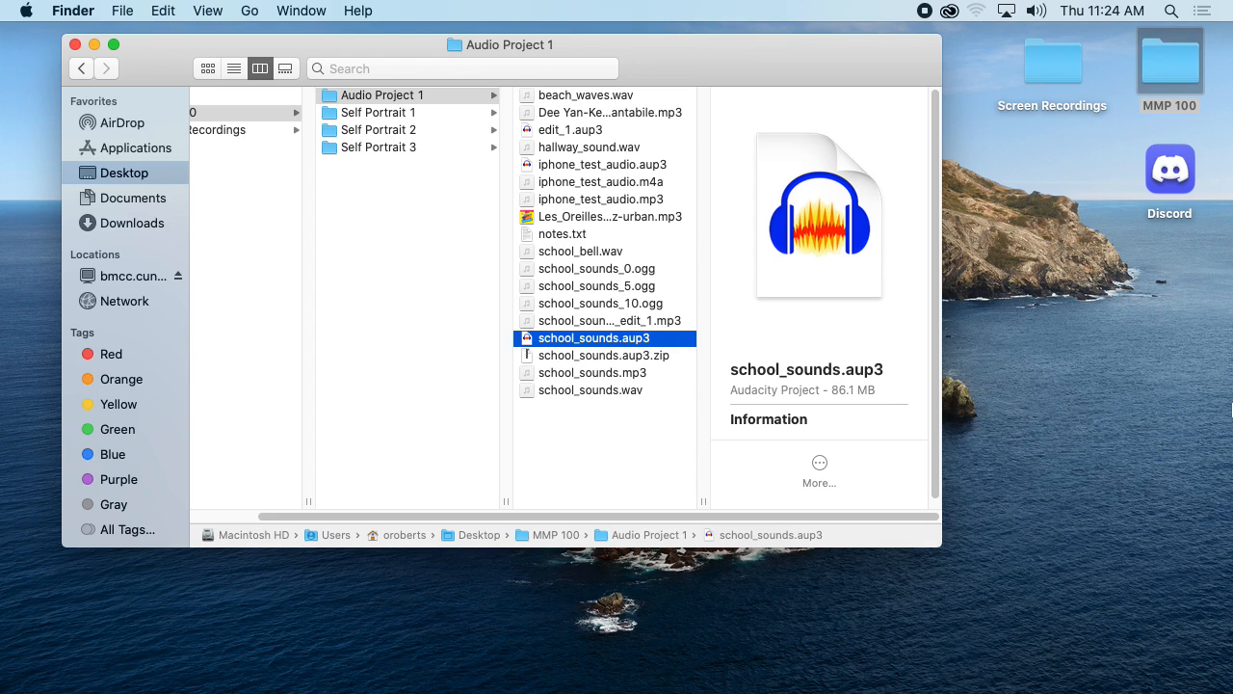
pyautogui.moveTo(3, 337)
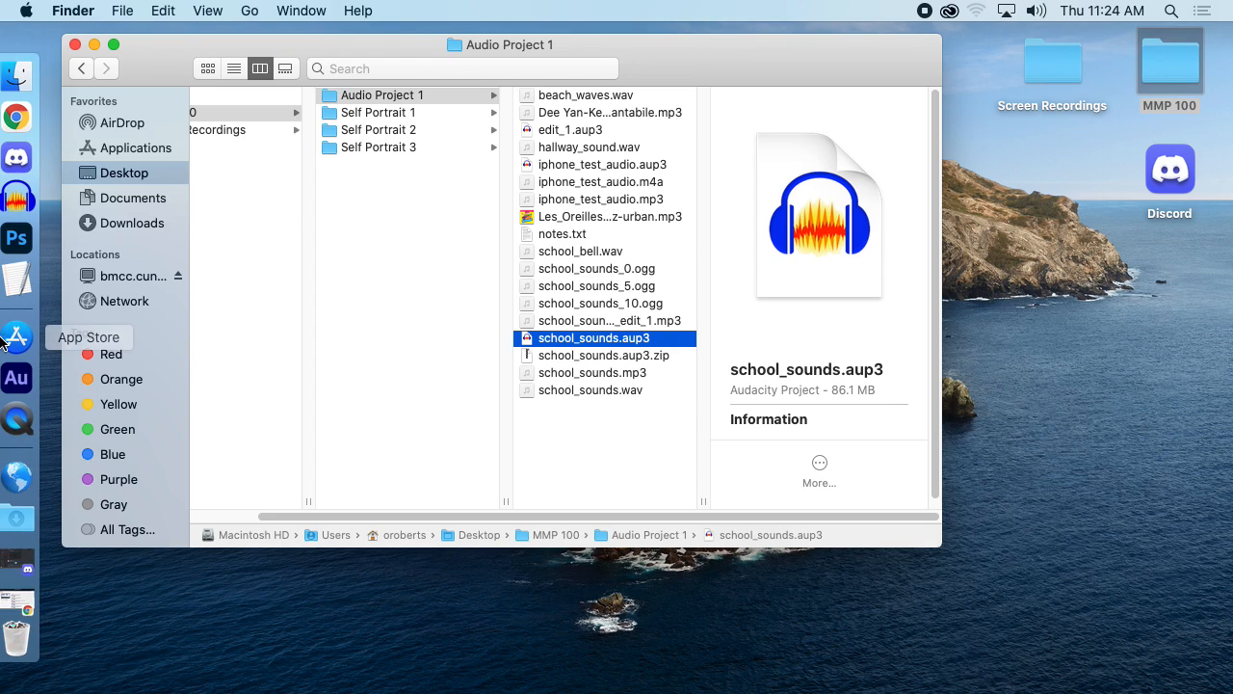
pyautogui.click(17, 156)
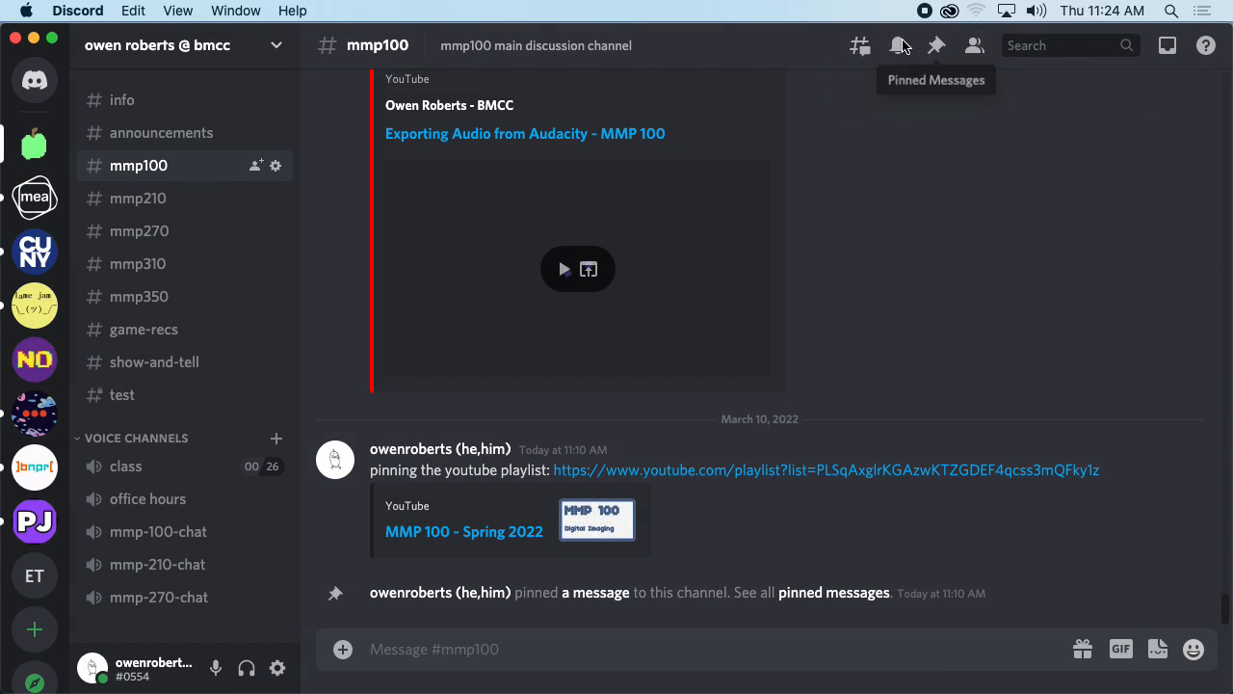
pyautogui.moveTo(1231, 48); pyautogui.dragTo(973, 51)
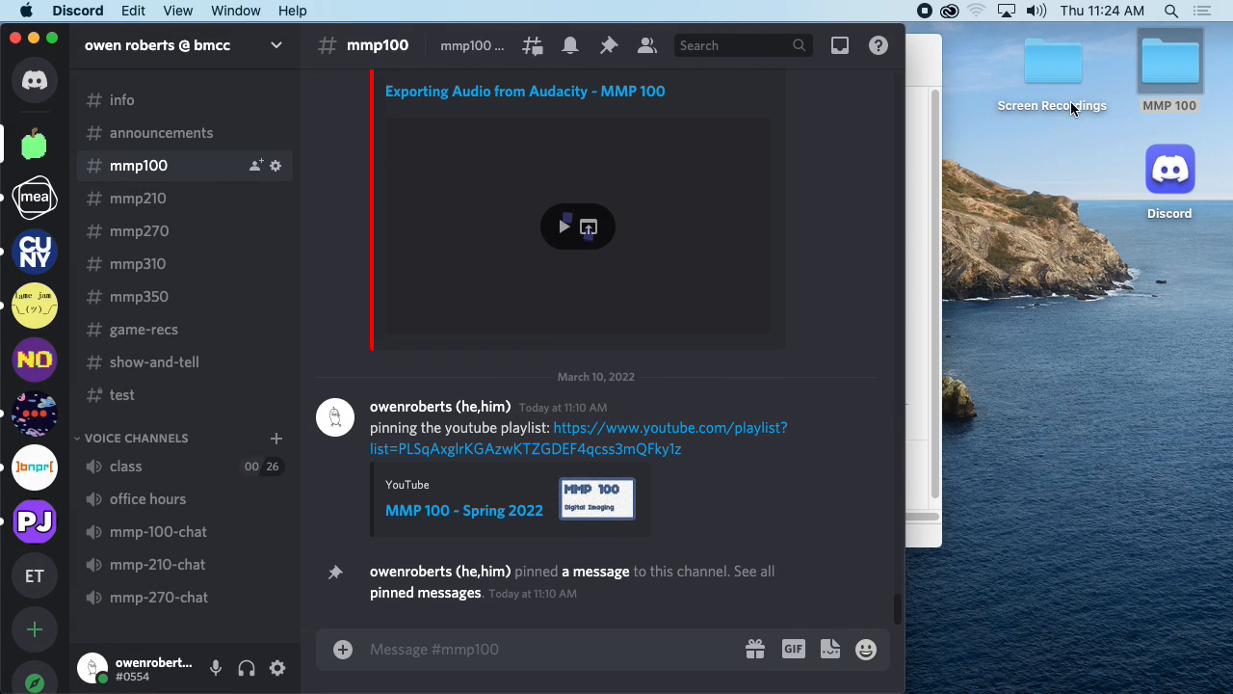
pyautogui.click(934, 74)
pyautogui.moveTo(732, 74); pyautogui.dragTo(945, 114)
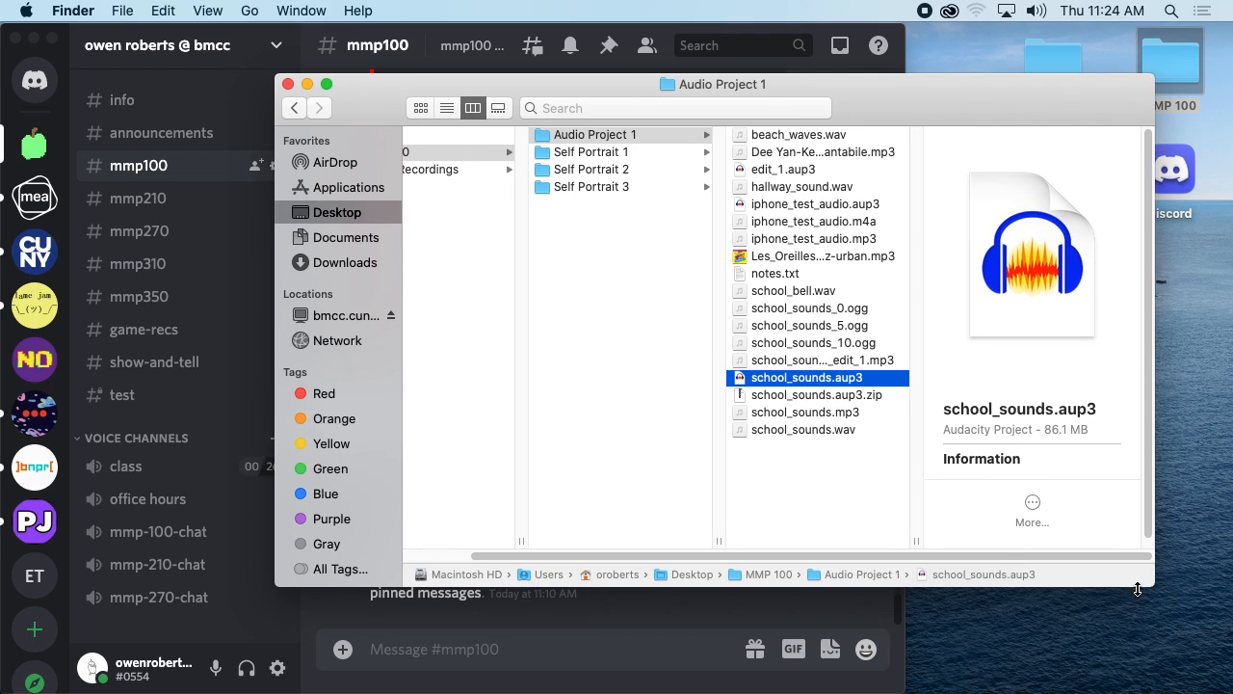
pyautogui.moveTo(1152, 581); pyautogui.dragTo(1001, 576)
pyautogui.moveTo(742, 84); pyautogui.dragTo(922, 38)
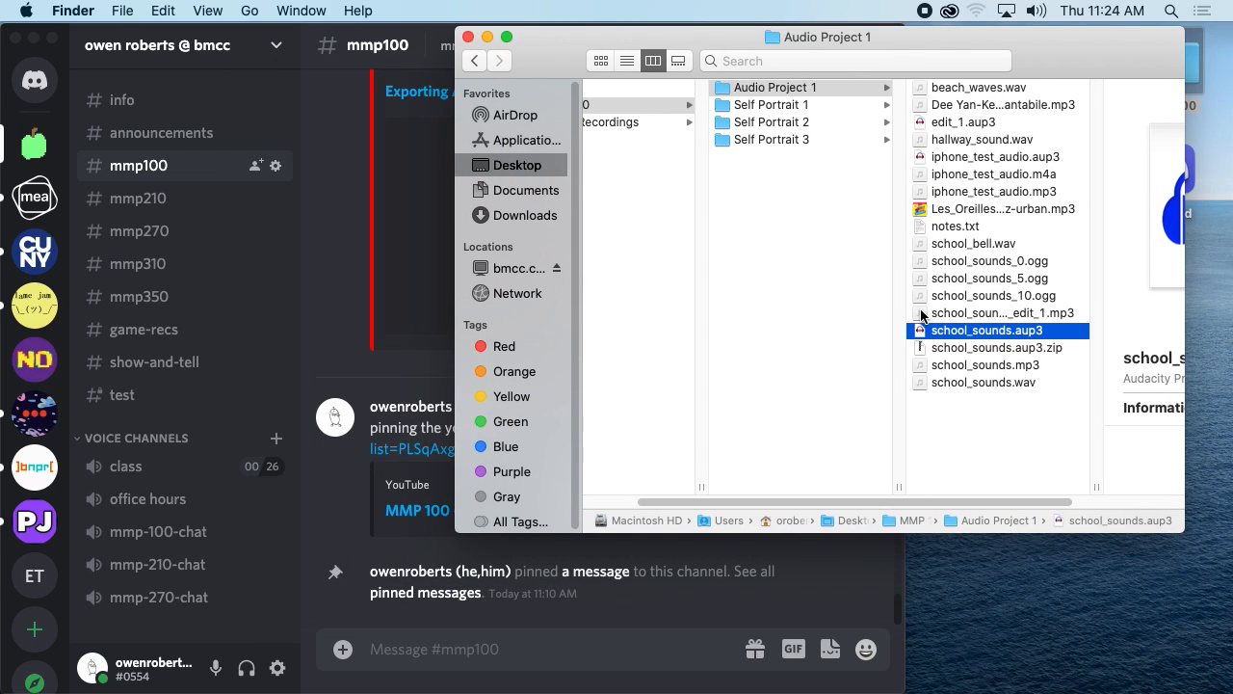
# Post school_sounds_edit_1.mp3 from the Audio Project 1 folder in the mmp100 channel with the message "here's my first edit"
pyautogui.moveTo(925, 331); pyautogui.dragTo(506, 626)
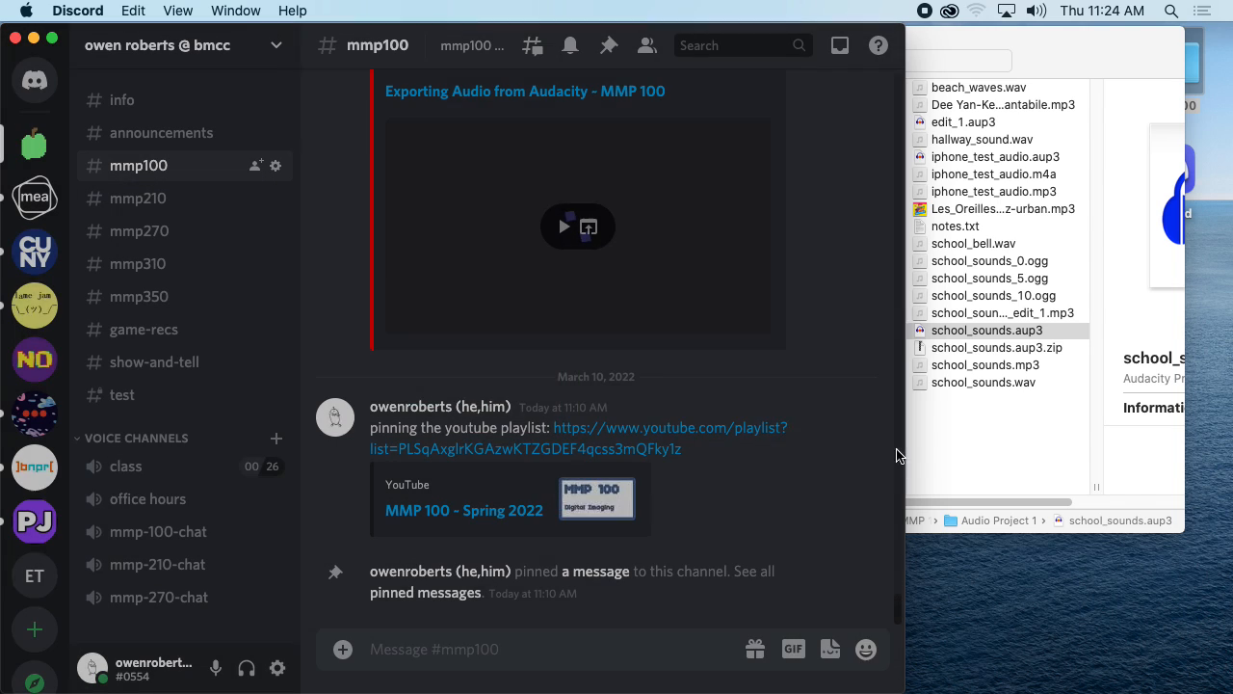
pyautogui.click(1013, 426)
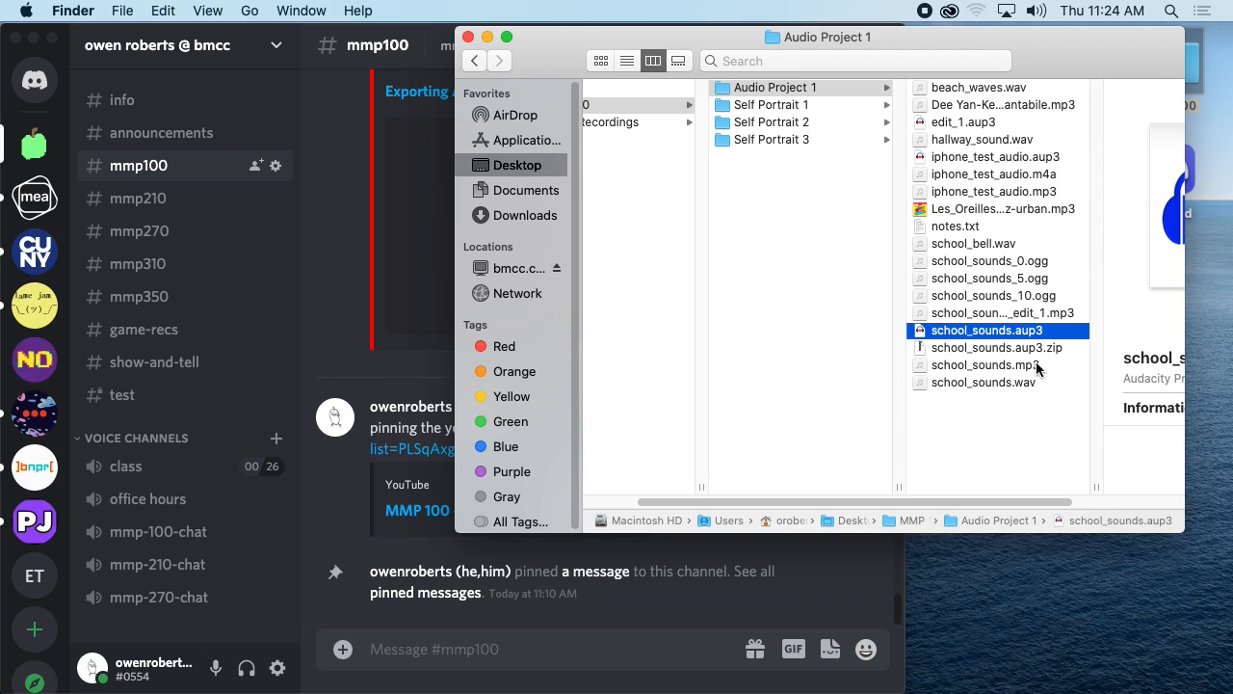
pyautogui.click(991, 318)
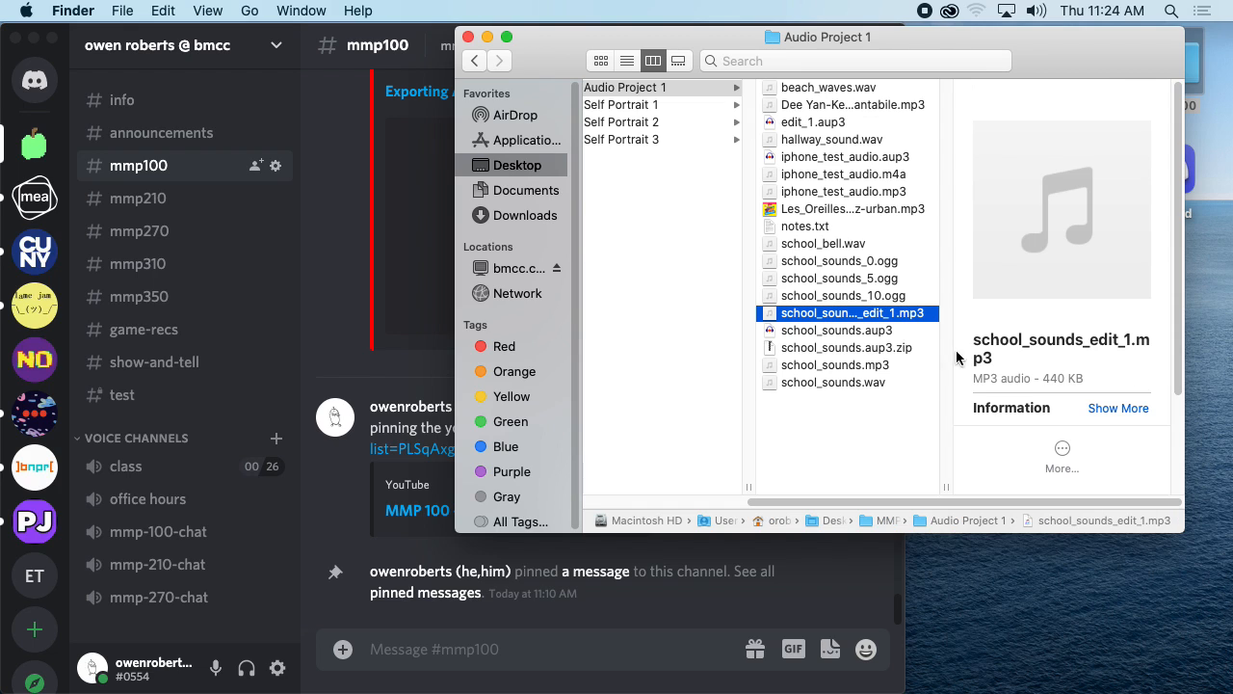
pyautogui.moveTo(807, 320); pyautogui.dragTo(553, 622)
pyautogui.click(644, 513)
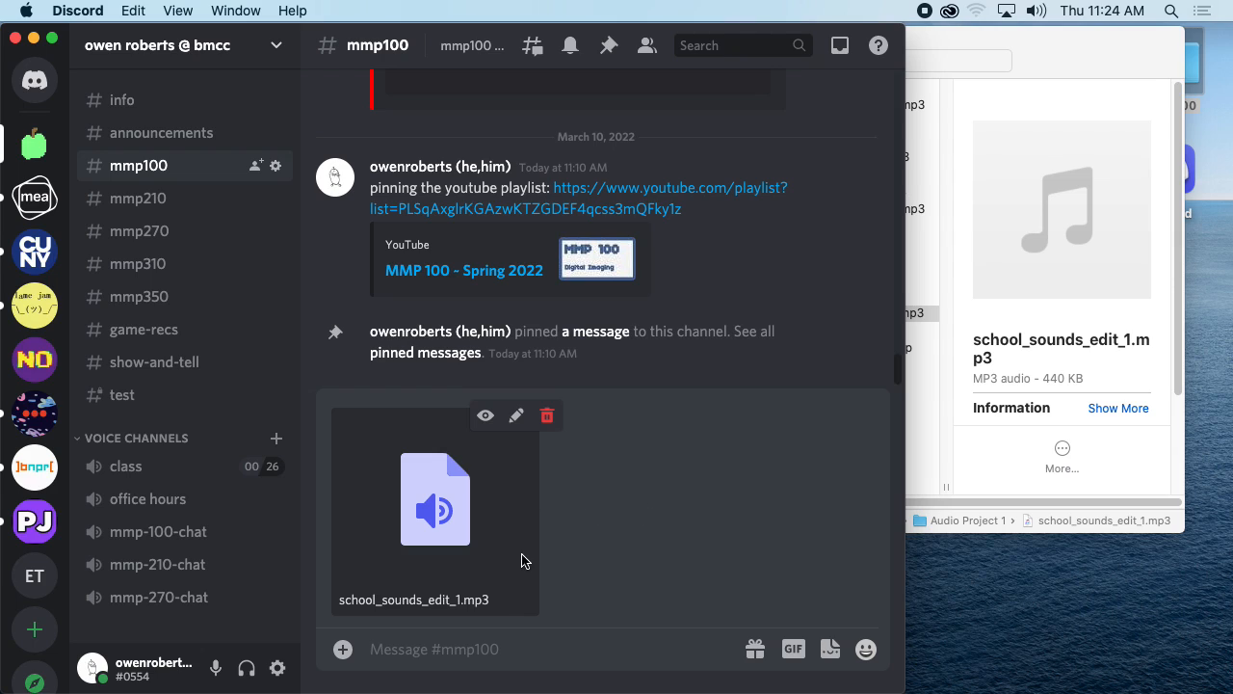
pyautogui.write('her')
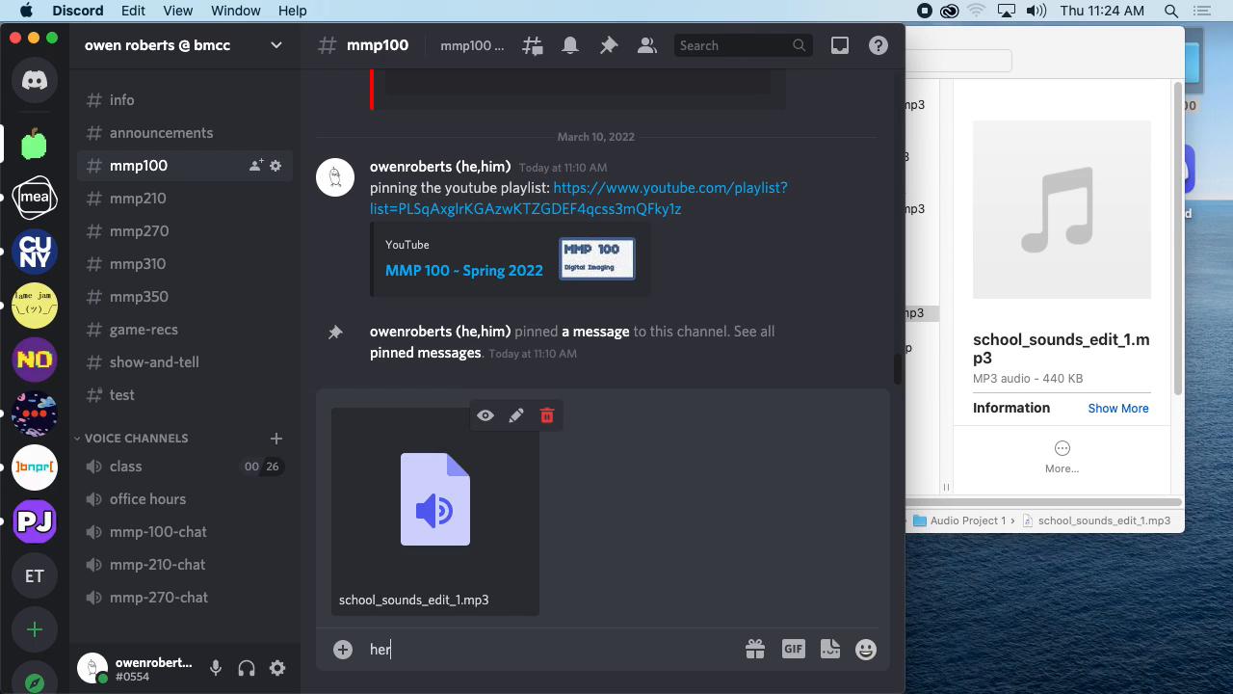
pyautogui.write("e's my first edit")
pyautogui.press('Return')
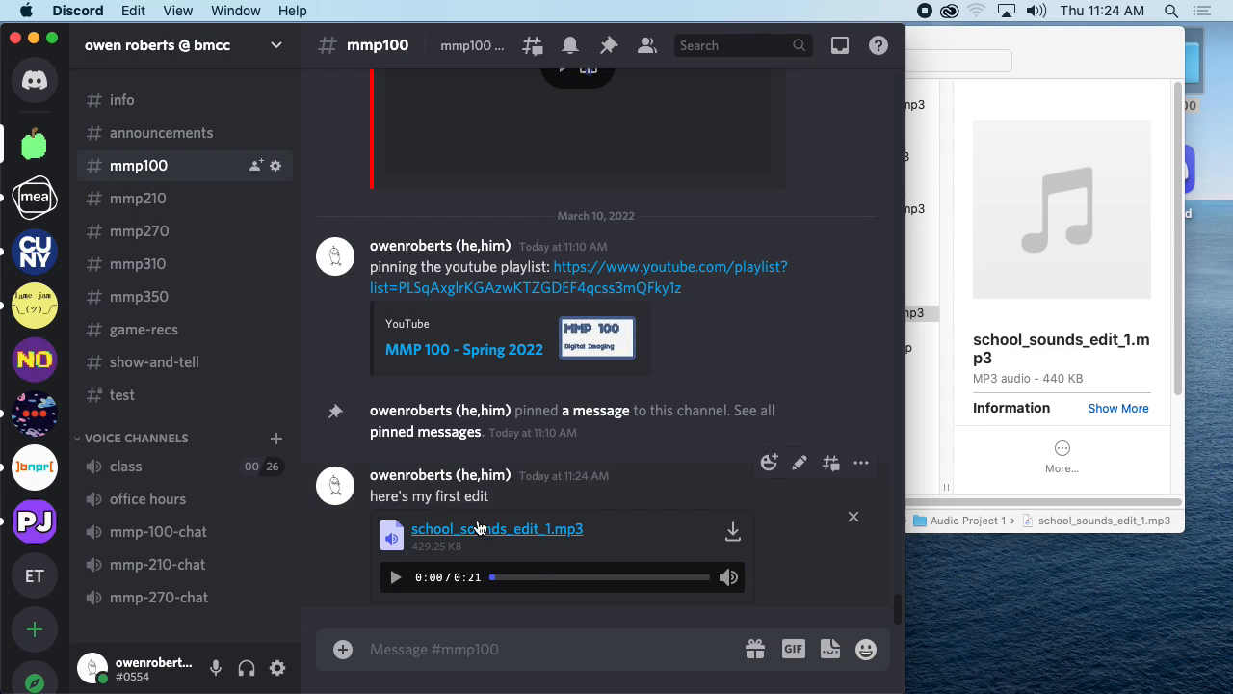
# Play the first few seconds of the posted school_sounds_edit_1.mp3 and pause it
pyautogui.click(396, 579)
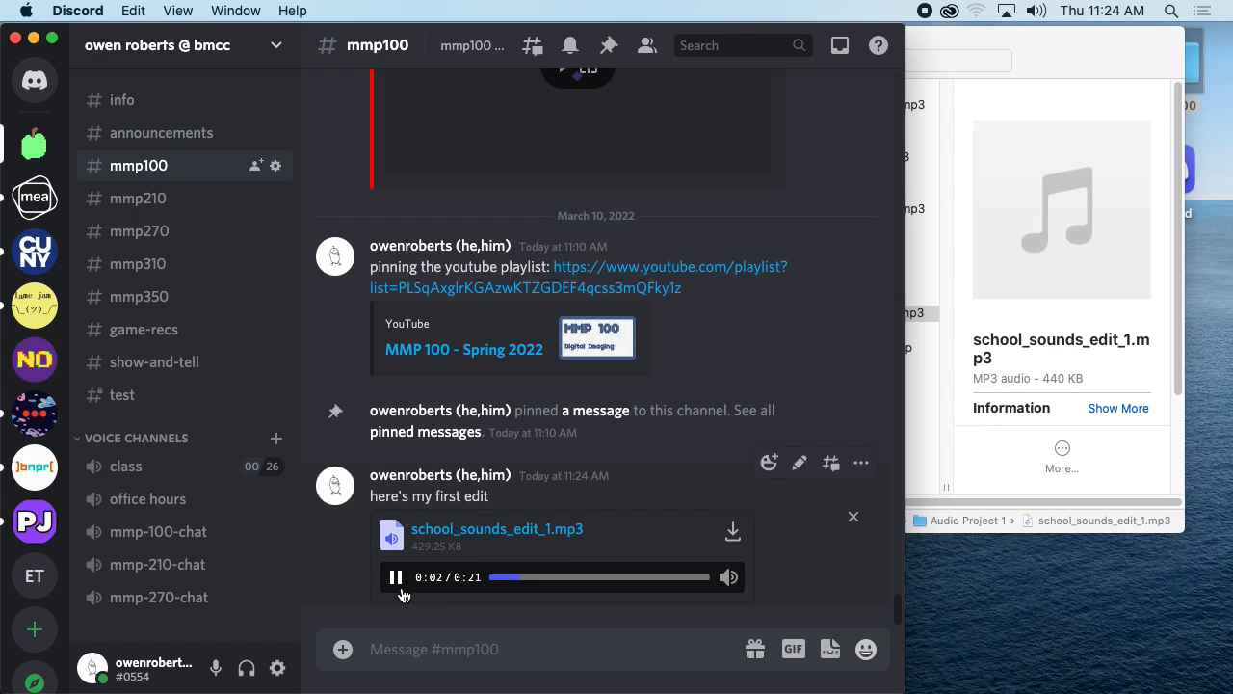
pyautogui.click(396, 579)
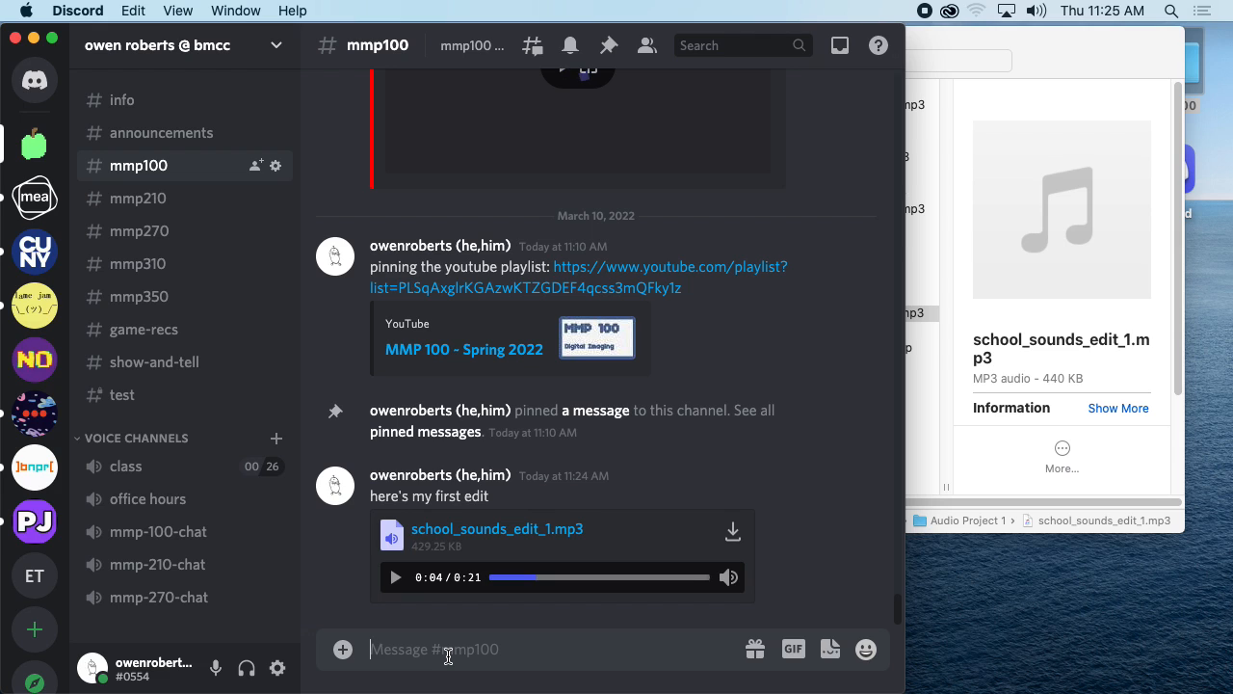
pyautogui.press('super+Tab')
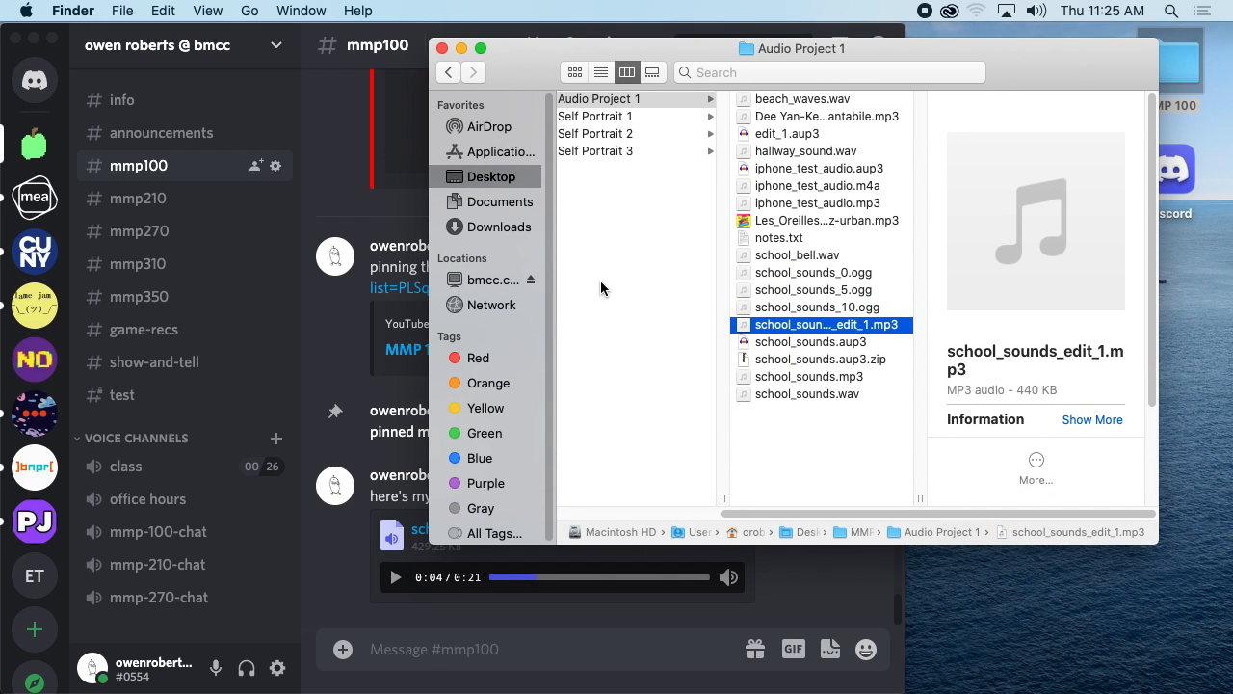
pyautogui.press('super+Tab')
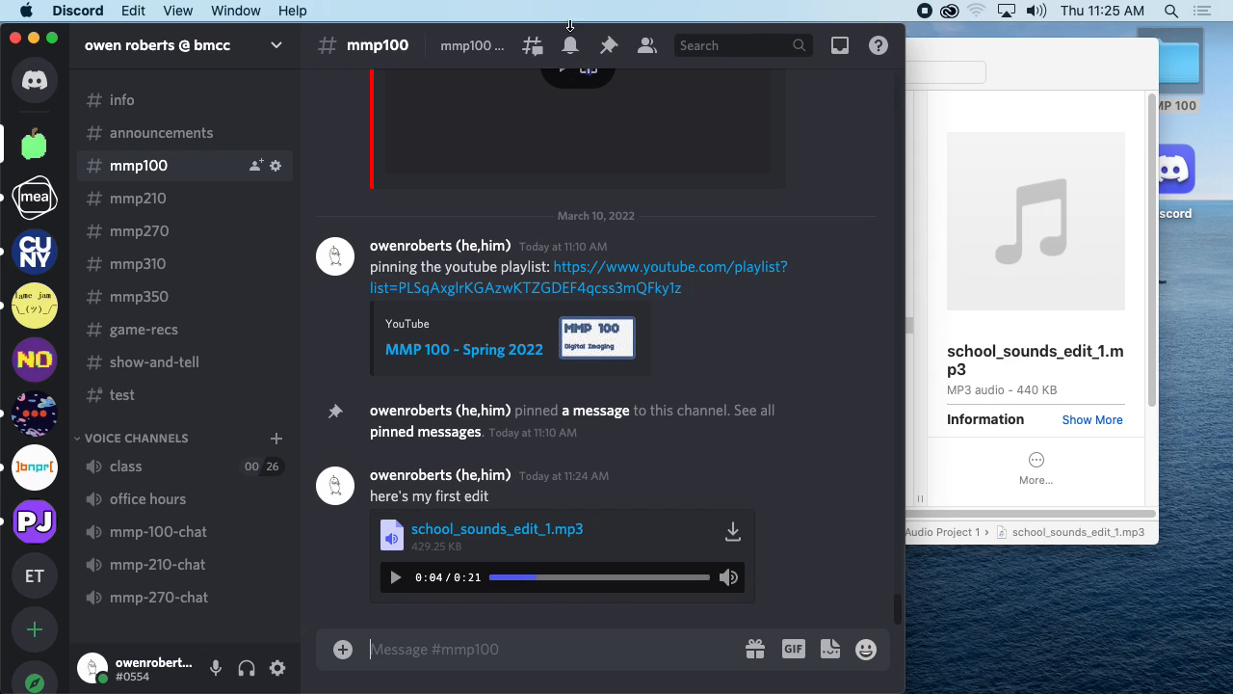
pyautogui.moveTo(495, 26); pyautogui.dragTo(576, 23)
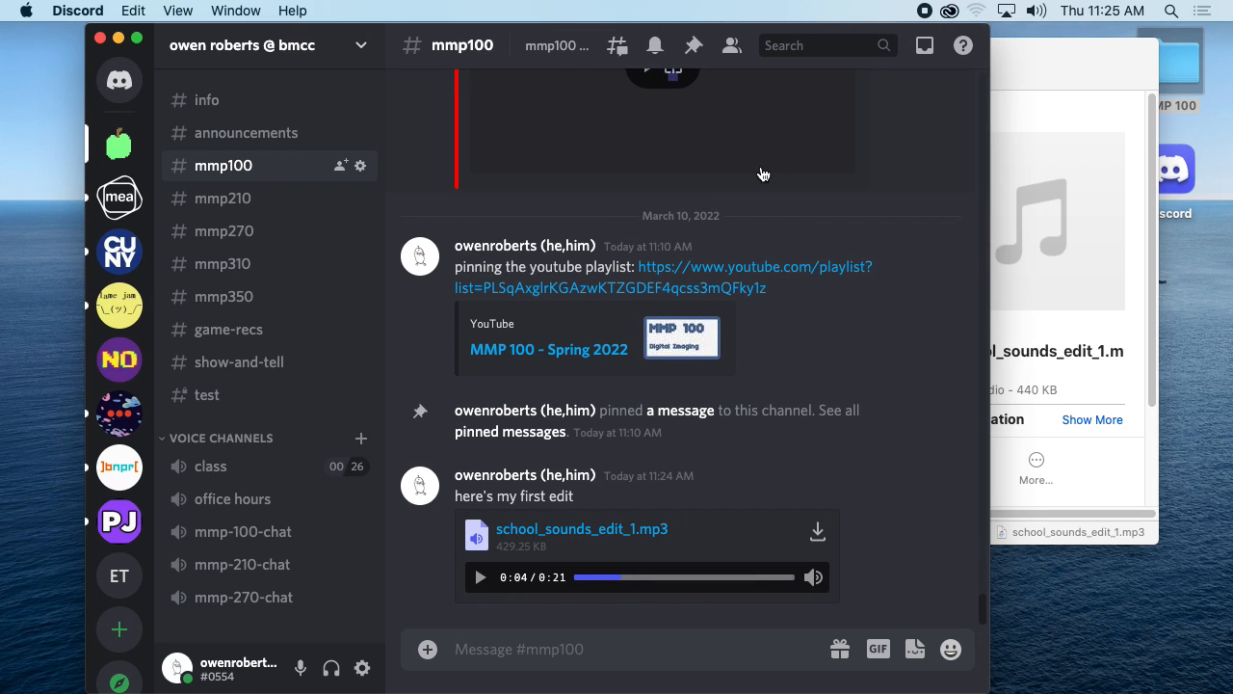